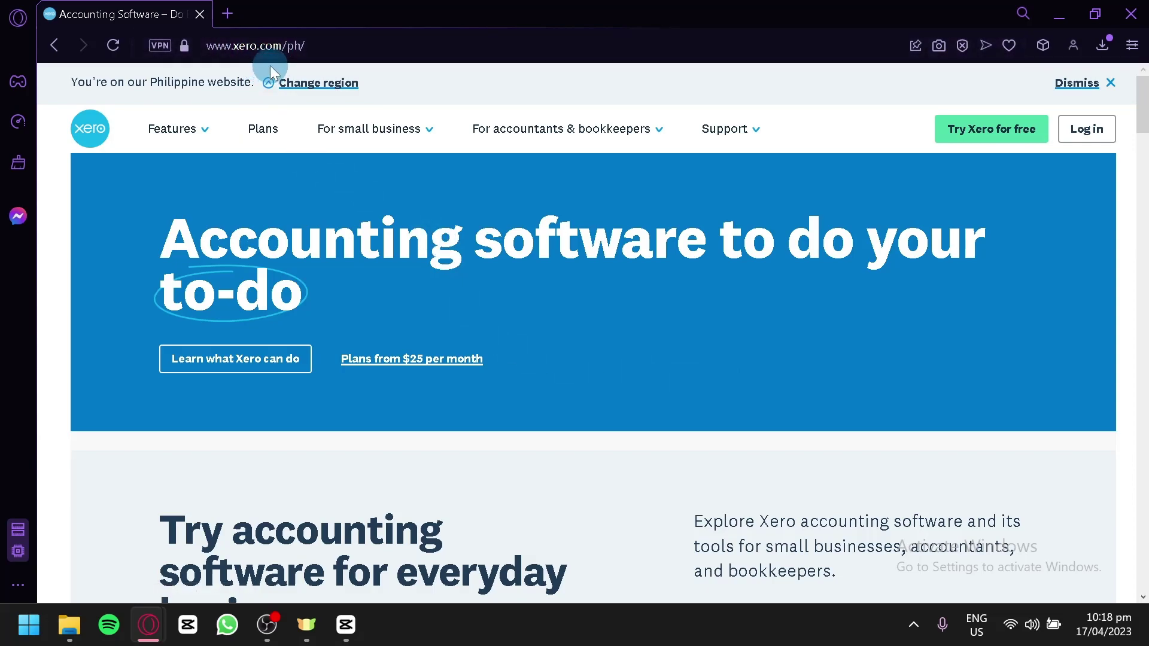
Open the sign-up page for Xero's free trial from the Xero home page
{"action": "left_click", "coordinate": [649, 440]}
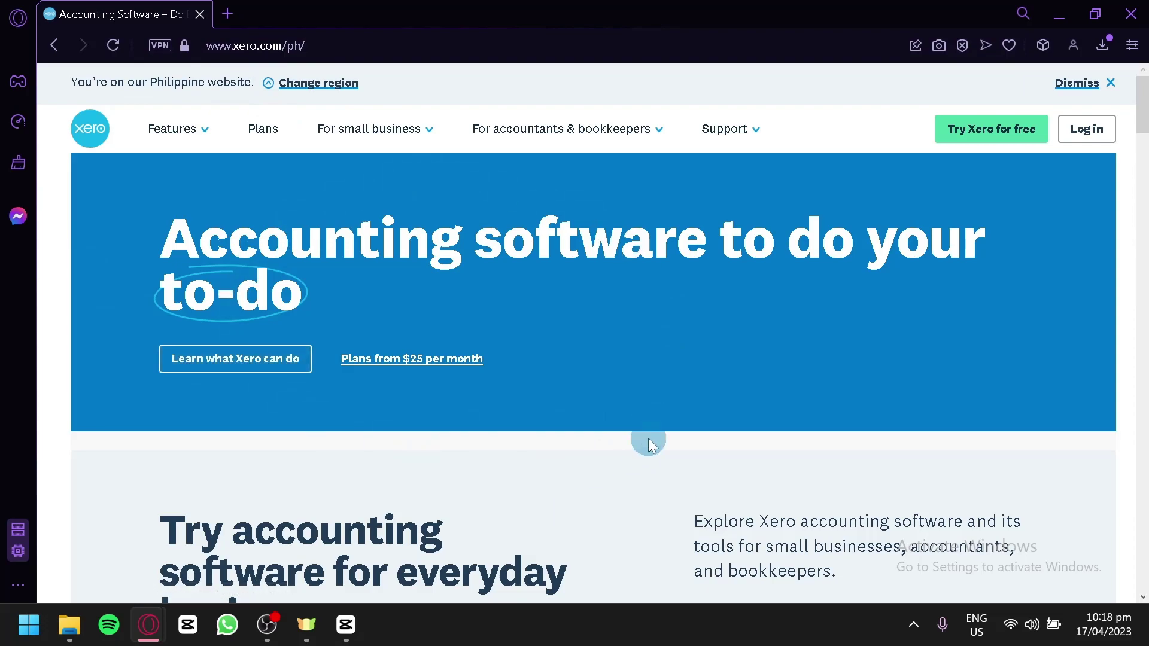
{"action": "scroll", "coordinate": [626, 484], "scroll_direction": "down", "scroll_amount": 4}
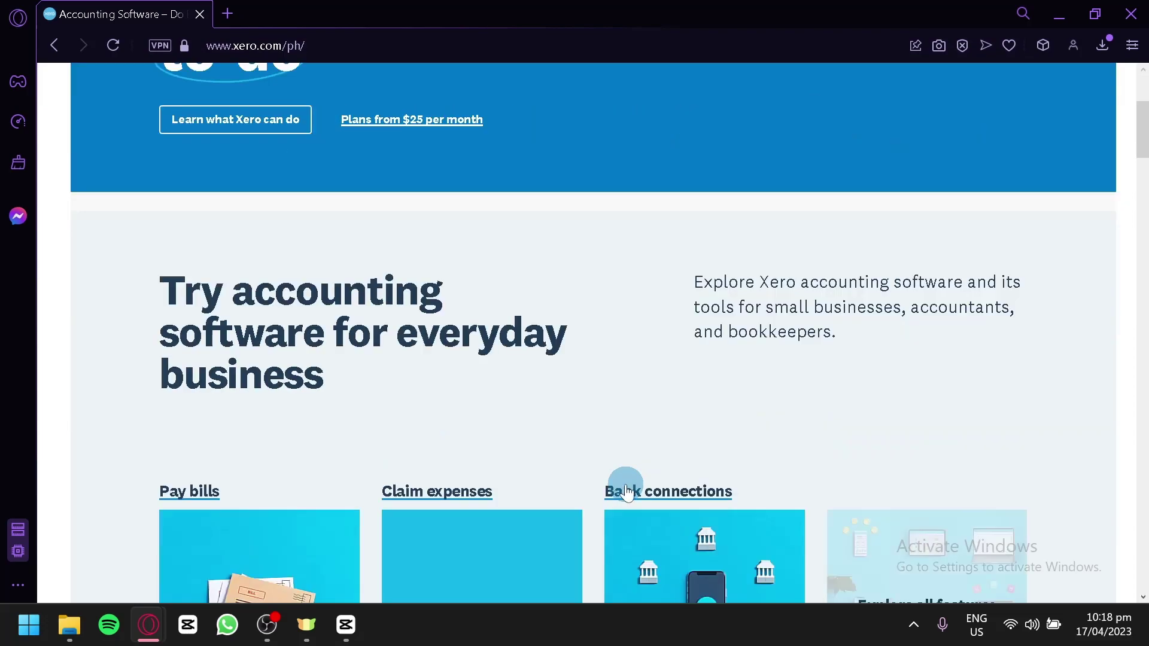
{"action": "scroll", "coordinate": [641, 401], "scroll_direction": "up", "scroll_amount": 4}
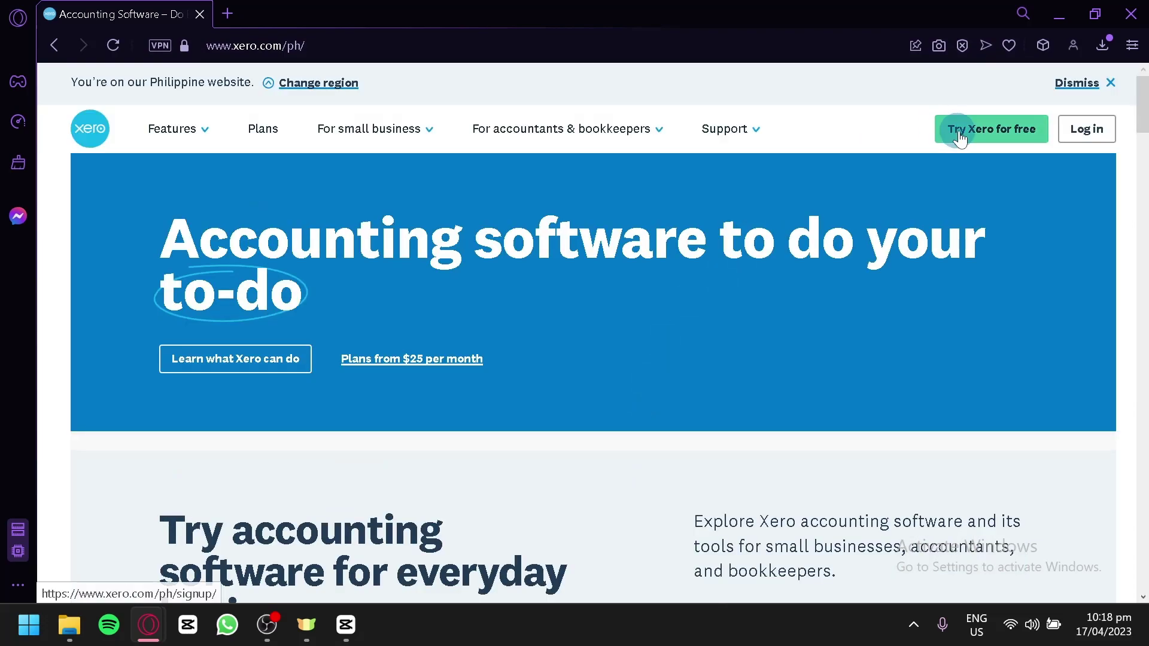
{"action": "left_click", "coordinate": [1092, 138]}
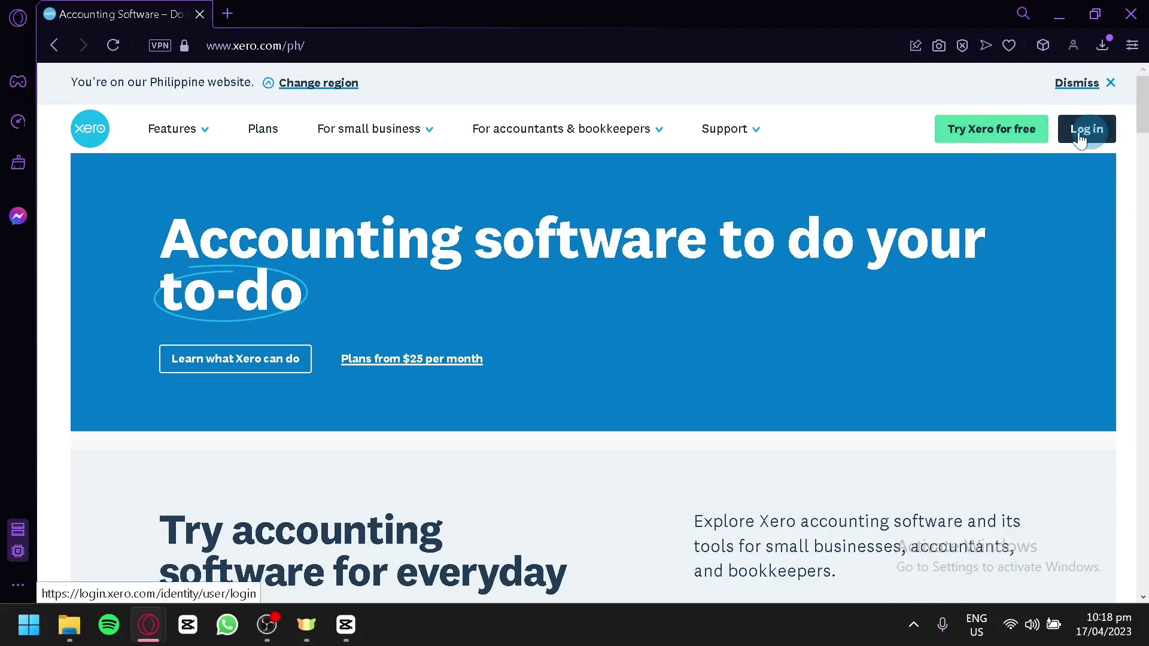
{"action": "left_click", "coordinate": [1019, 129]}
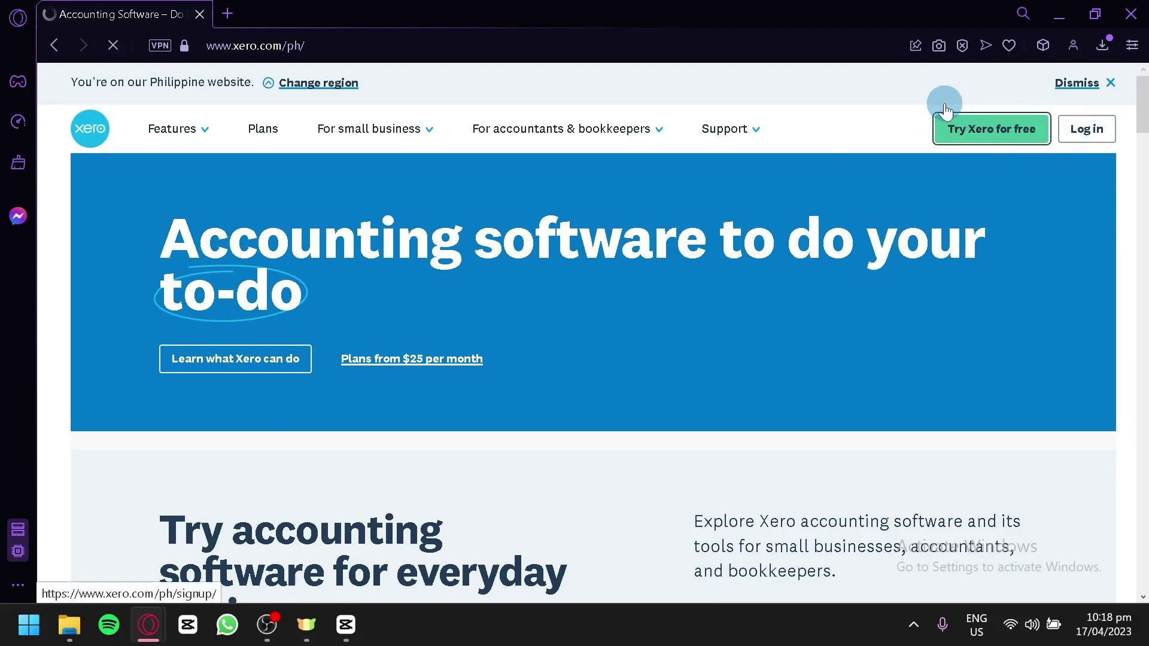
{"action": "left_click", "coordinate": [959, 163]}
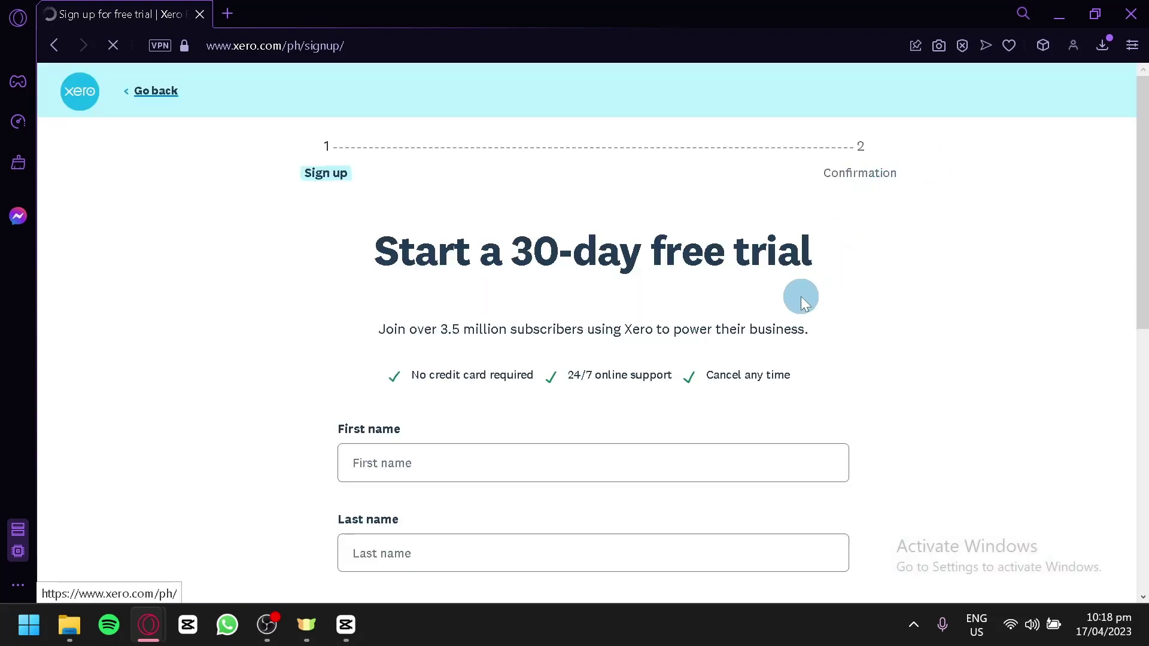
Complete the free trial sign-up form, including the robot check, agree to the terms, and submit it for confirmation
{"action": "scroll", "coordinate": [385, 226], "scroll_direction": "down", "scroll_amount": 4}
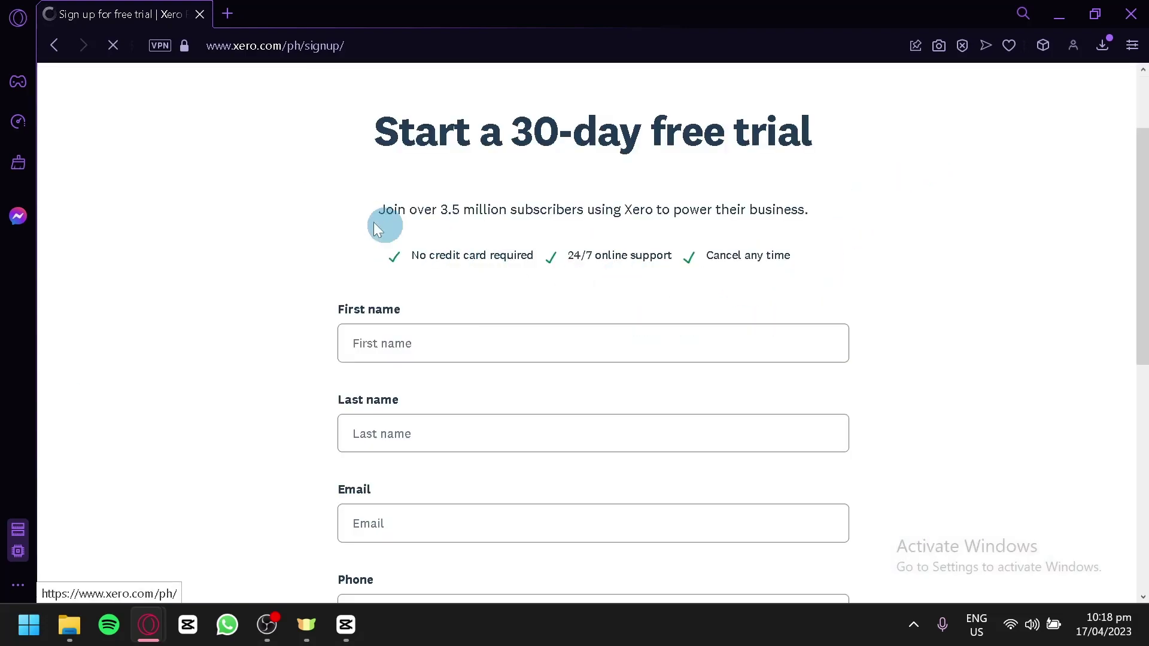
{"action": "scroll", "coordinate": [269, 233], "scroll_direction": "up", "scroll_amount": 2}
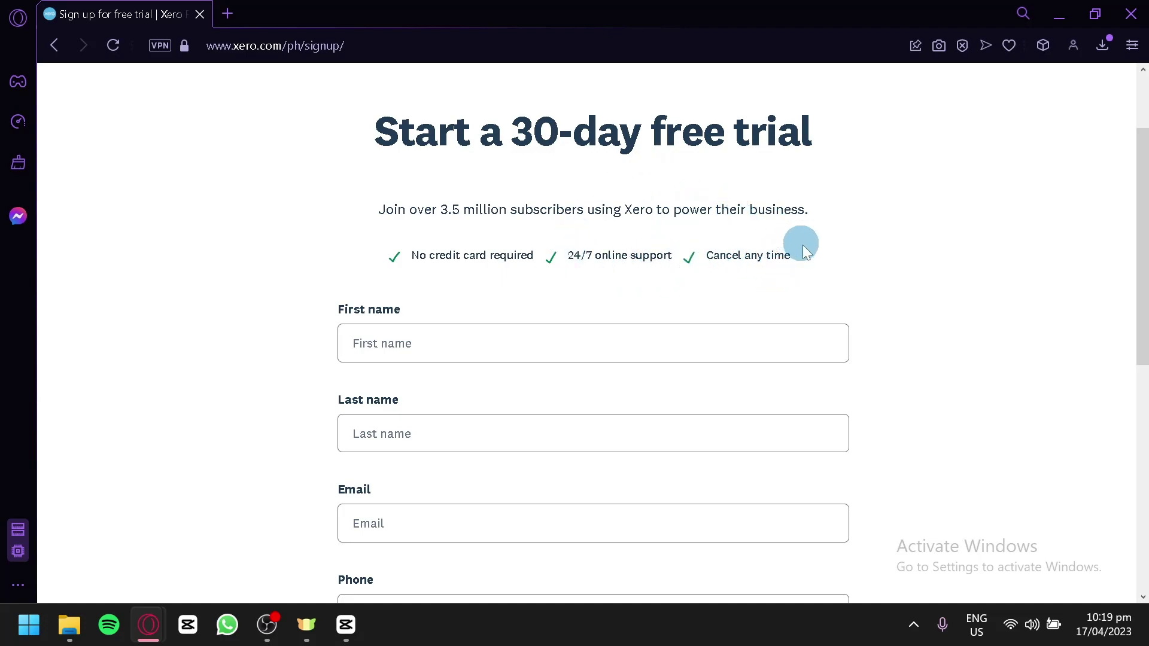
{"action": "scroll", "coordinate": [307, 297], "scroll_direction": "down", "scroll_amount": 4}
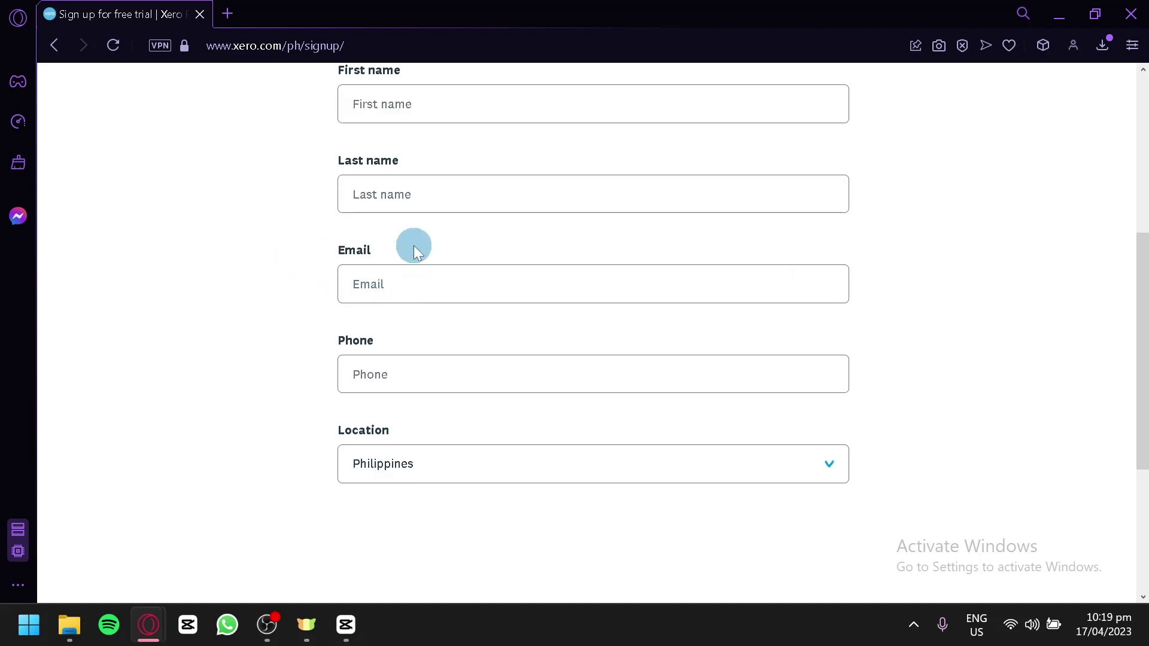
{"action": "scroll", "coordinate": [393, 239], "scroll_direction": "up", "scroll_amount": 4}
{"action": "scroll", "coordinate": [371, 239], "scroll_direction": "down", "scroll_amount": 2}
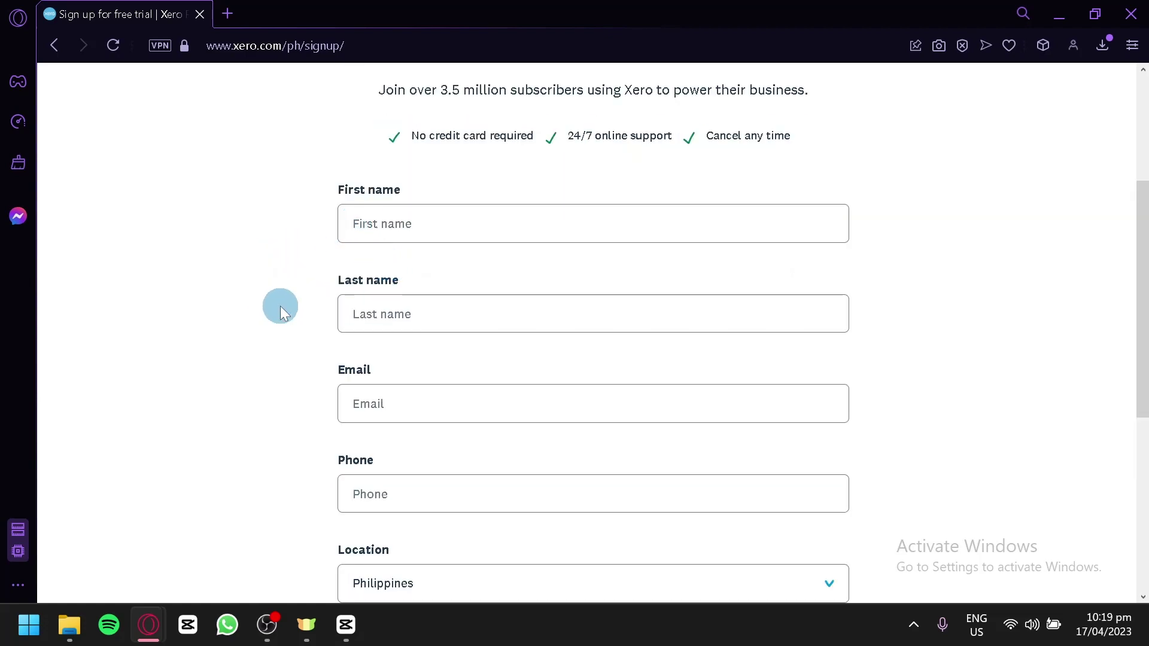
{"action": "scroll", "coordinate": [311, 287], "scroll_direction": "down", "scroll_amount": 2}
{"action": "scroll", "coordinate": [291, 323], "scroll_direction": "down", "scroll_amount": 2}
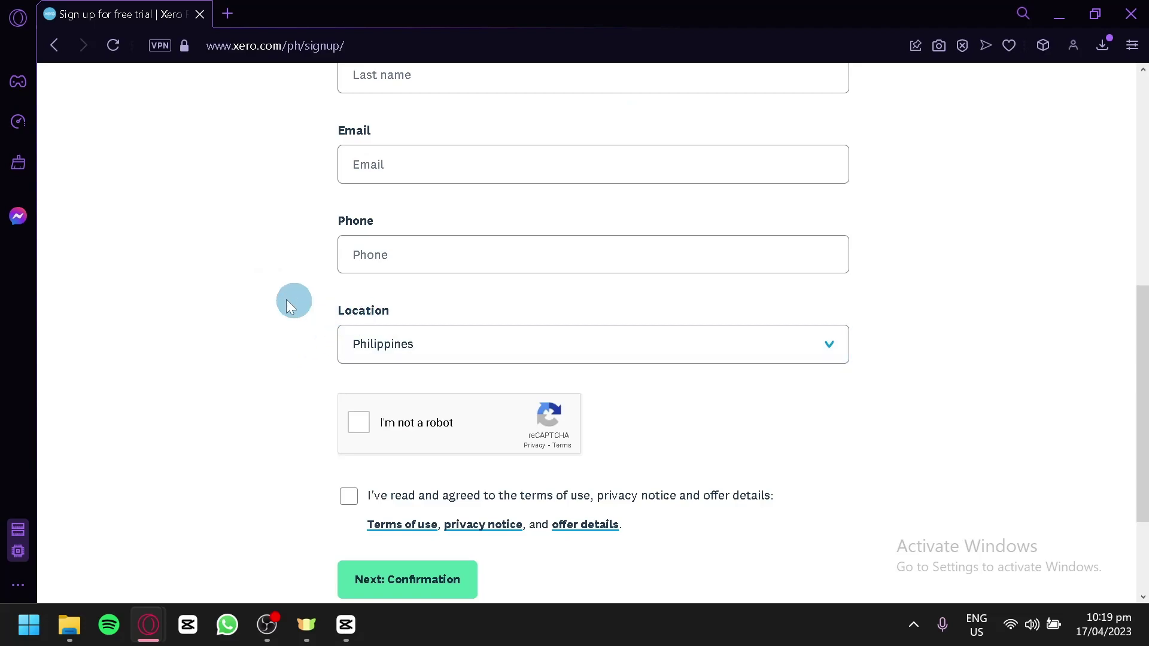
{"action": "scroll", "coordinate": [344, 360], "scroll_direction": "down", "scroll_amount": 2}
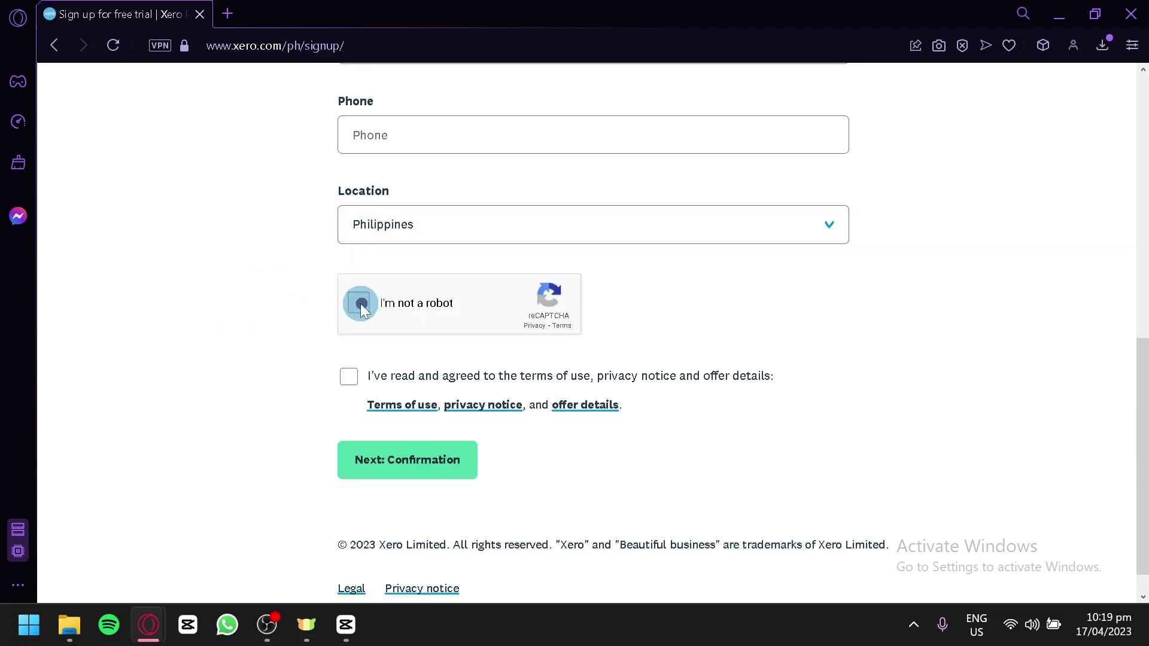
{"action": "left_click", "coordinate": [347, 378]}
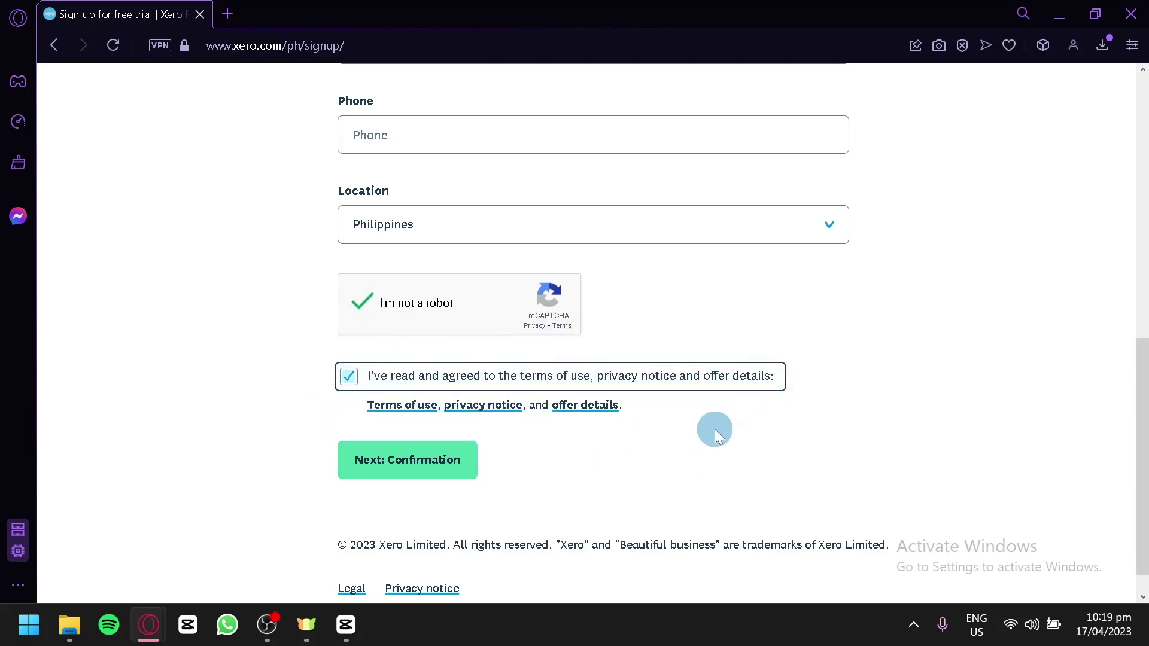
{"action": "key", "text": "Return"}
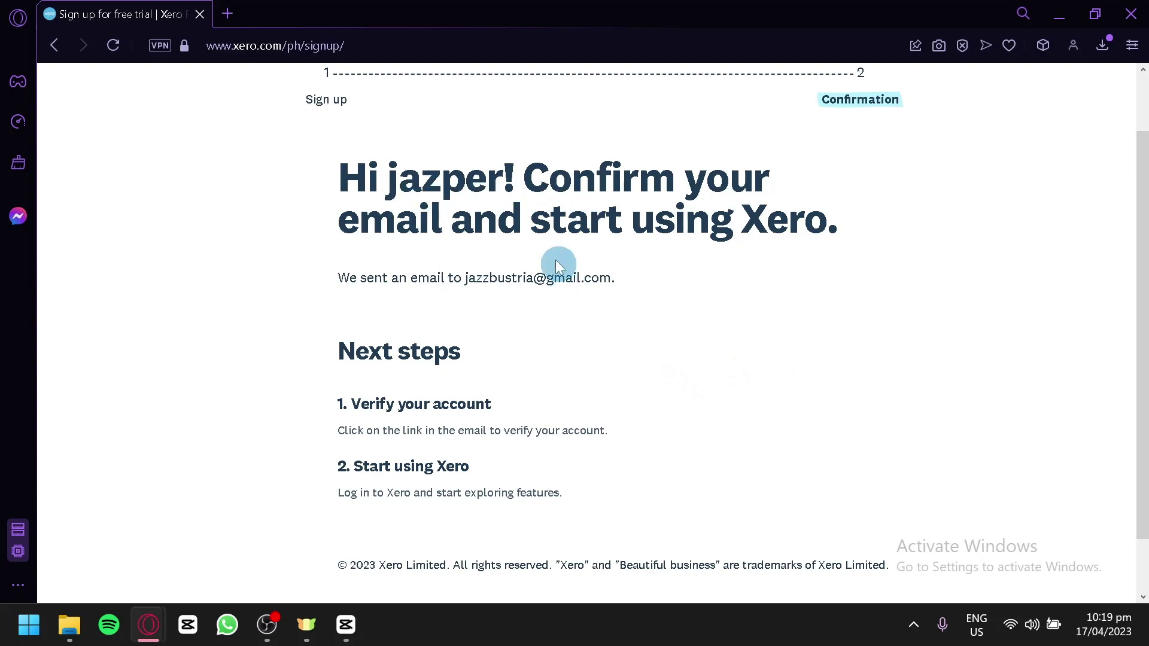
Confirm the email address through Xero's message in Gmail and activate the account by entering the account password
{"action": "left_click", "coordinate": [229, 12]}
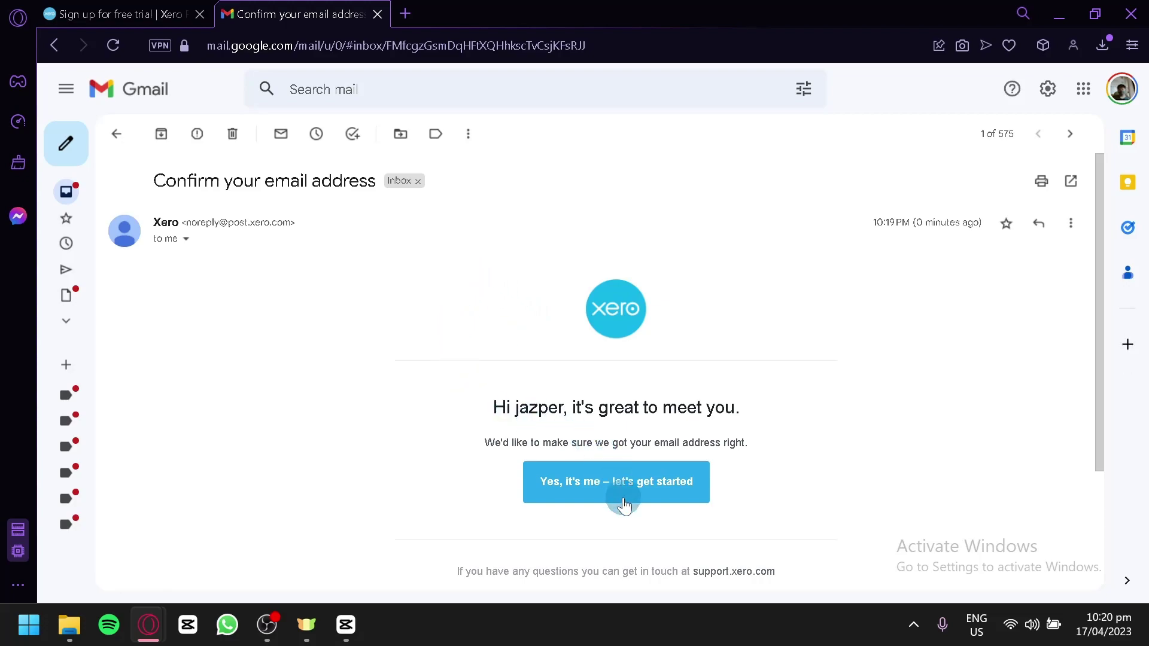
{"action": "left_click", "coordinate": [652, 490]}
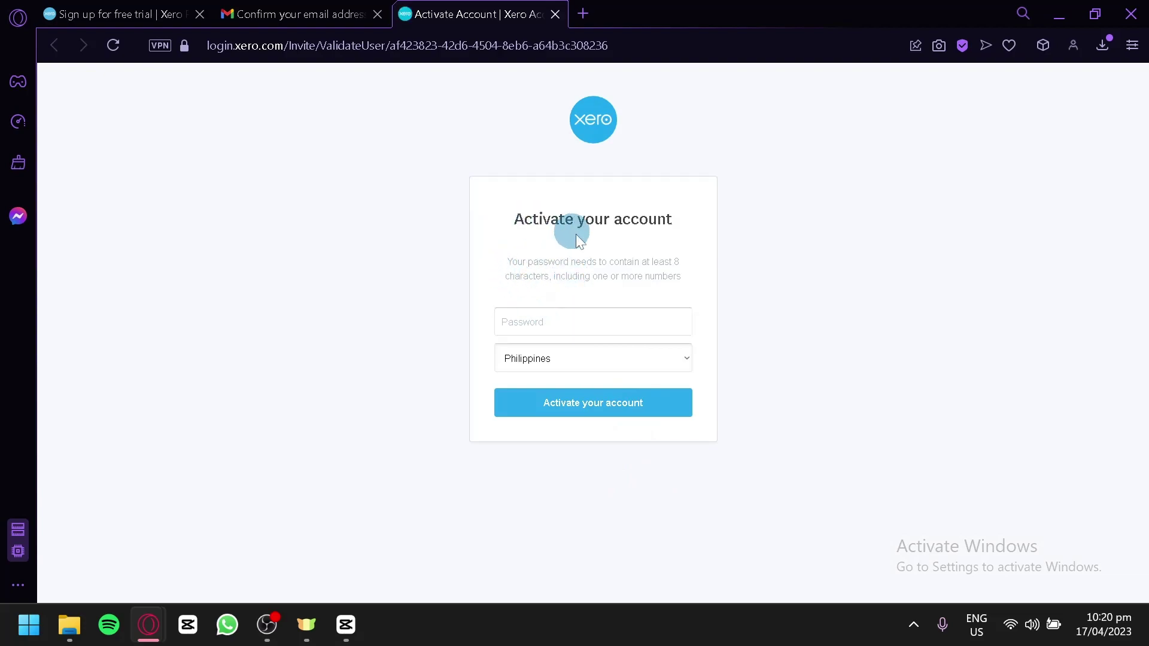
{"action": "left_click", "coordinate": [572, 322]}
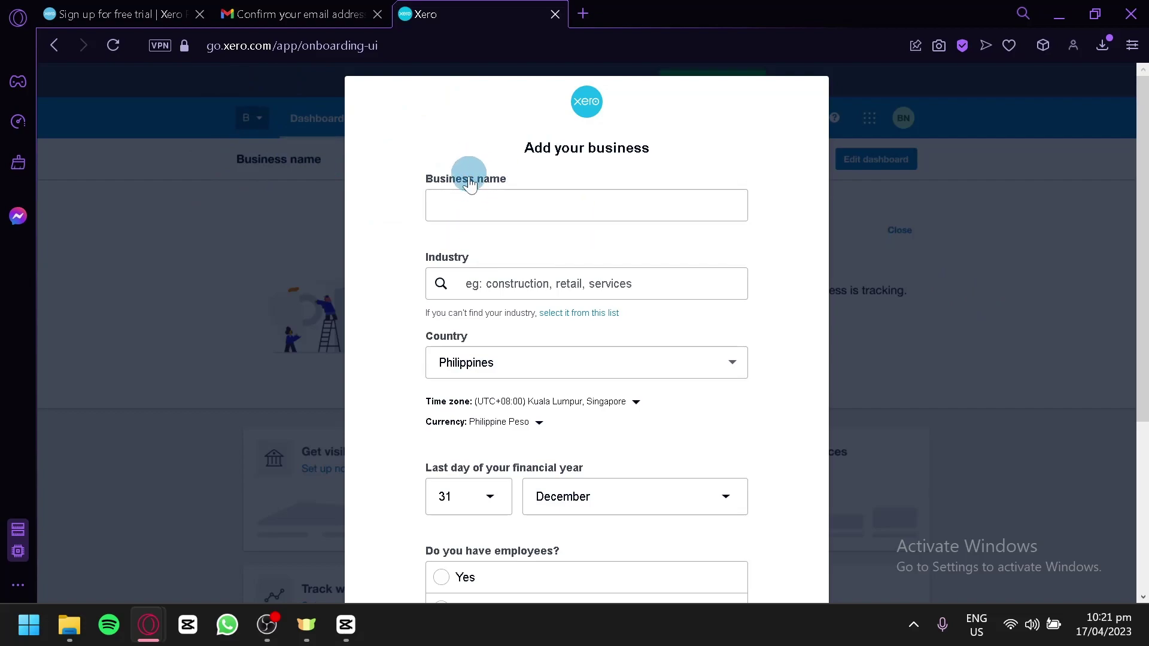
Enter CoffeeWorld as the business name
{"action": "left_click", "coordinate": [489, 203]}
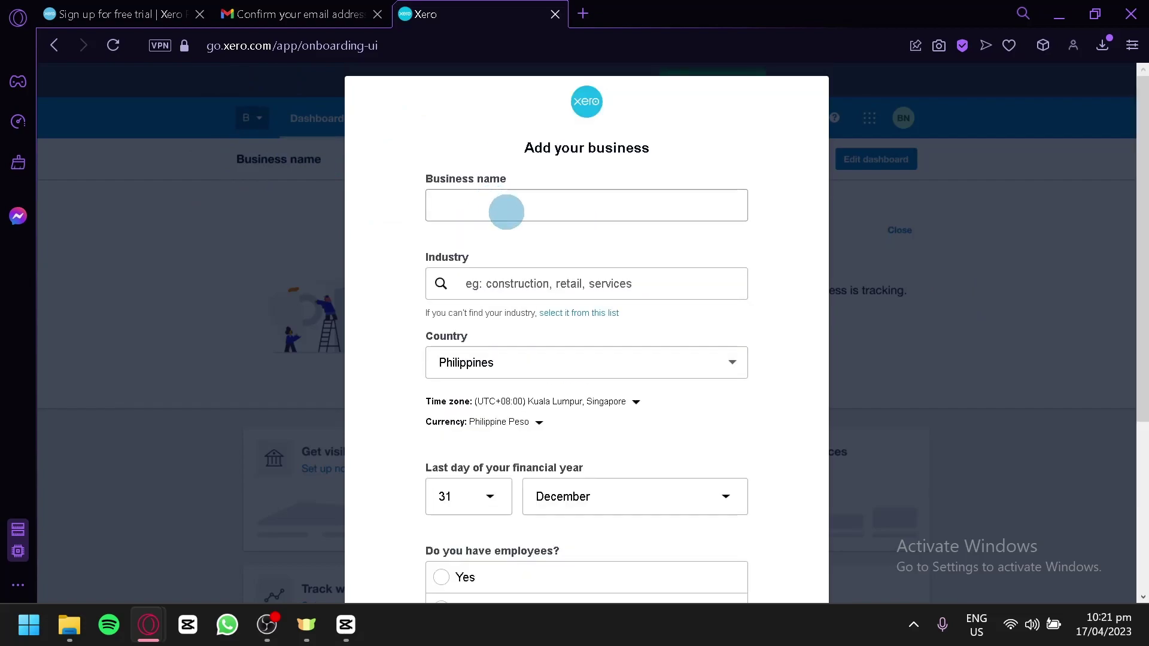
{"action": "left_click", "coordinate": [506, 212]}
{"action": "type", "text": "Coffee Sh"}
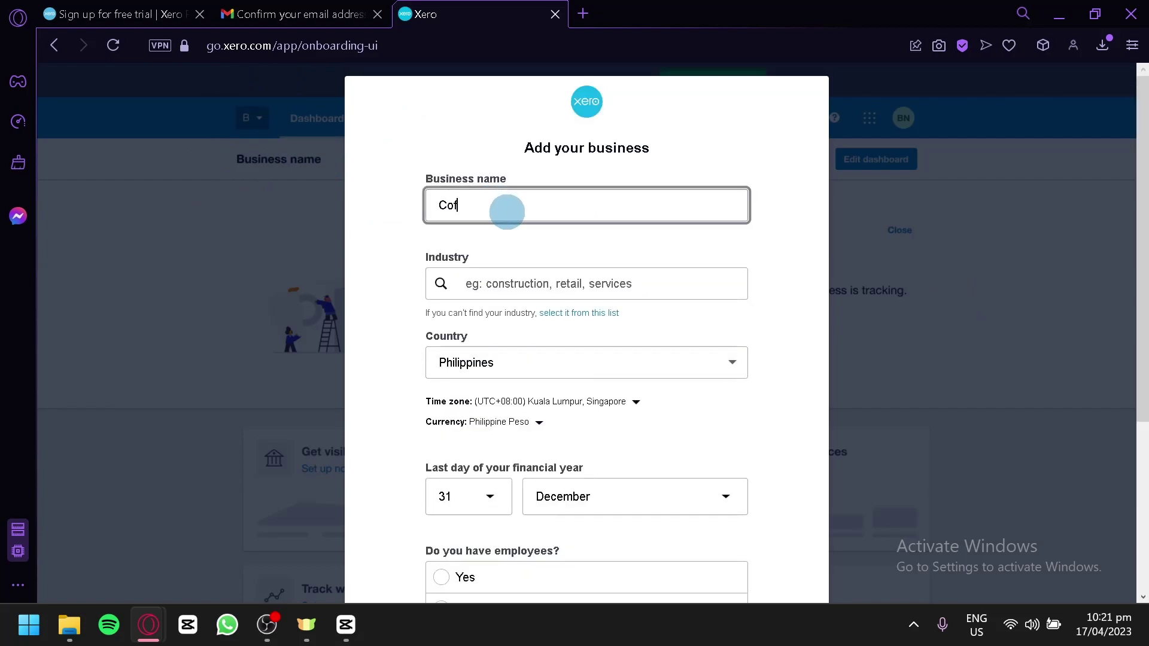
{"action": "key", "text": "BackSpace"}
{"action": "key", "text": "BackSpace"}
{"action": "type", "text": "WOrldrld"}
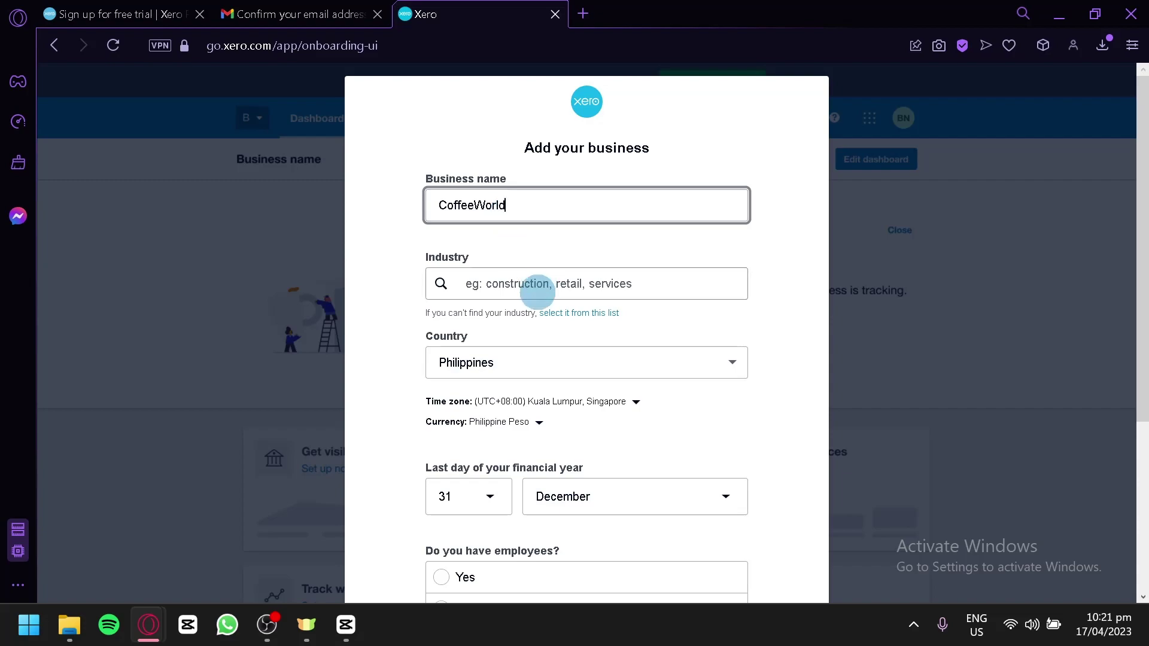
Choose Financial & Insurance Services from the full industry list as the business's industry
{"action": "left_click", "coordinate": [537, 290]}
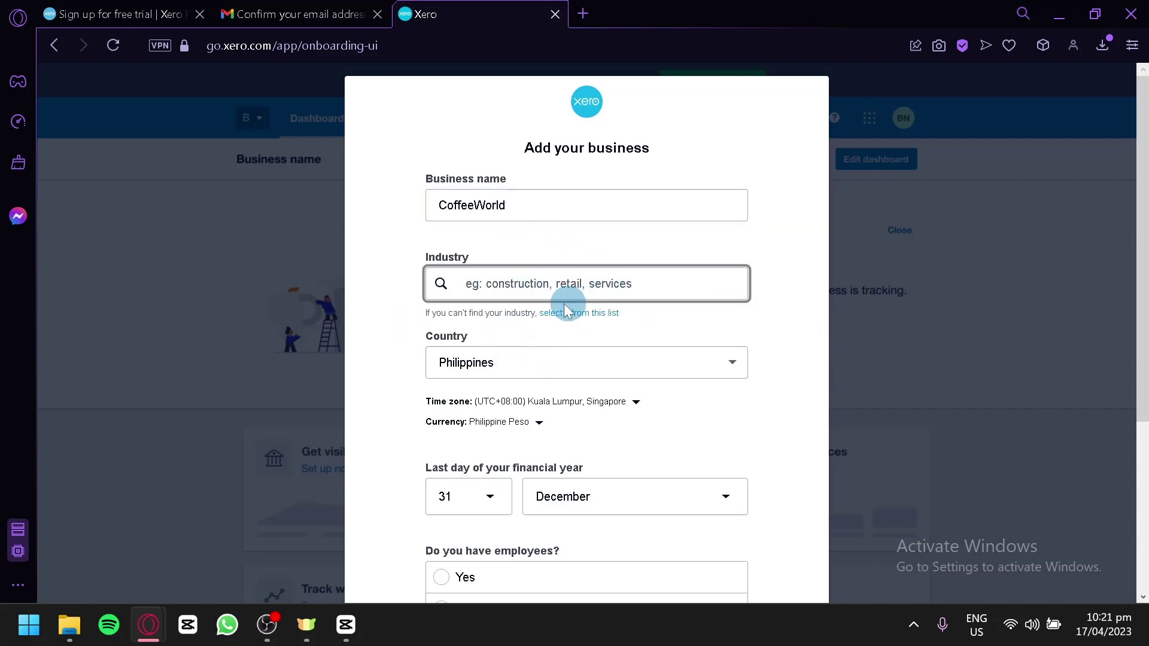
{"action": "left_click", "coordinate": [605, 313]}
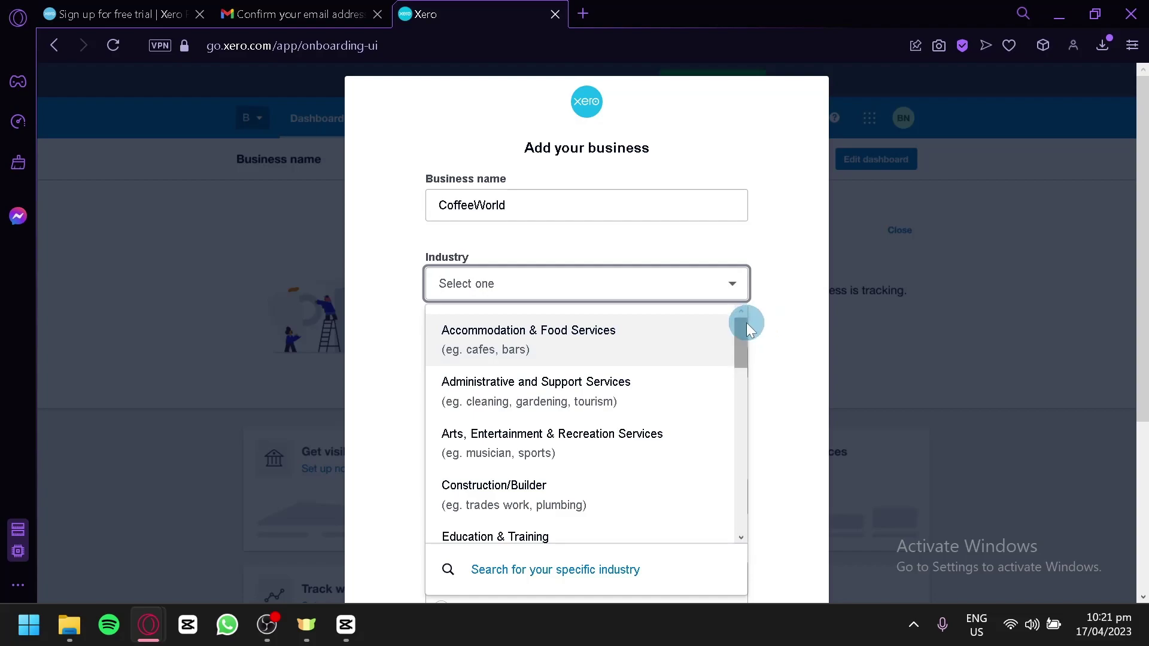
{"action": "left_click_drag", "start_coordinate": [746, 325], "coordinate": [753, 379]}
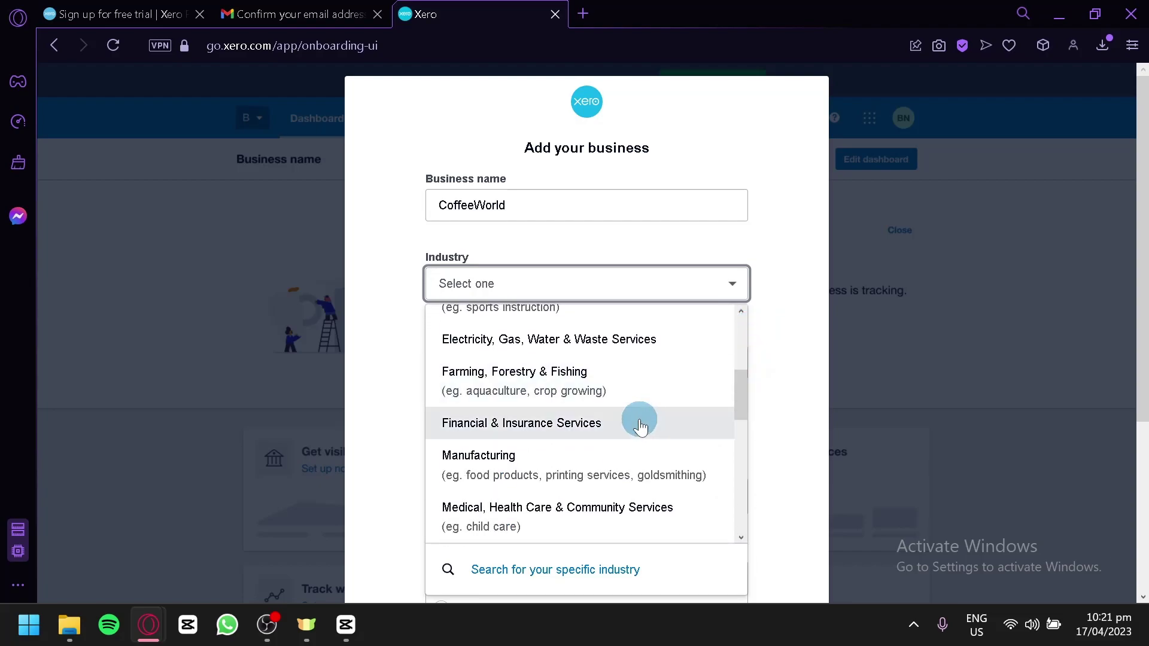
{"action": "left_click", "coordinate": [640, 425]}
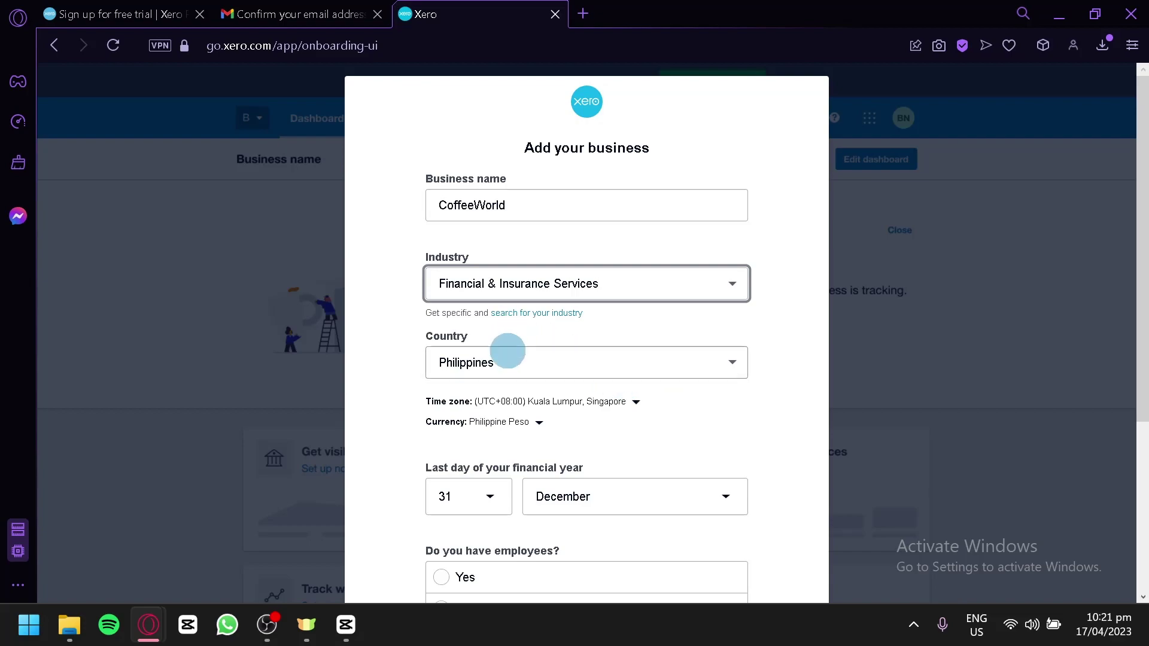
Answer the employees question with "No, it's just me" and complete the robot check
{"action": "scroll", "coordinate": [514, 358], "scroll_direction": "down", "scroll_amount": 2}
{"action": "scroll", "coordinate": [554, 359], "scroll_direction": "down", "scroll_amount": 2}
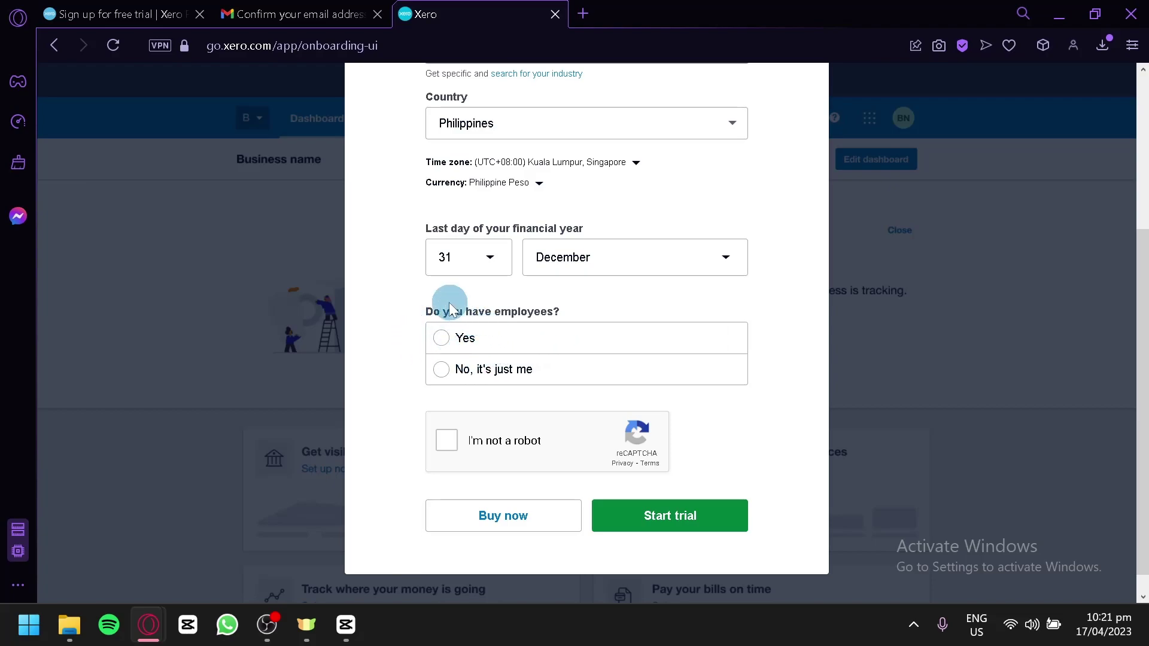
{"action": "left_click", "coordinate": [443, 371]}
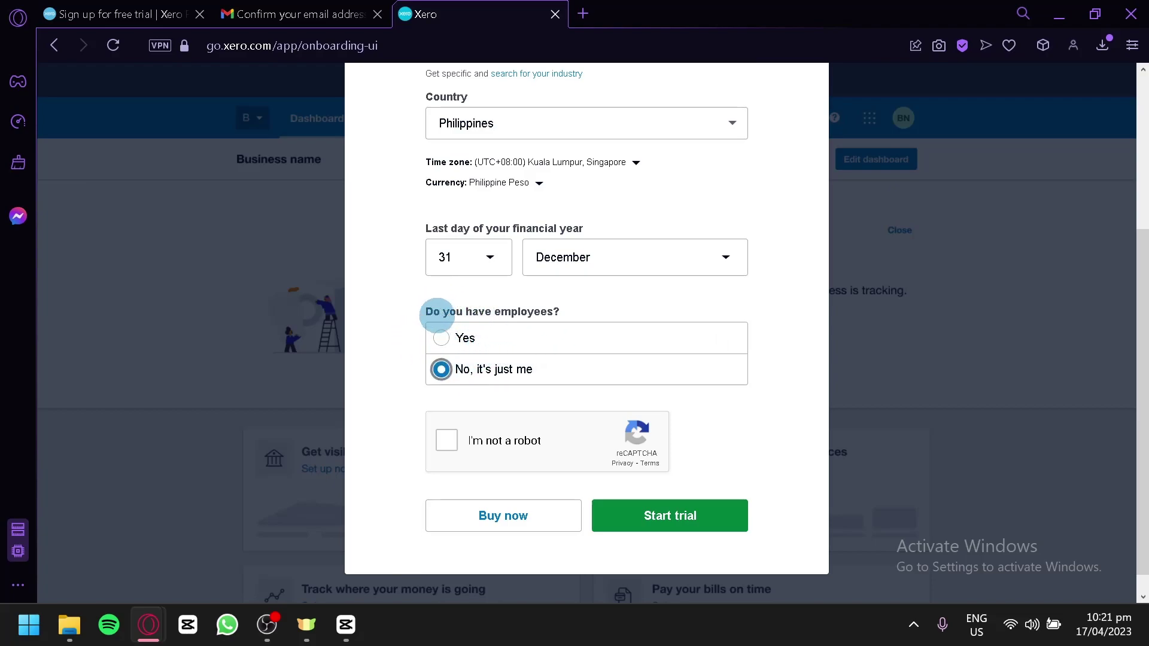
{"action": "left_click", "coordinate": [449, 440]}
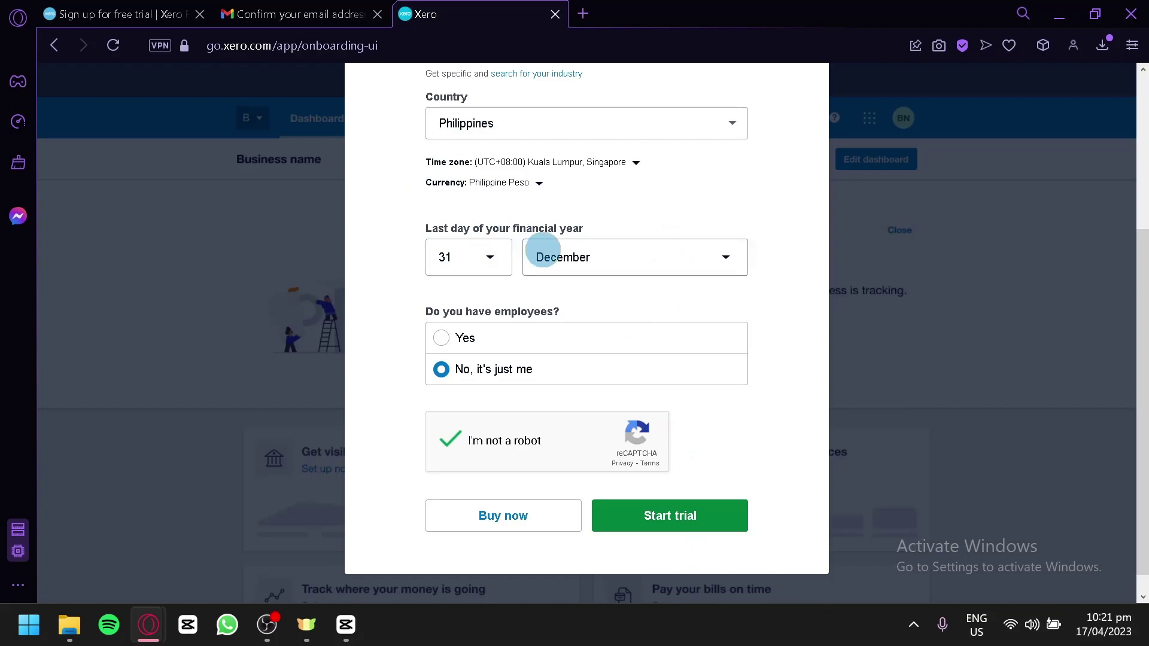
Review the month choices for the last day of the financial year, leave December selected, and start the trial
{"action": "left_click", "coordinate": [671, 257]}
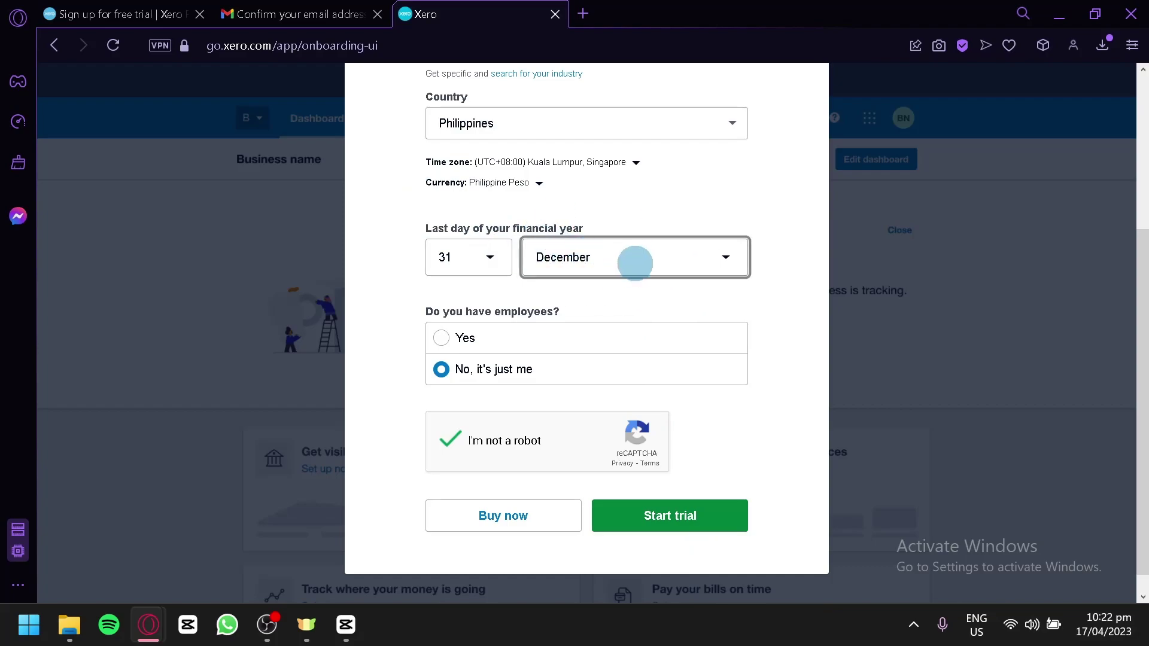
{"action": "left_click", "coordinate": [727, 258]}
{"action": "left_click", "coordinate": [727, 258]}
{"action": "left_click", "coordinate": [727, 258]}
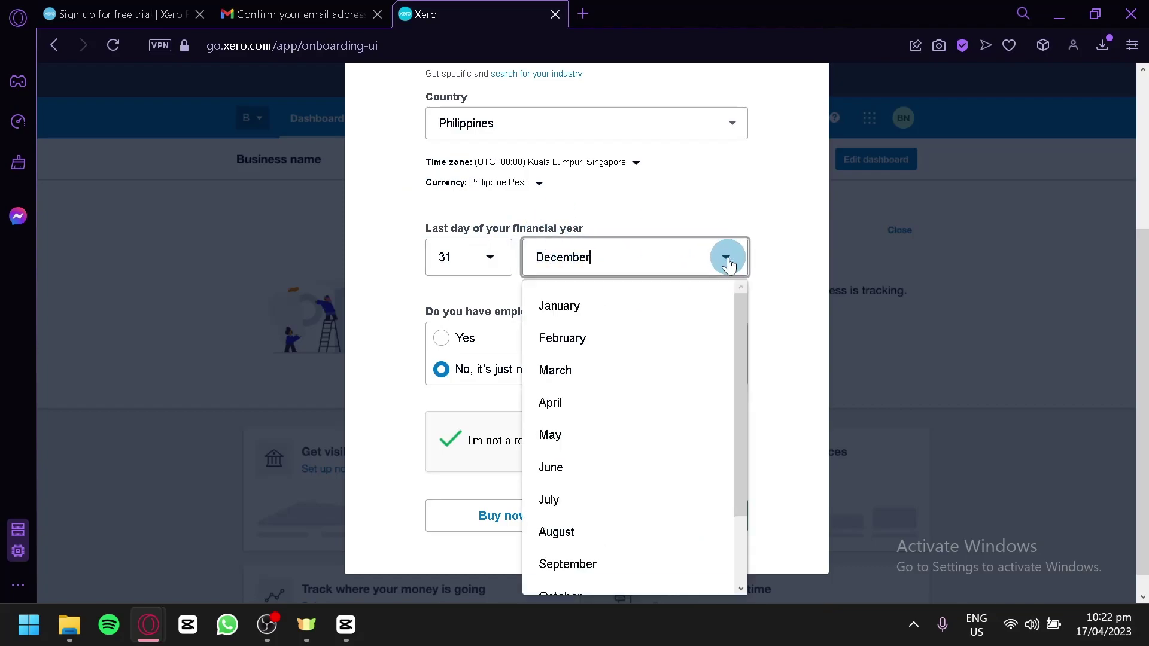
{"action": "left_click", "coordinate": [727, 259]}
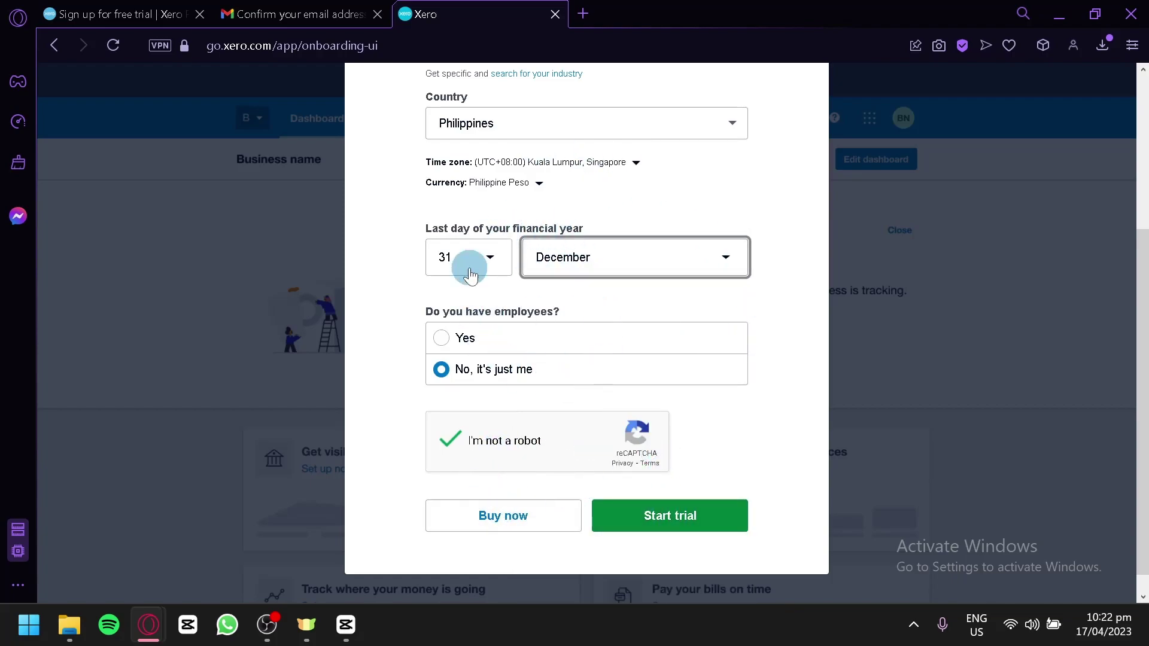
{"action": "left_click", "coordinate": [723, 530]}
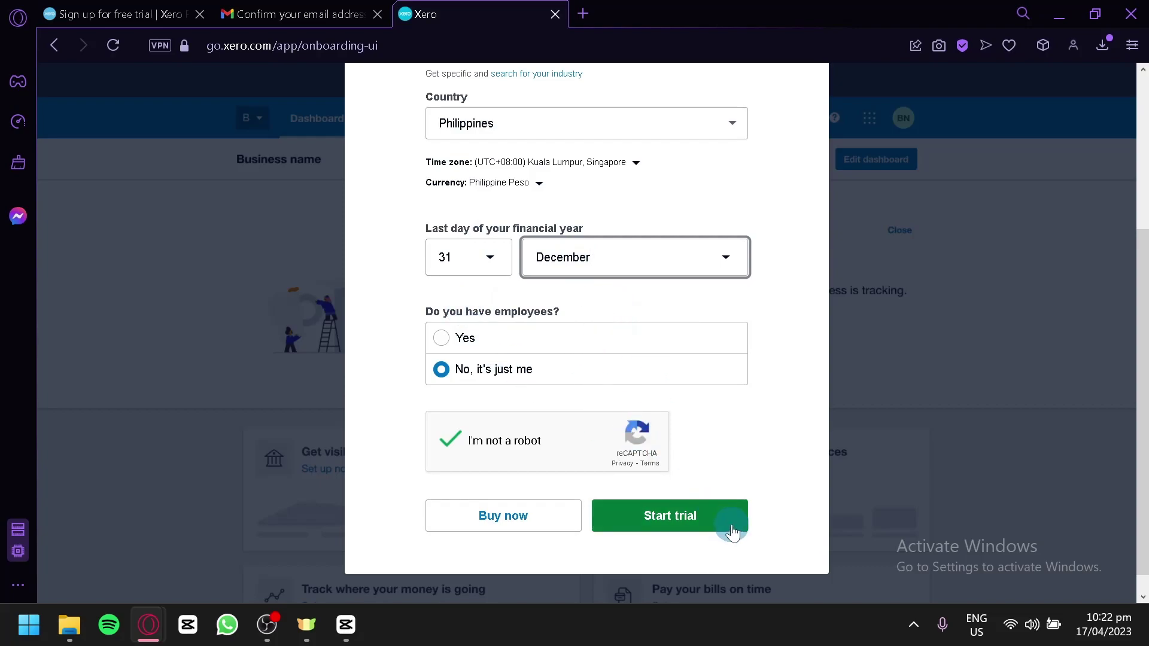
{"action": "left_click", "coordinate": [728, 529]}
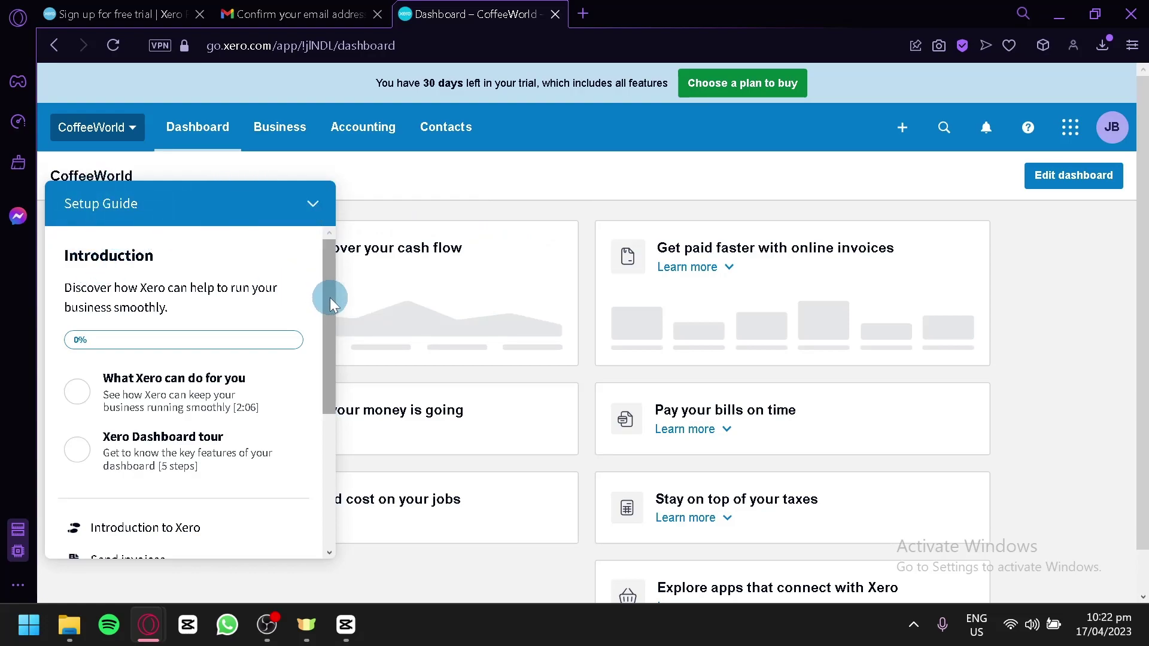
Look through the Setup Guide's topics on the dashboard and collapse the guide
{"action": "left_click_drag", "start_coordinate": [330, 297], "coordinate": [350, 253]}
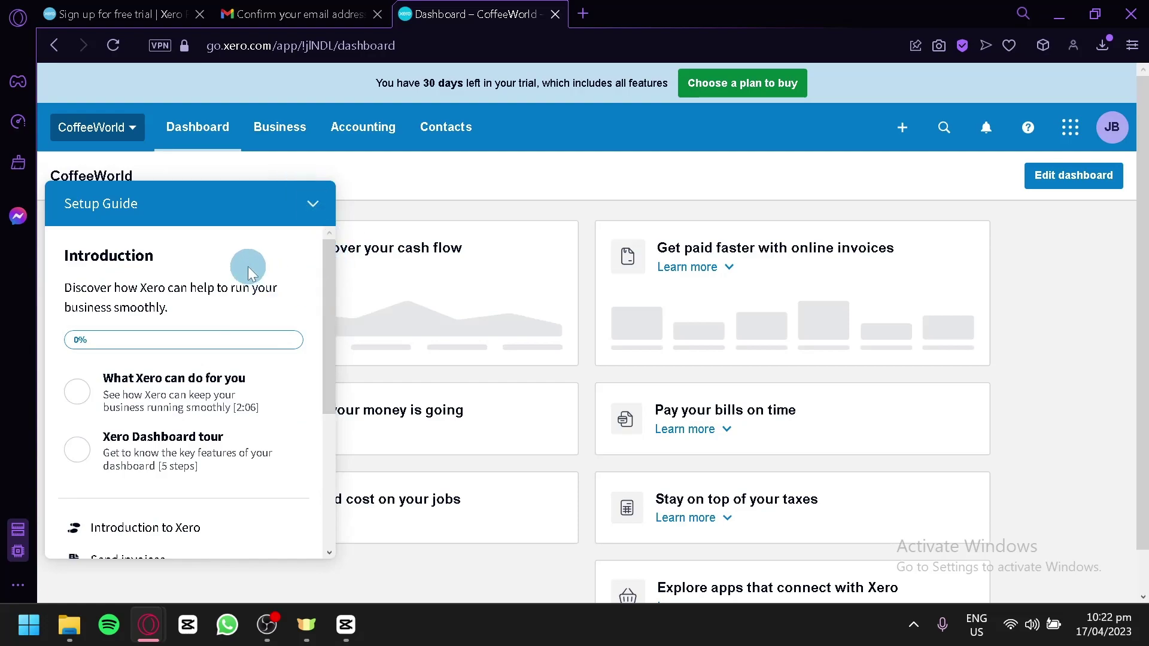
{"action": "scroll", "coordinate": [266, 298], "scroll_direction": "down", "scroll_amount": 4}
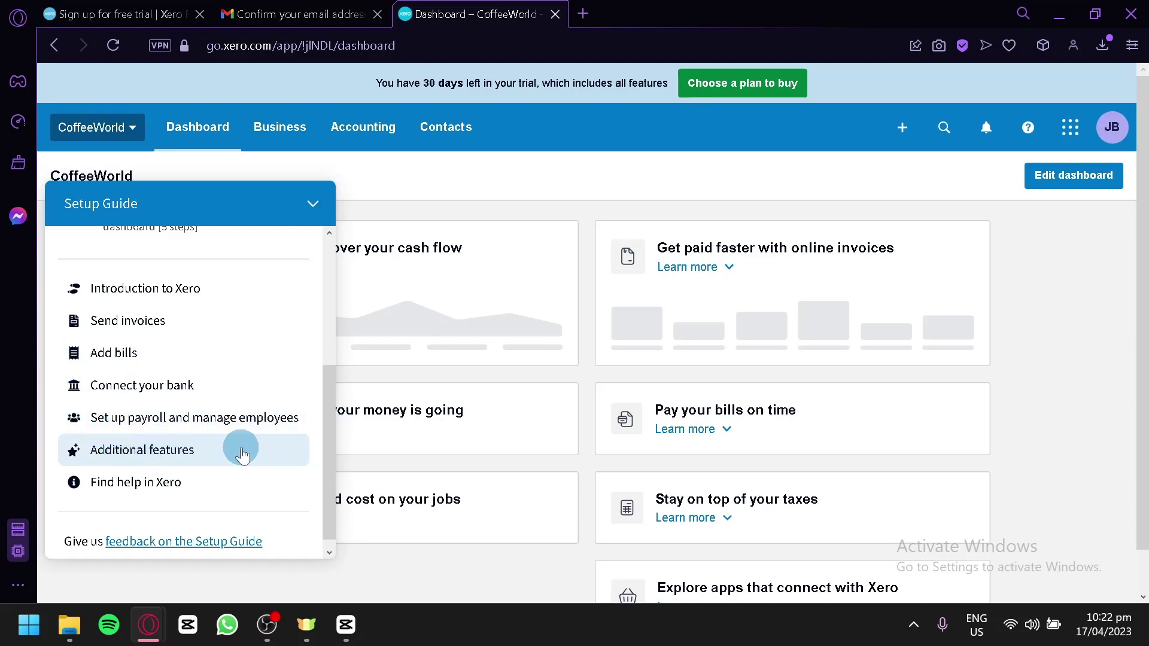
{"action": "left_click", "coordinate": [307, 213]}
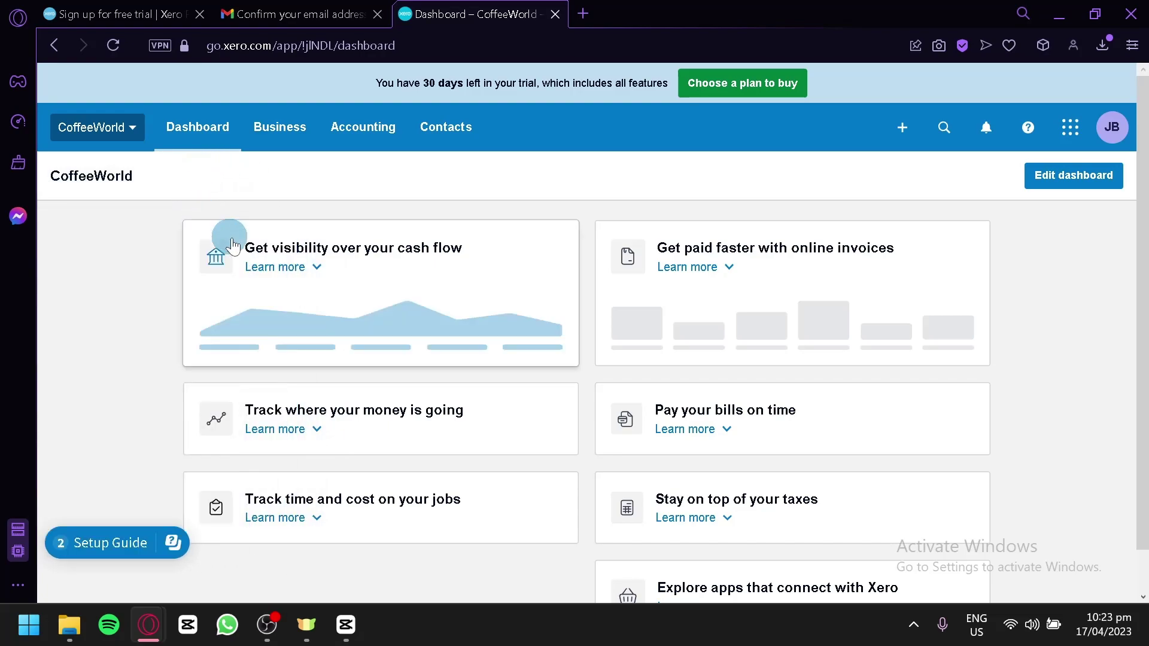
Look through the details of the cash flow, online invoices and money tracking cards on the dashboard, and collapse them
{"action": "scroll", "coordinate": [503, 281], "scroll_direction": "down", "scroll_amount": 1}
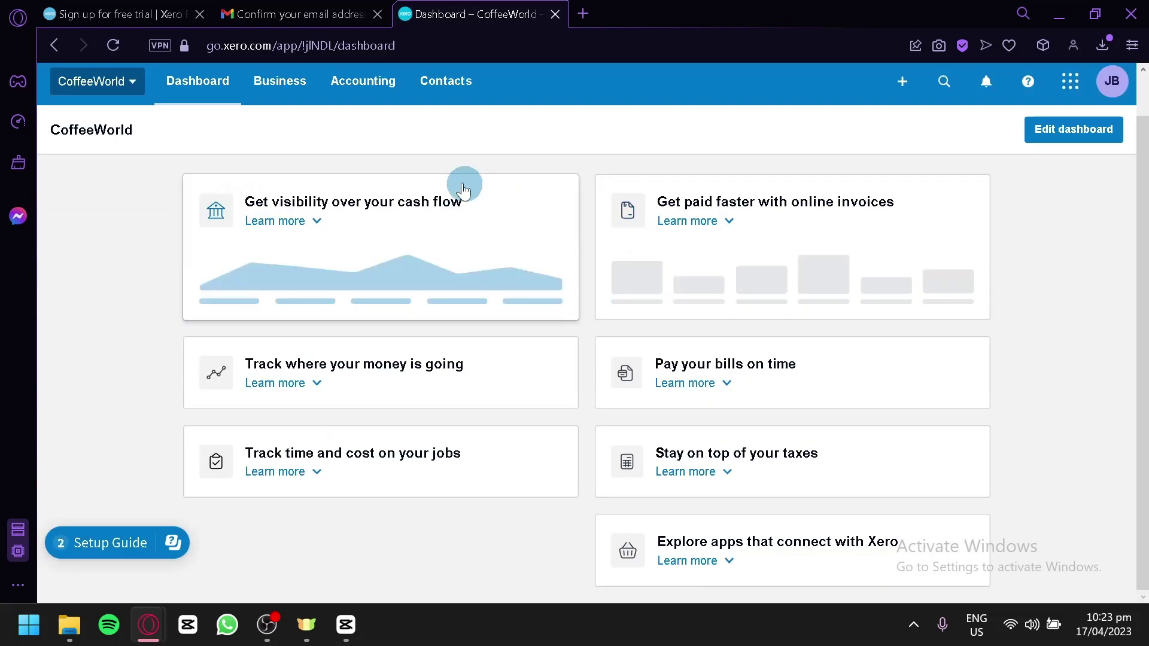
{"action": "left_click", "coordinate": [338, 239]}
{"action": "left_click", "coordinate": [312, 221]}
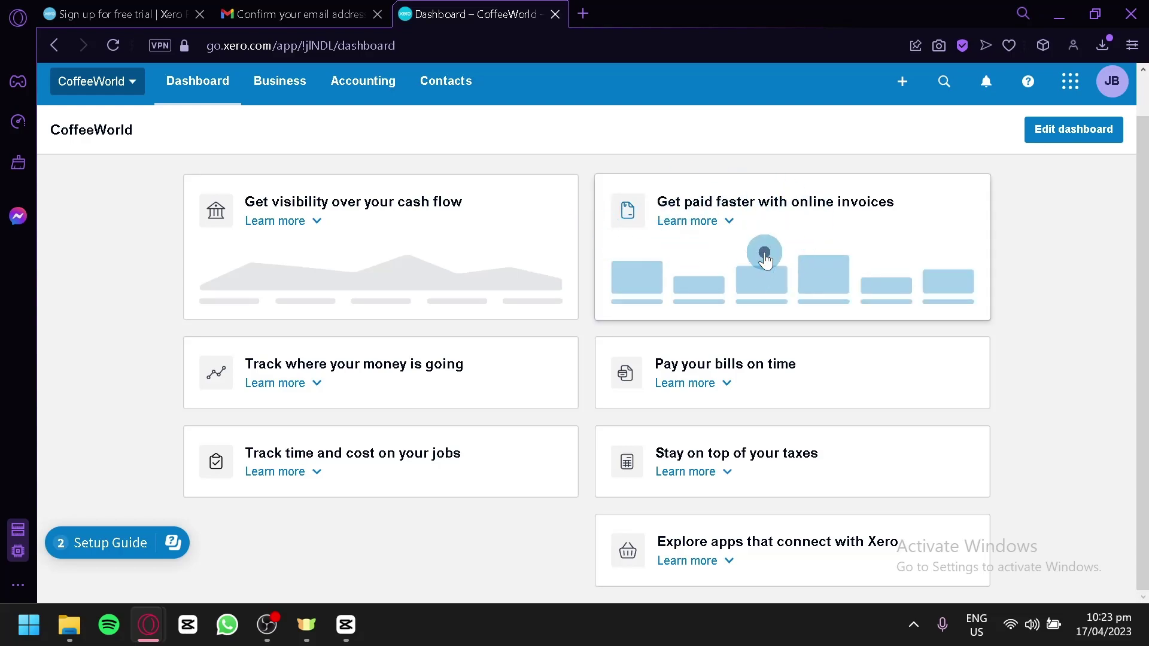
{"action": "left_click", "coordinate": [765, 254]}
{"action": "left_click", "coordinate": [436, 359]}
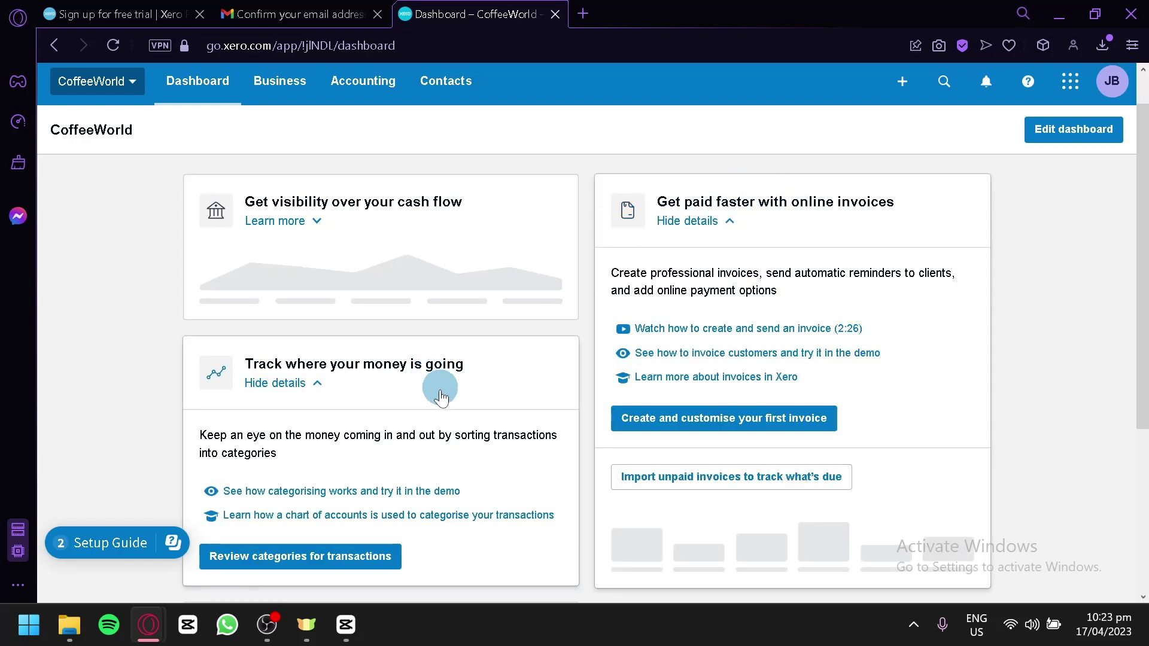
{"action": "left_click", "coordinate": [374, 383]}
{"action": "left_click", "coordinate": [748, 230]}
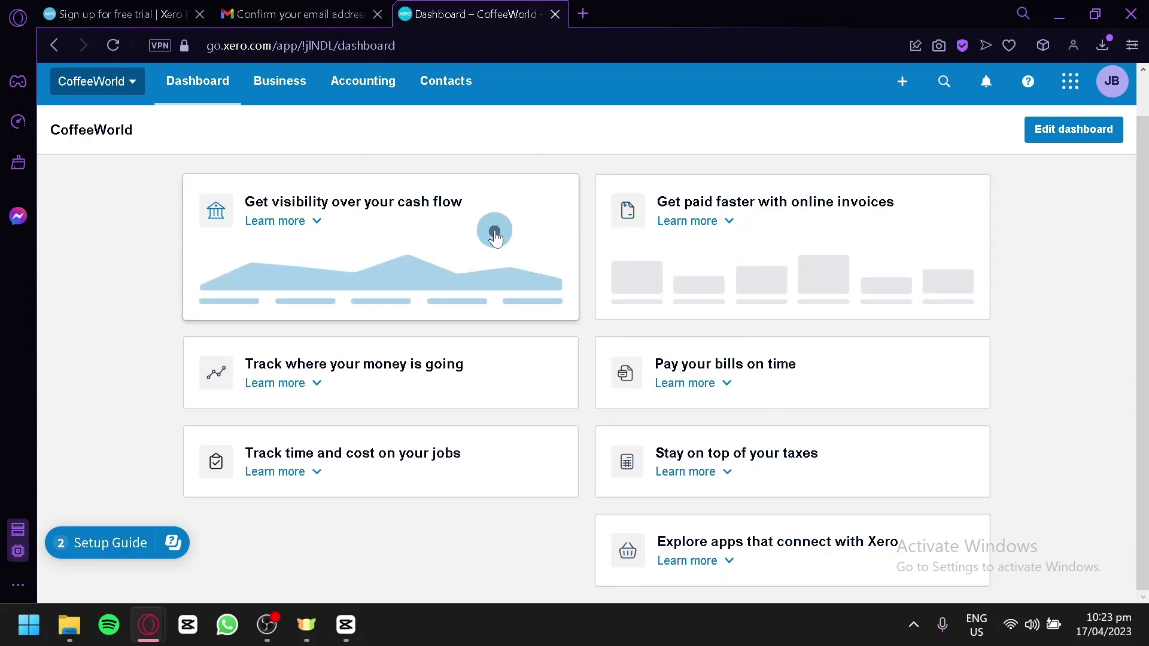
{"action": "left_click", "coordinate": [495, 237]}
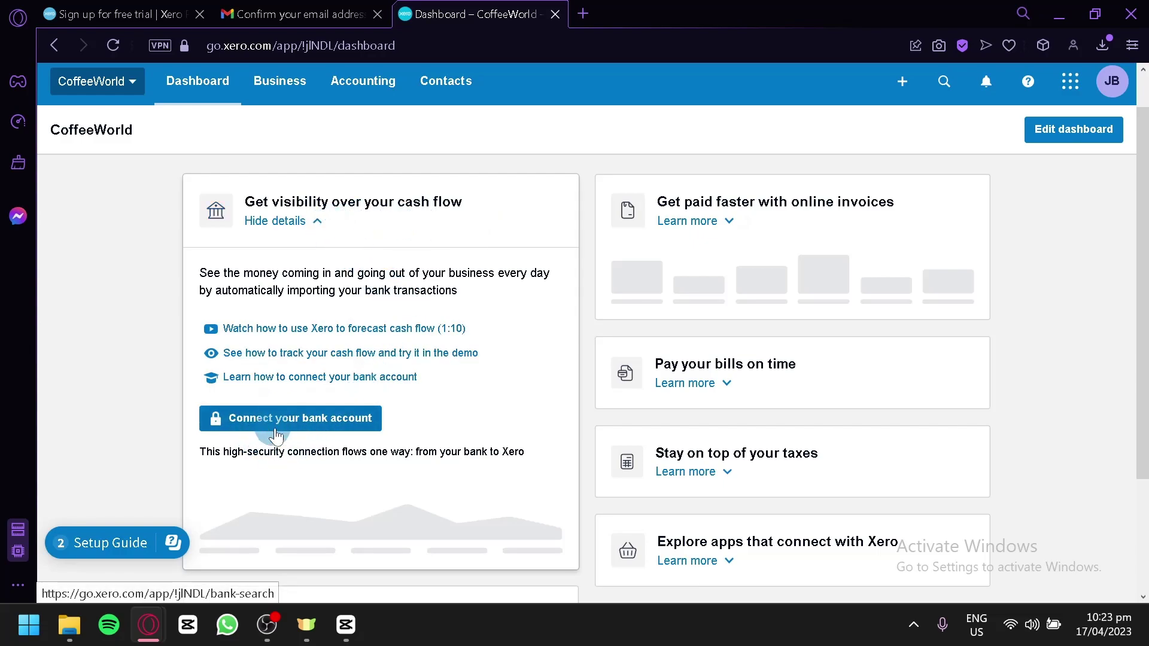
{"action": "left_click", "coordinate": [422, 242]}
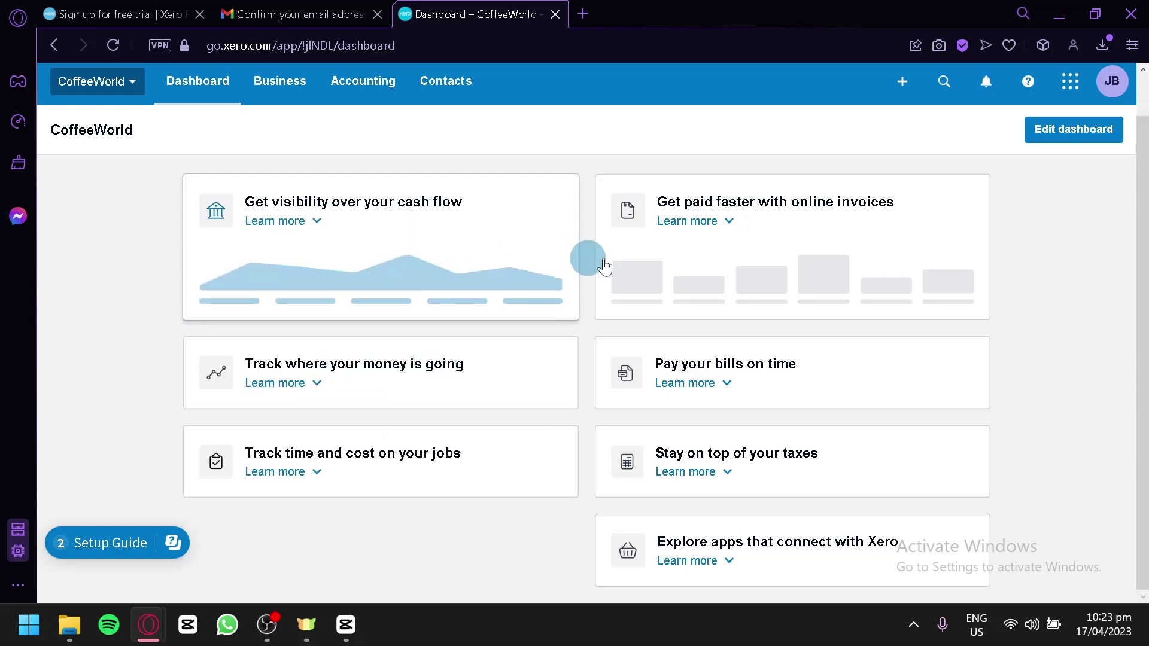
Expand the online invoices card, open "Create and customise your first invoice" in a separate browser tab, and collapse the card
{"action": "left_click", "coordinate": [670, 246]}
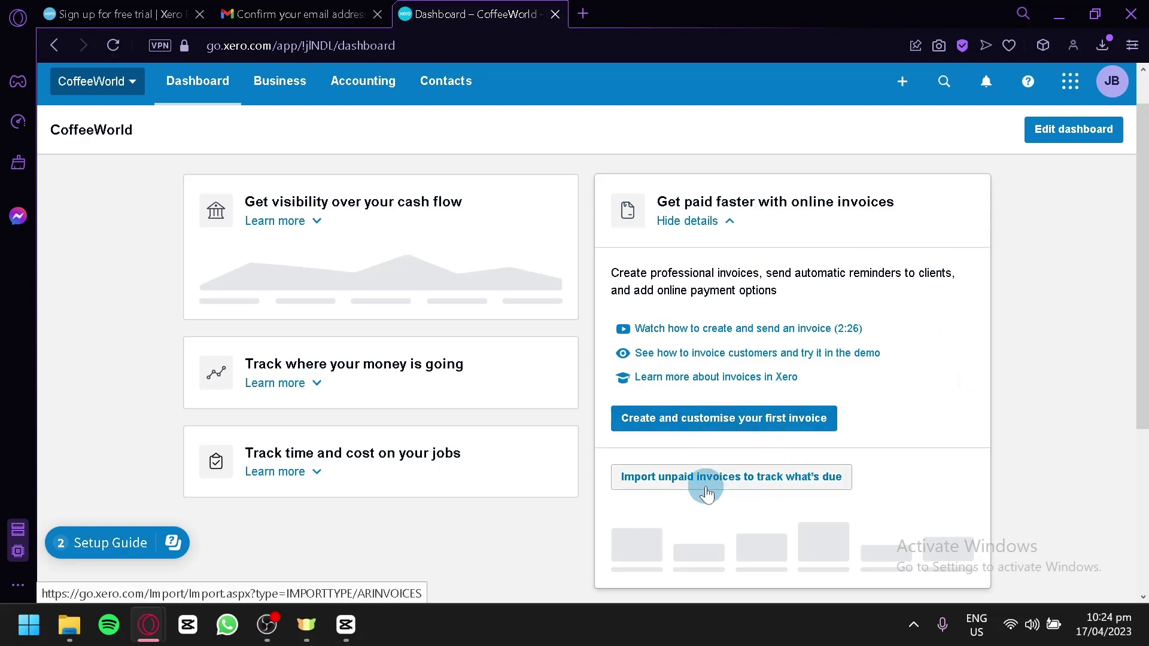
{"action": "right_click", "coordinate": [669, 436]}
{"action": "key", "text": "Escape"}
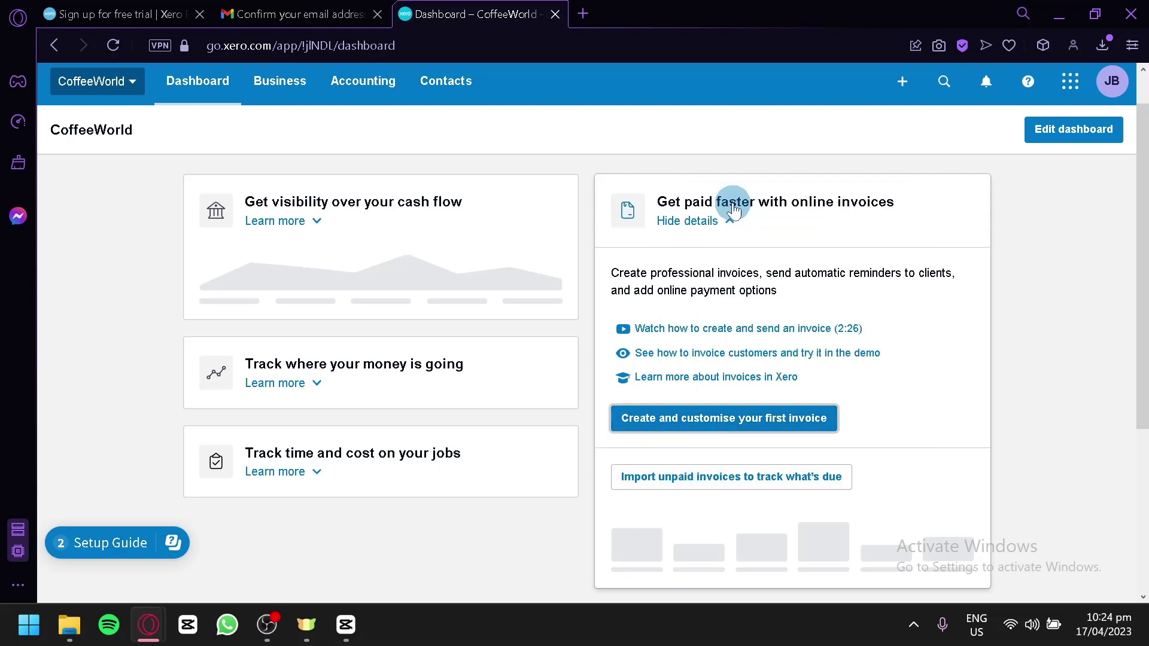
{"action": "left_click", "coordinate": [693, 221]}
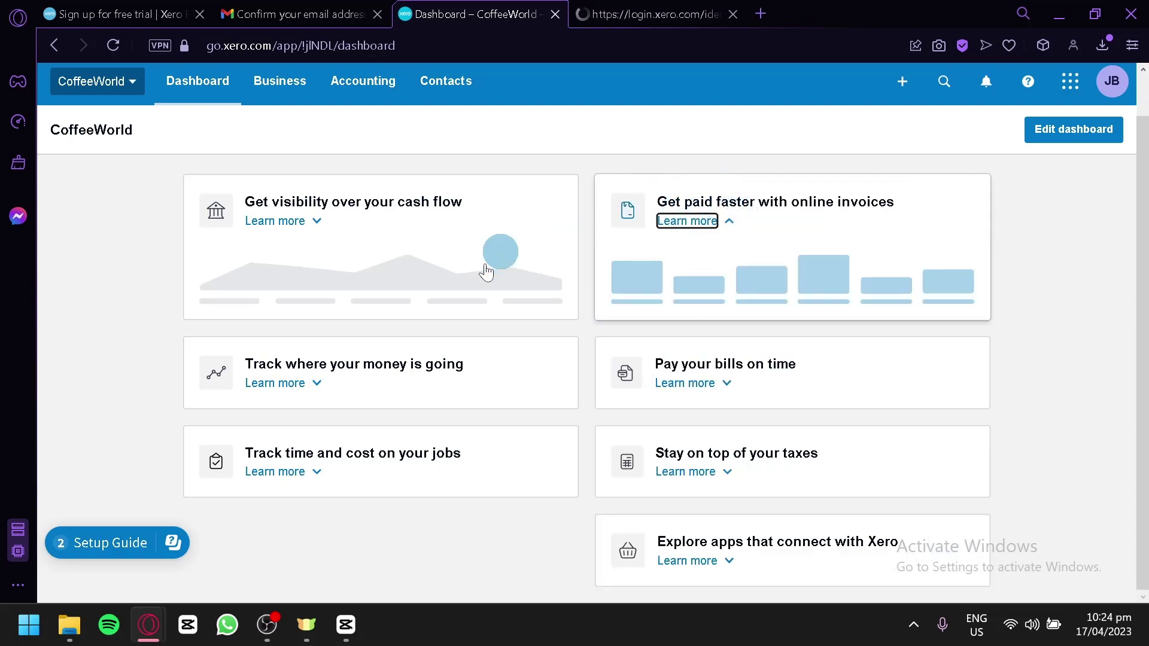
Expand the "Track where your money is going" card and look at its "Review categories for transactions" option
{"action": "left_click", "coordinate": [404, 386]}
{"action": "scroll", "coordinate": [404, 386], "scroll_direction": "down", "scroll_amount": 2}
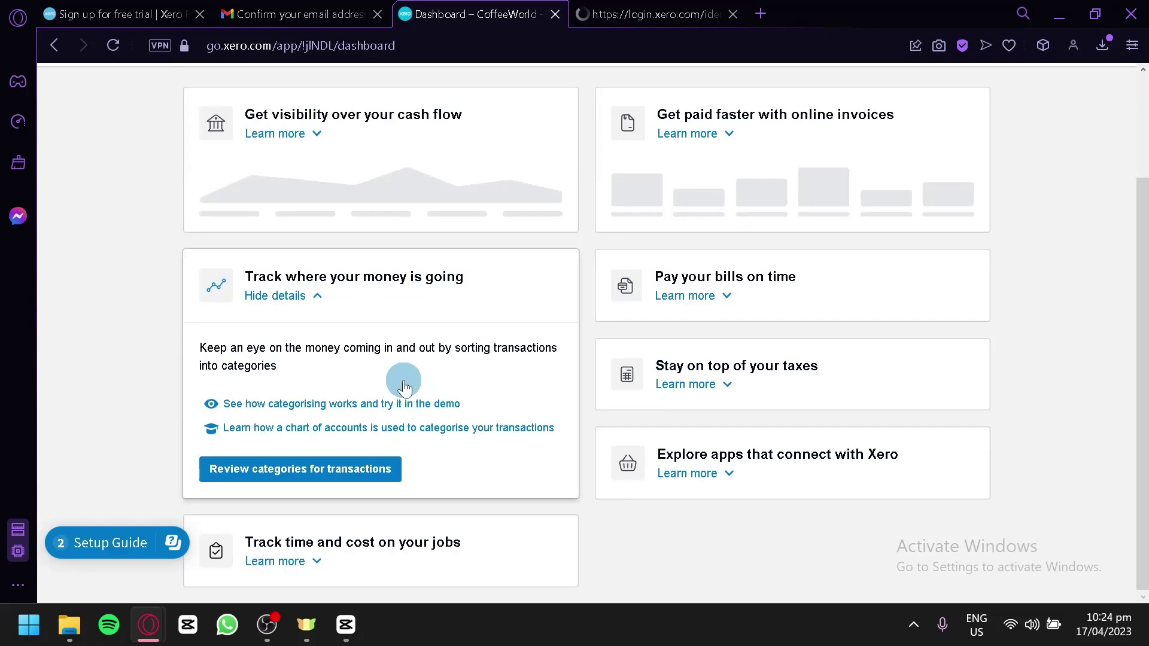
{"action": "right_click", "coordinate": [312, 465]}
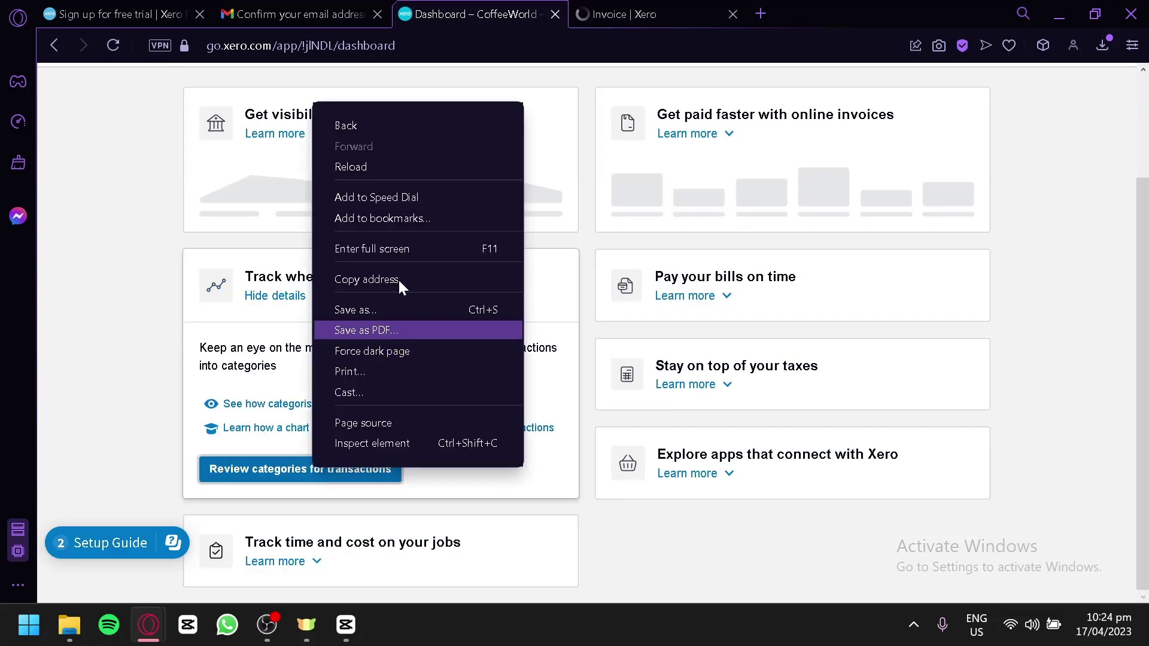
{"action": "left_click", "coordinate": [272, 470]}
{"action": "right_click", "coordinate": [272, 469]}
{"action": "left_click", "coordinate": [97, 419]}
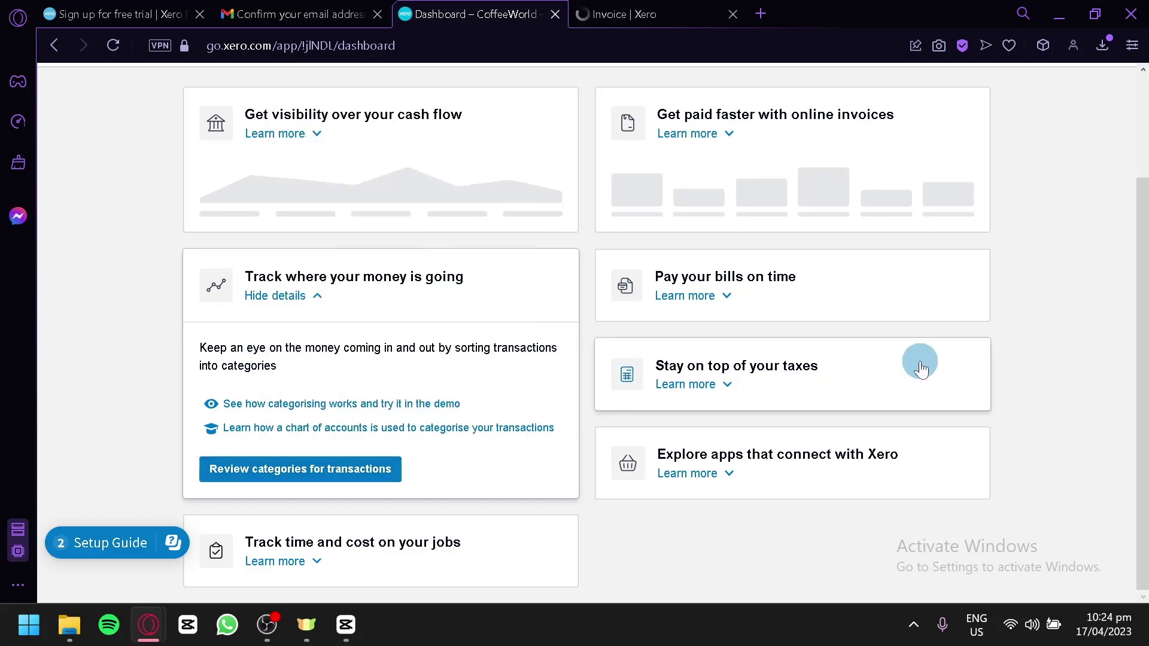
Start a new bill from the "Pay your bills on time" card and set its amounts to No Tax
{"action": "left_click", "coordinate": [760, 282]}
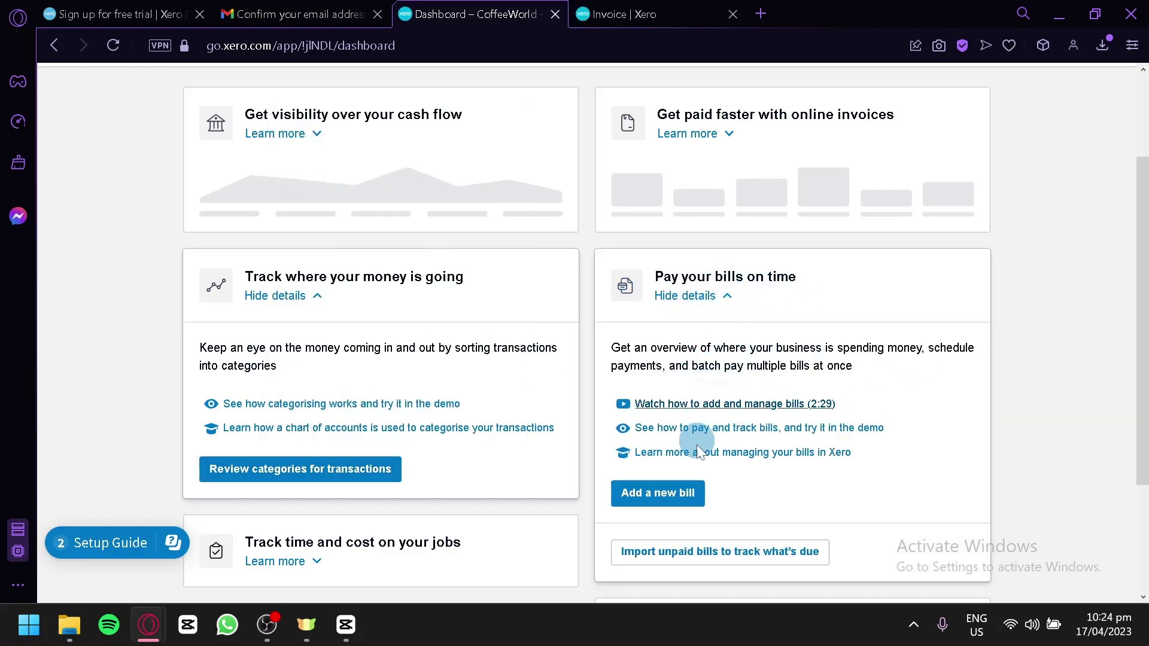
{"action": "left_click", "coordinate": [677, 501]}
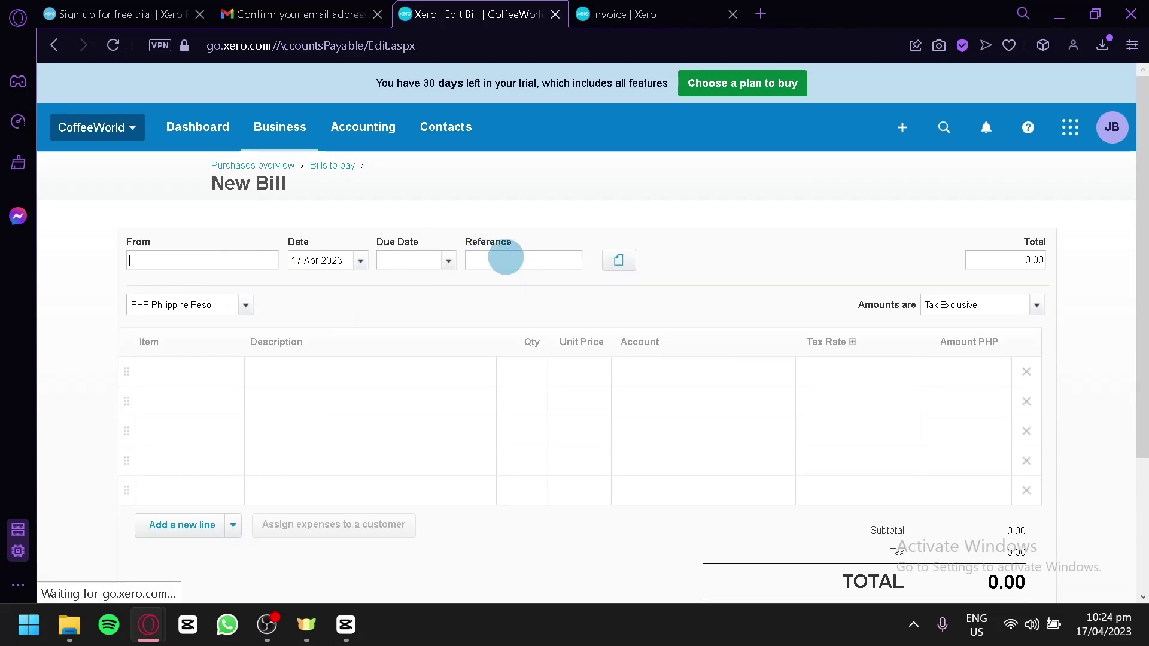
{"action": "left_click", "coordinate": [1012, 259]}
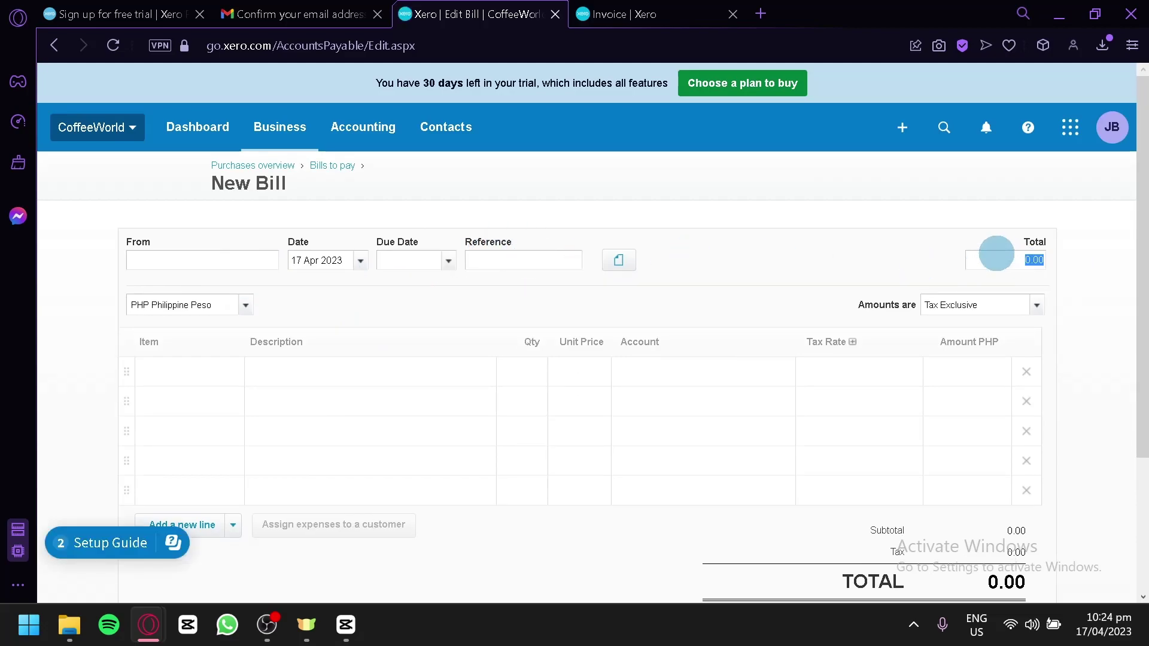
{"action": "scroll", "coordinate": [979, 292], "scroll_direction": "down", "scroll_amount": 2}
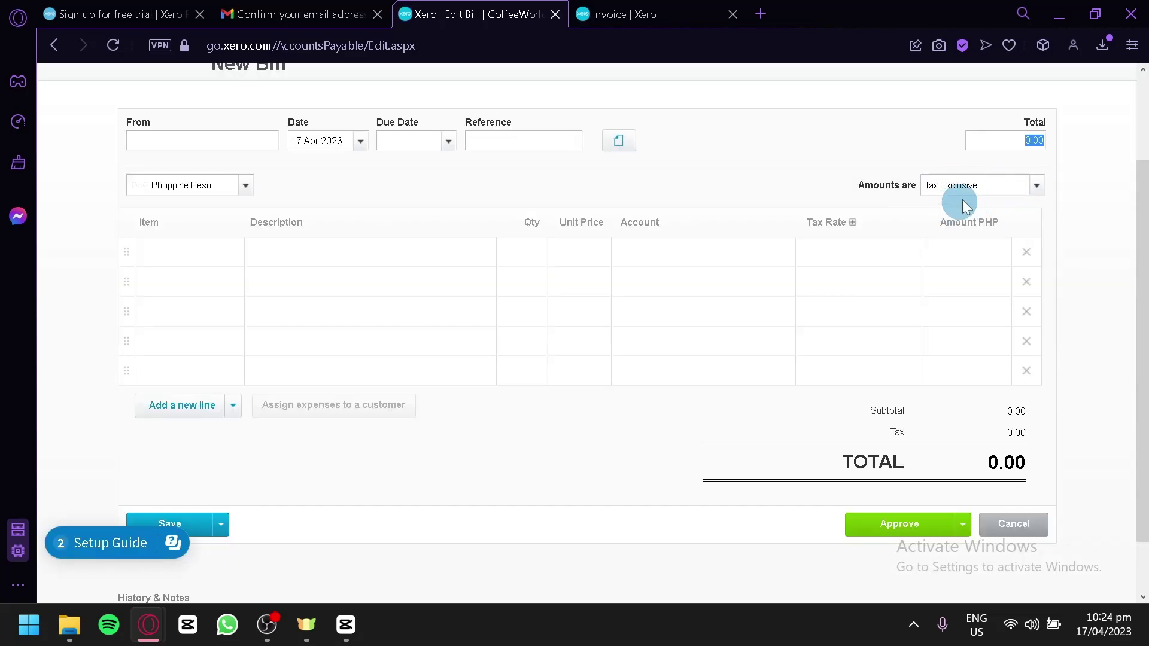
{"action": "left_click", "coordinate": [1039, 191]}
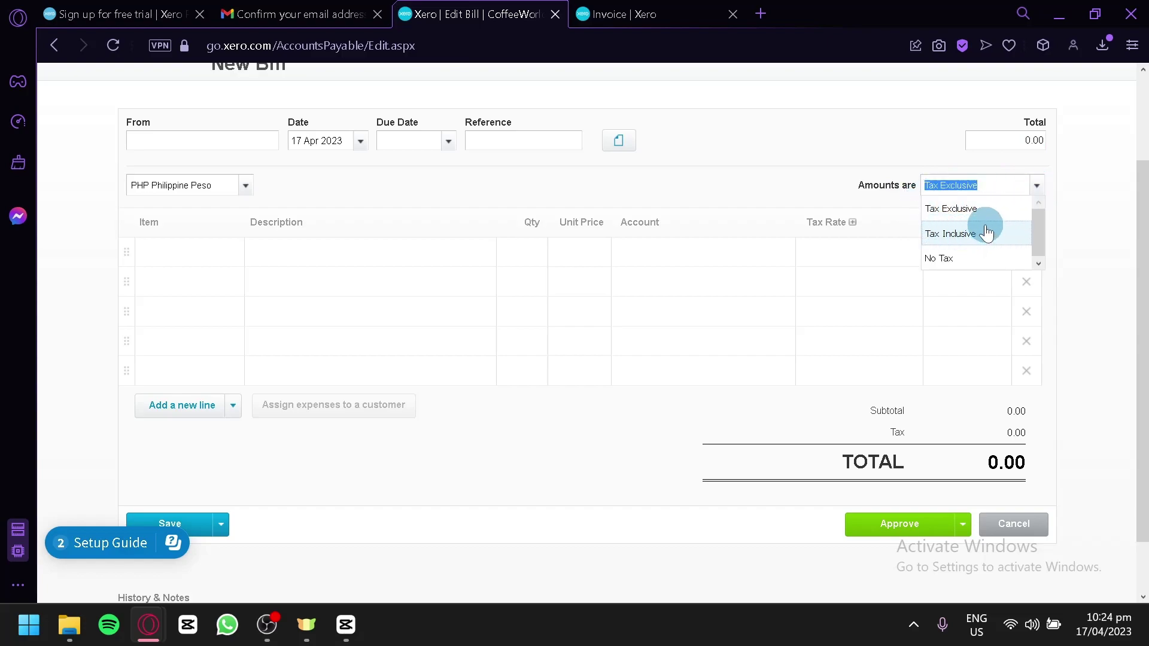
{"action": "left_click", "coordinate": [929, 262]}
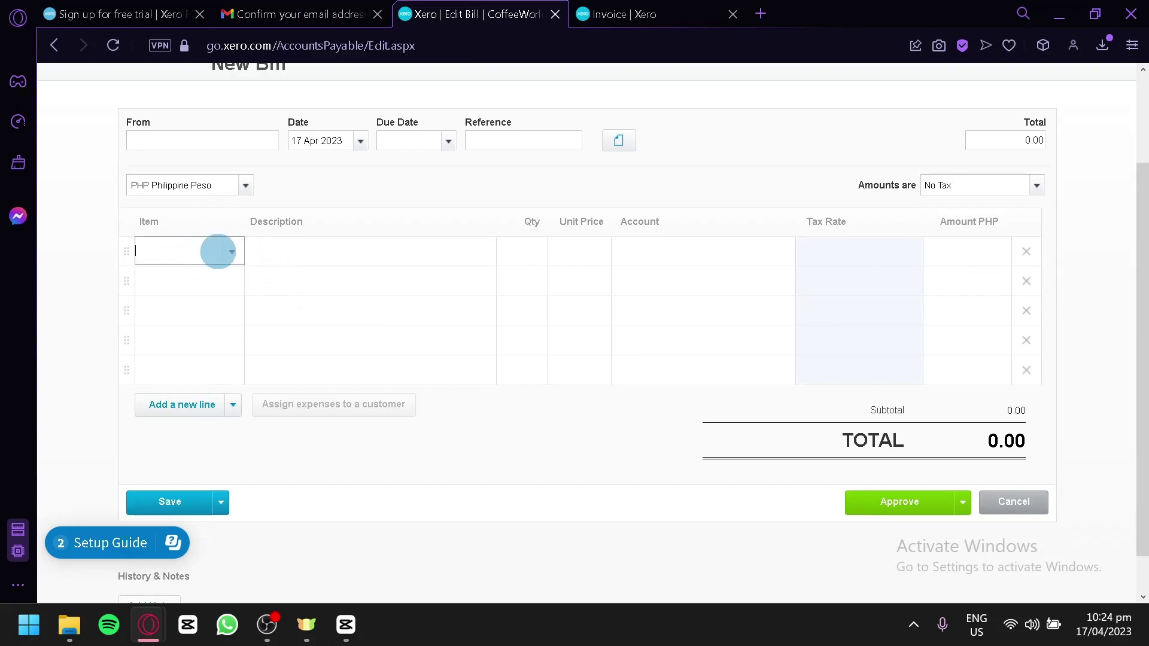
Look over the new bill's line-item fields for item, description, quantity, unit price, account and amount
{"action": "left_click", "coordinate": [362, 246]}
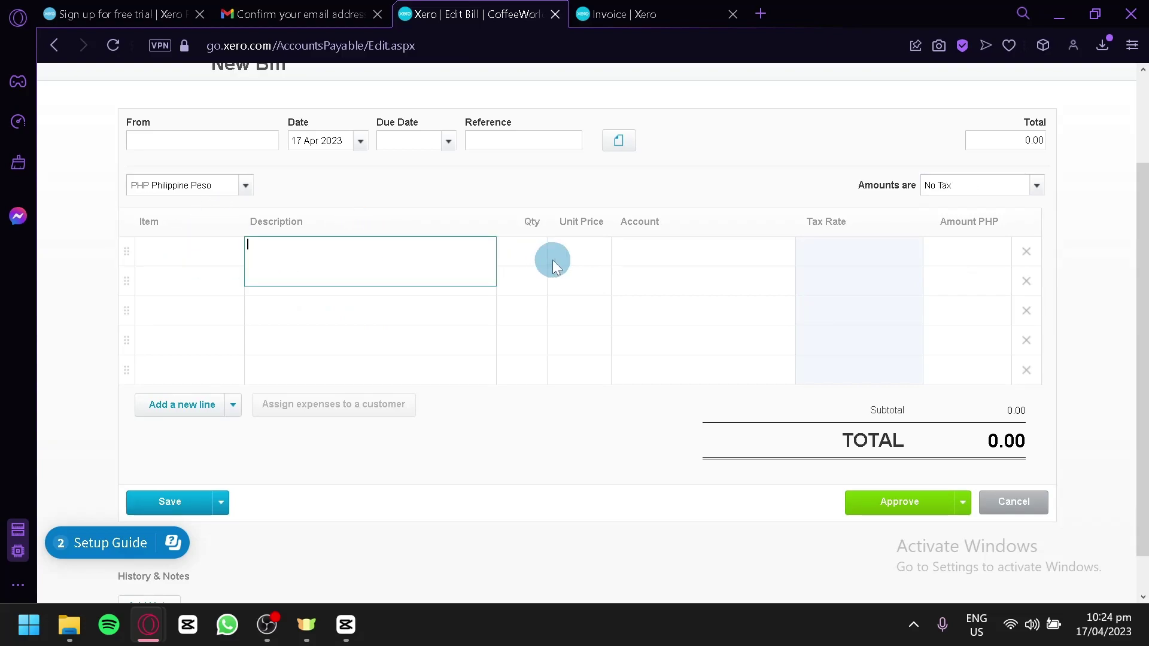
{"action": "left_click", "coordinate": [531, 246]}
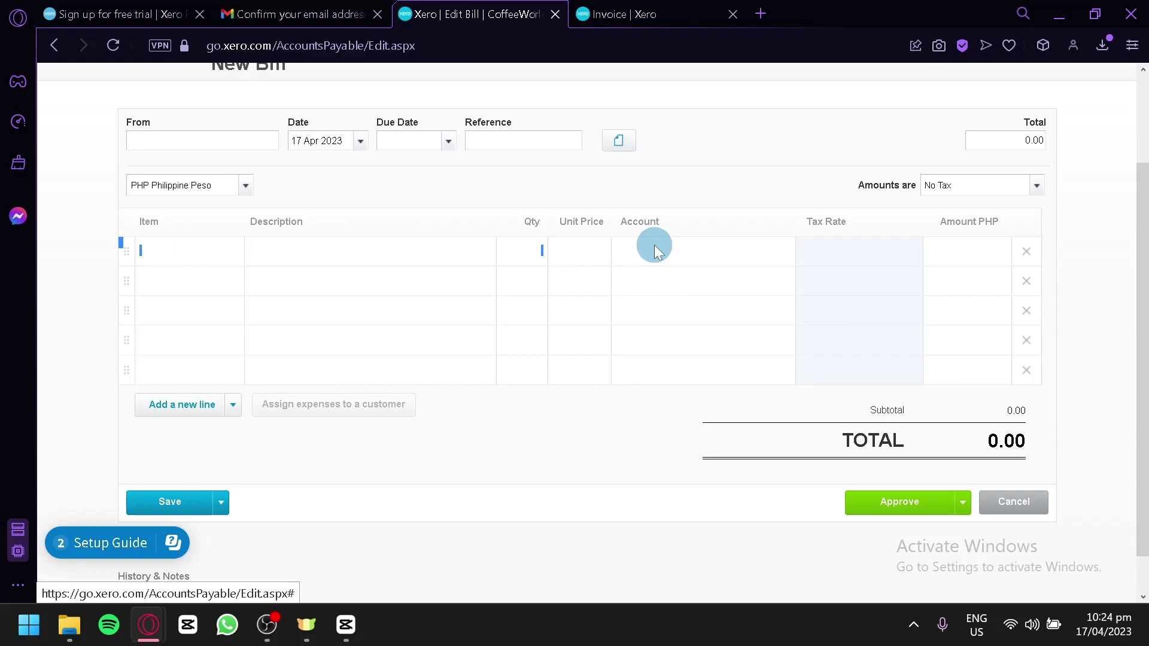
{"action": "left_click", "coordinate": [794, 264]}
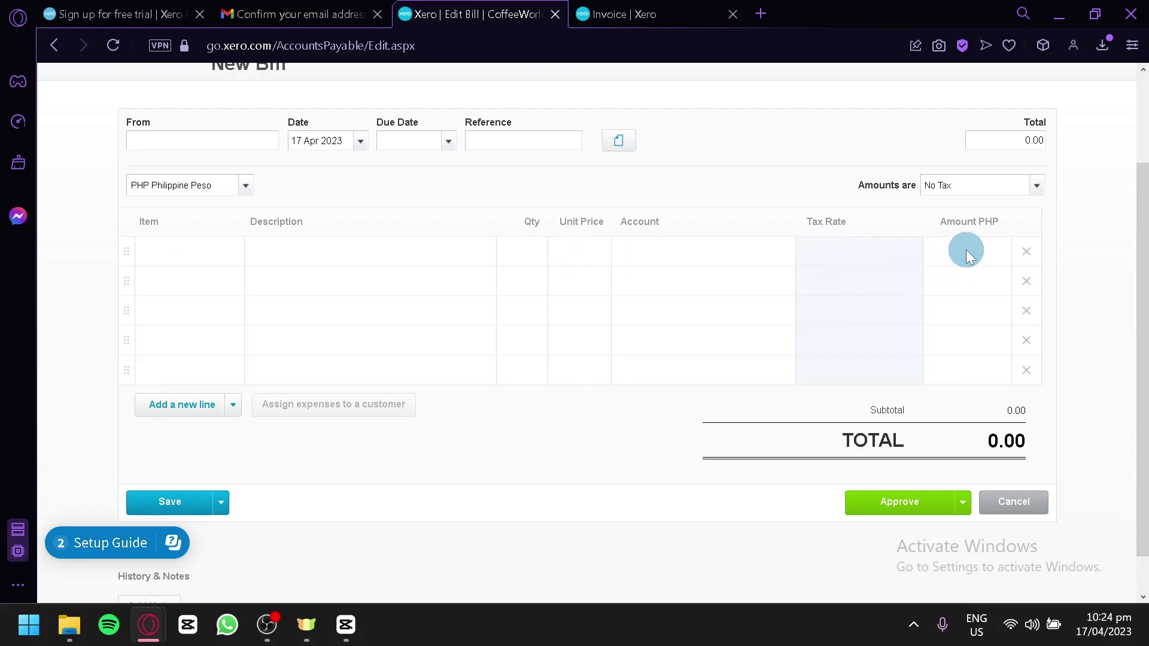
{"action": "left_click", "coordinate": [587, 261]}
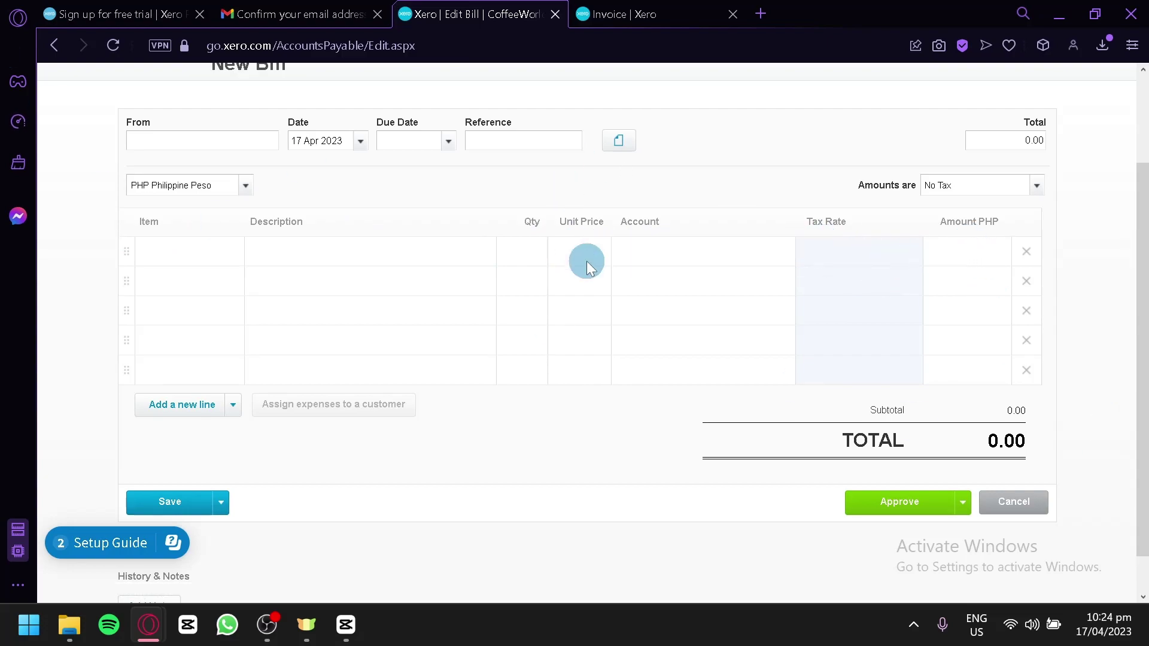
{"action": "scroll", "coordinate": [719, 309], "scroll_direction": "down", "scroll_amount": 1}
{"action": "scroll", "coordinate": [686, 279], "scroll_direction": "up", "scroll_amount": 3}
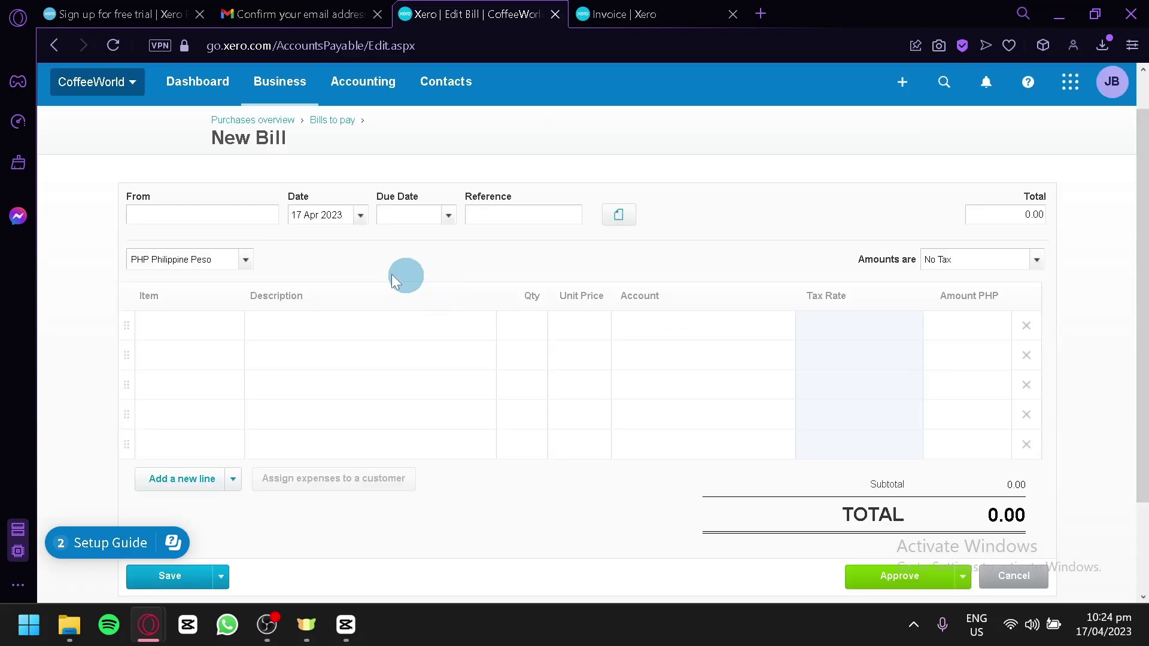
{"action": "scroll", "coordinate": [390, 308], "scroll_direction": "down", "scroll_amount": 2}
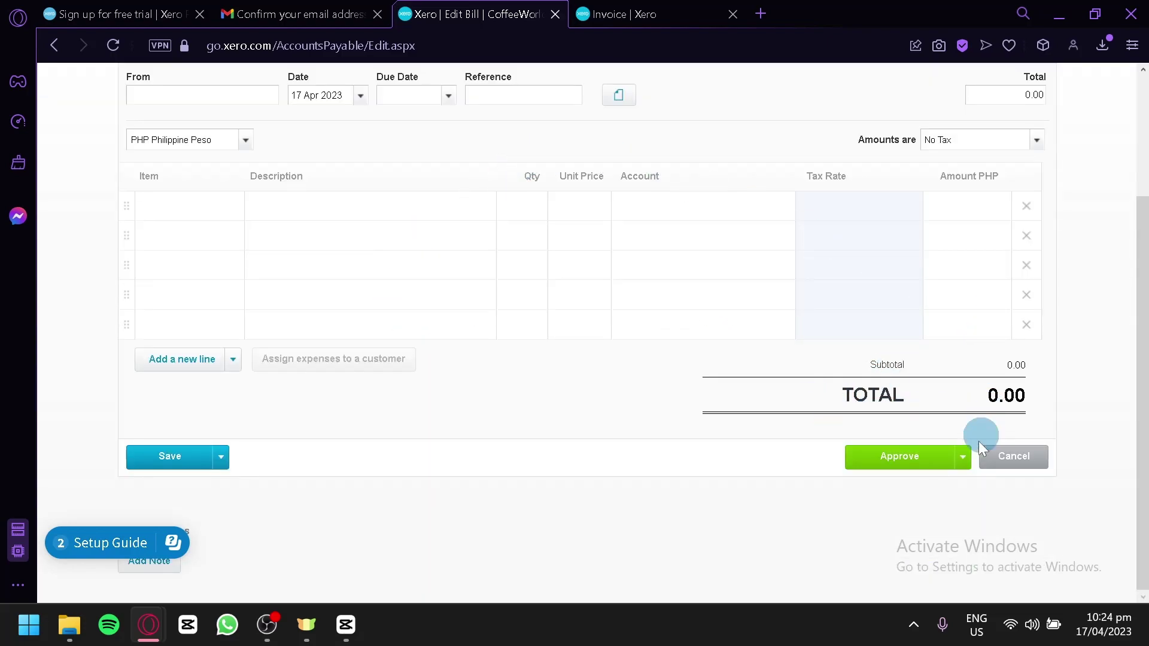
Review the approve and save options for the new bill and cancel the bill
{"action": "left_click", "coordinate": [963, 457]}
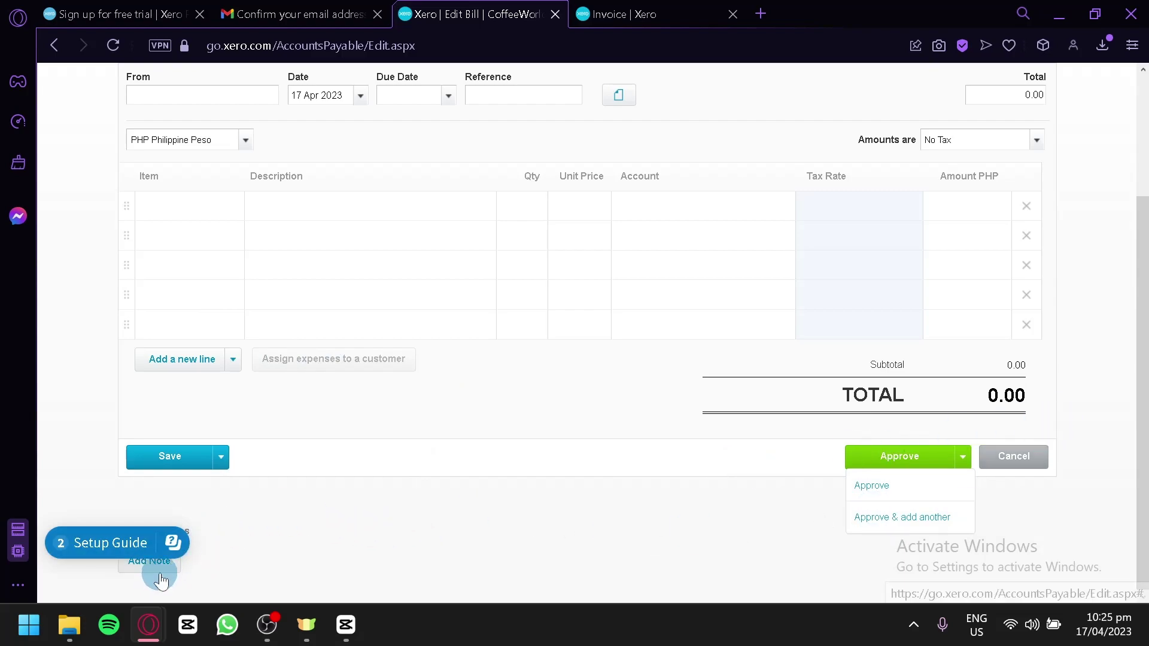
{"action": "left_click", "coordinate": [221, 458]}
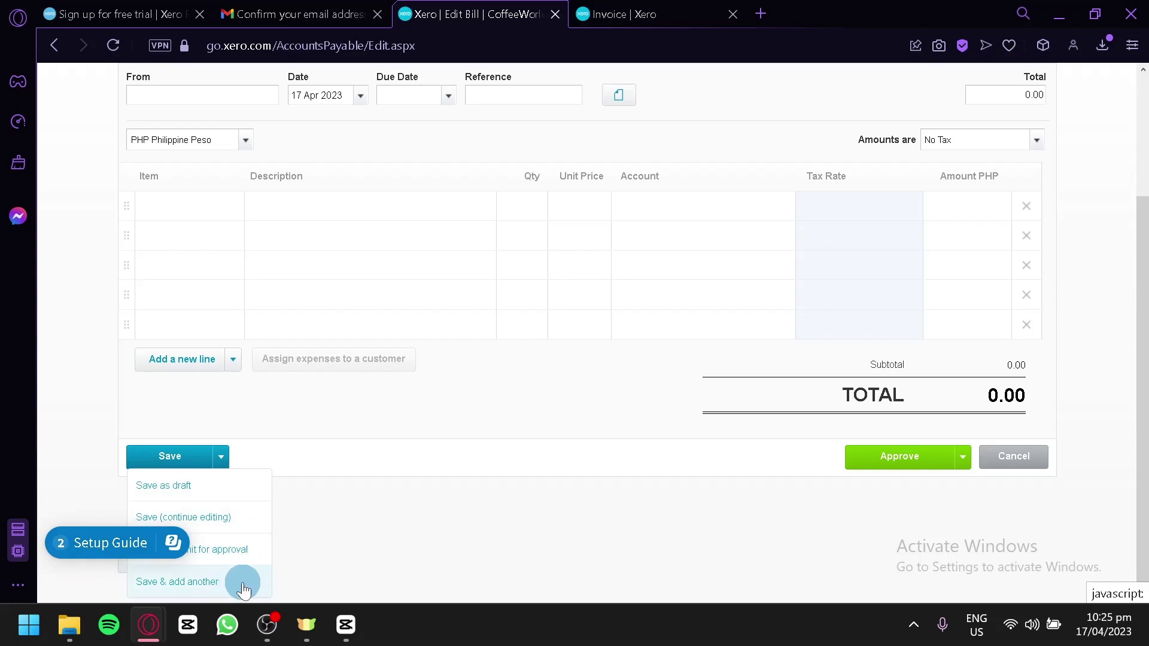
{"action": "left_click", "coordinate": [988, 458]}
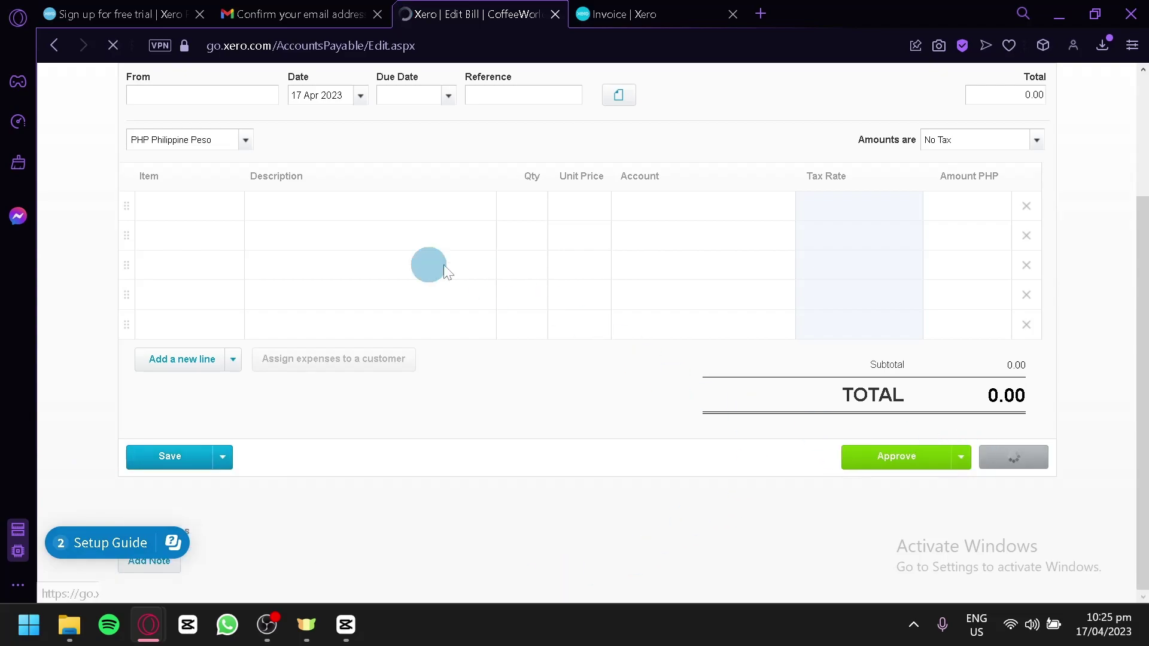
Switch to the new invoice's browser tab and dismiss the invoicing walkthrough at its Contacts tip
{"action": "left_click", "coordinate": [642, 13]}
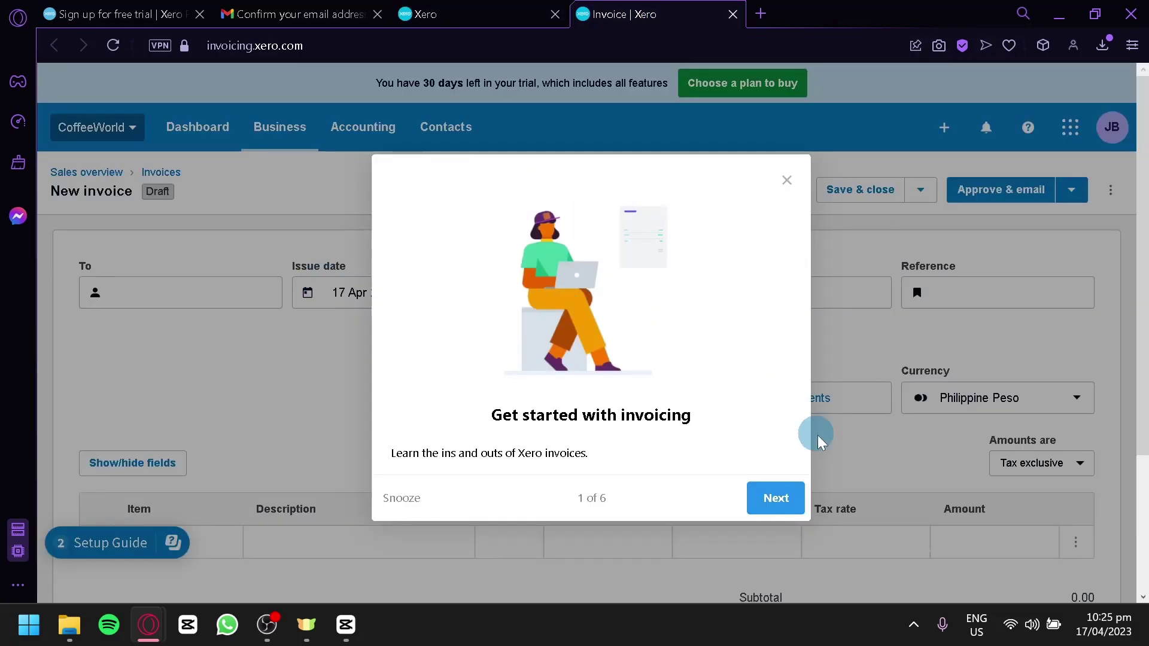
{"action": "left_click", "coordinate": [776, 499]}
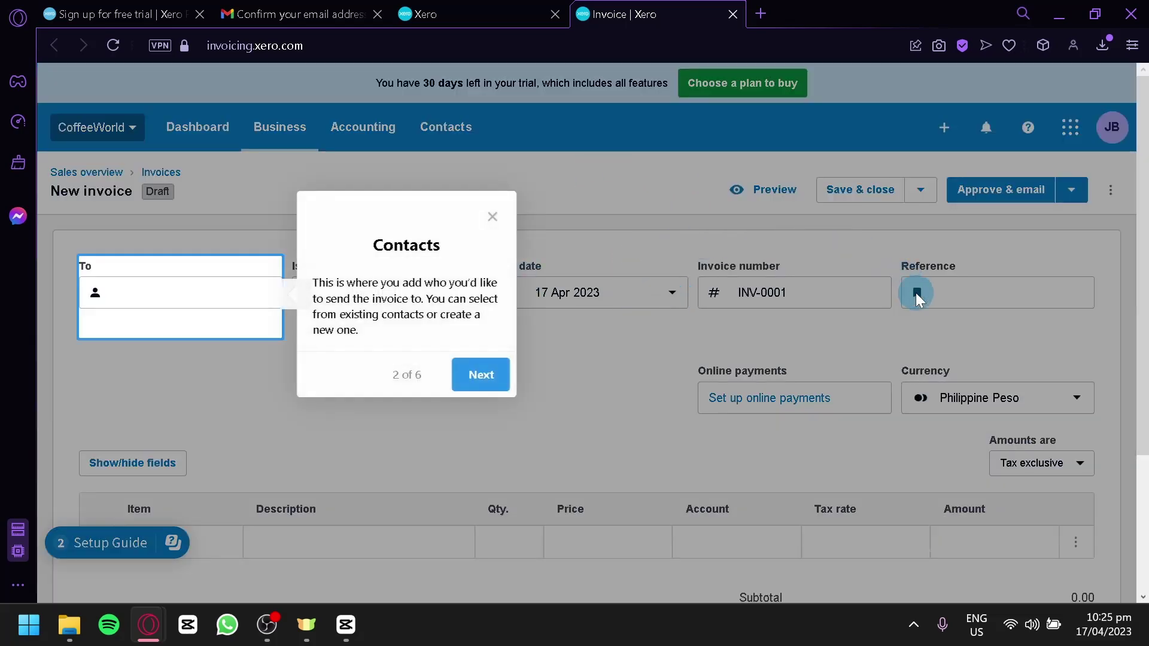
{"action": "left_click", "coordinate": [493, 217]}
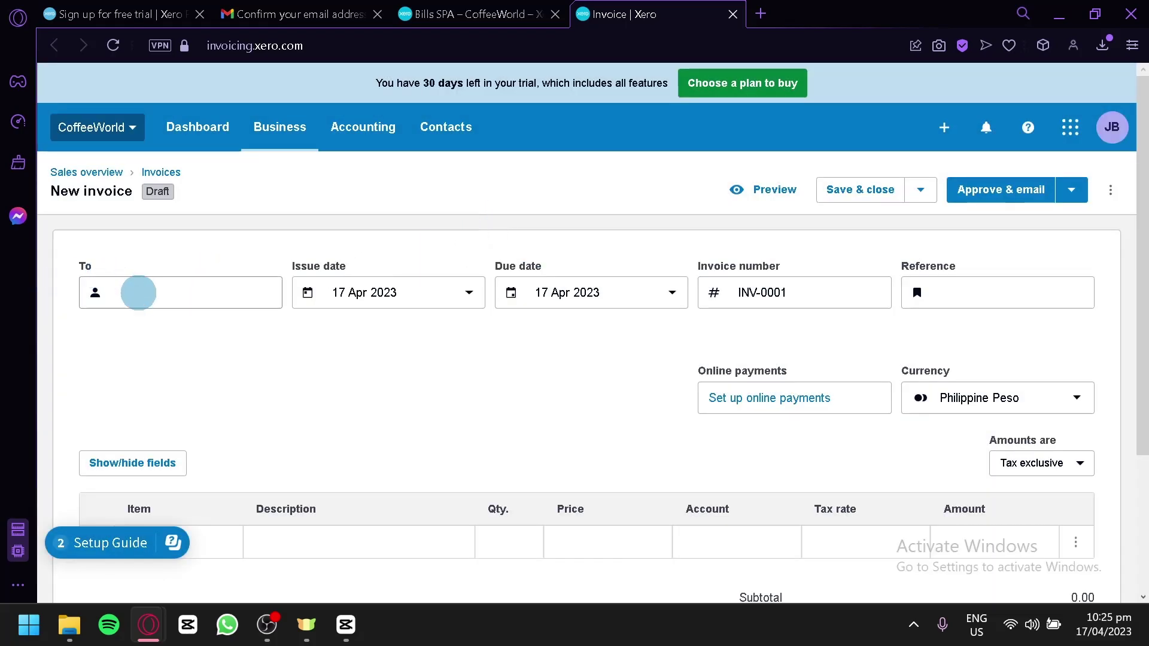
Look over the new invoice's recipient and reference fields, line items and totals
{"action": "left_click", "coordinate": [159, 302]}
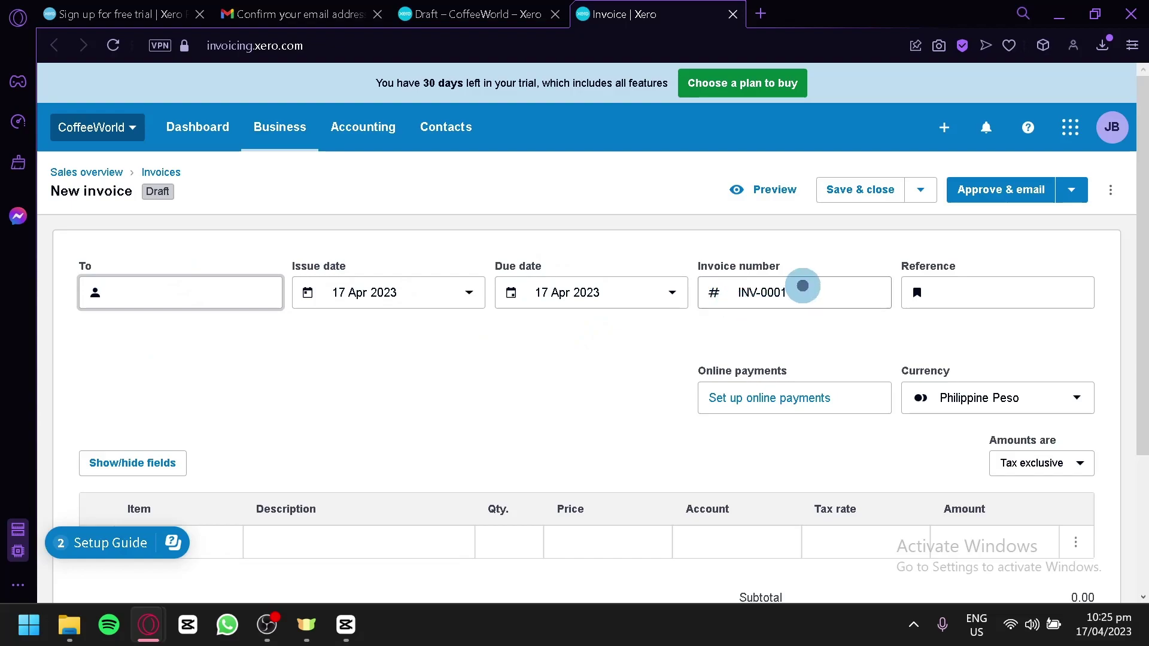
{"action": "left_click", "coordinate": [964, 293]}
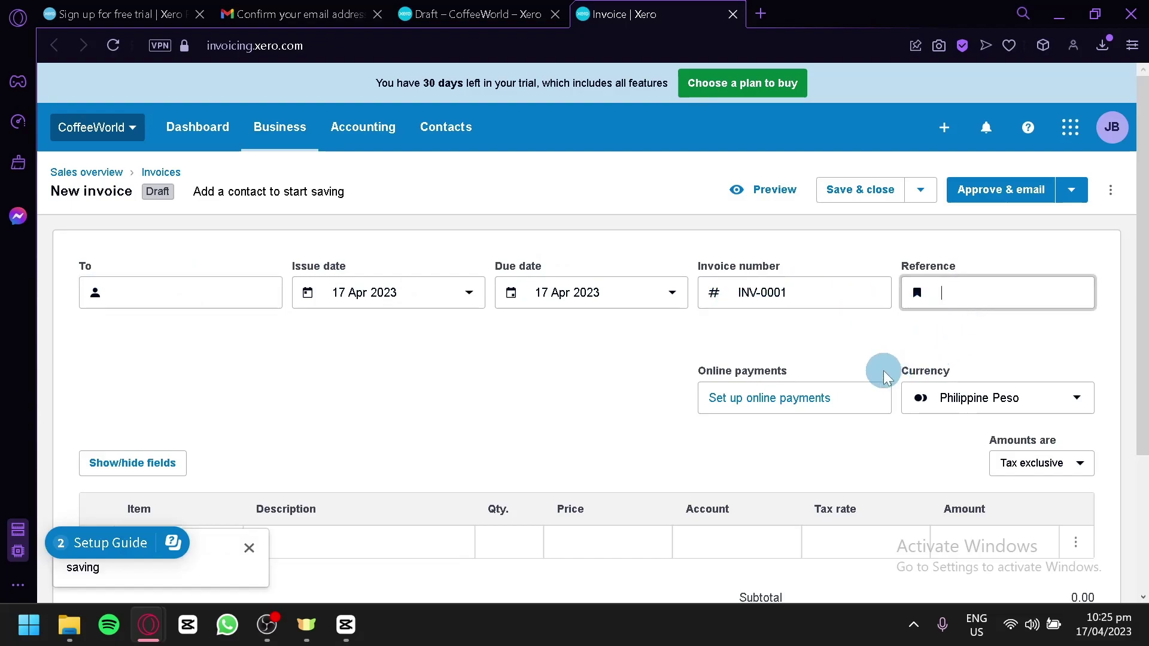
{"action": "scroll", "coordinate": [862, 359], "scroll_direction": "down", "scroll_amount": 3}
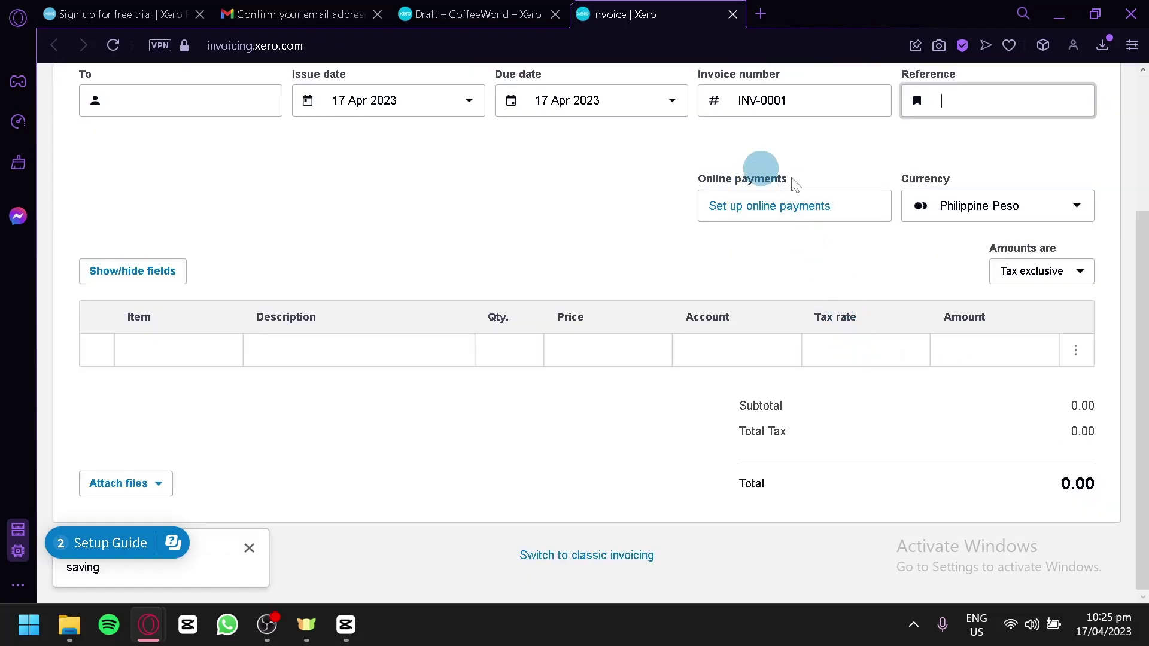
Search the new invoice's currency options for "usd" and close the list without choosing one
{"action": "left_click", "coordinate": [1059, 205]}
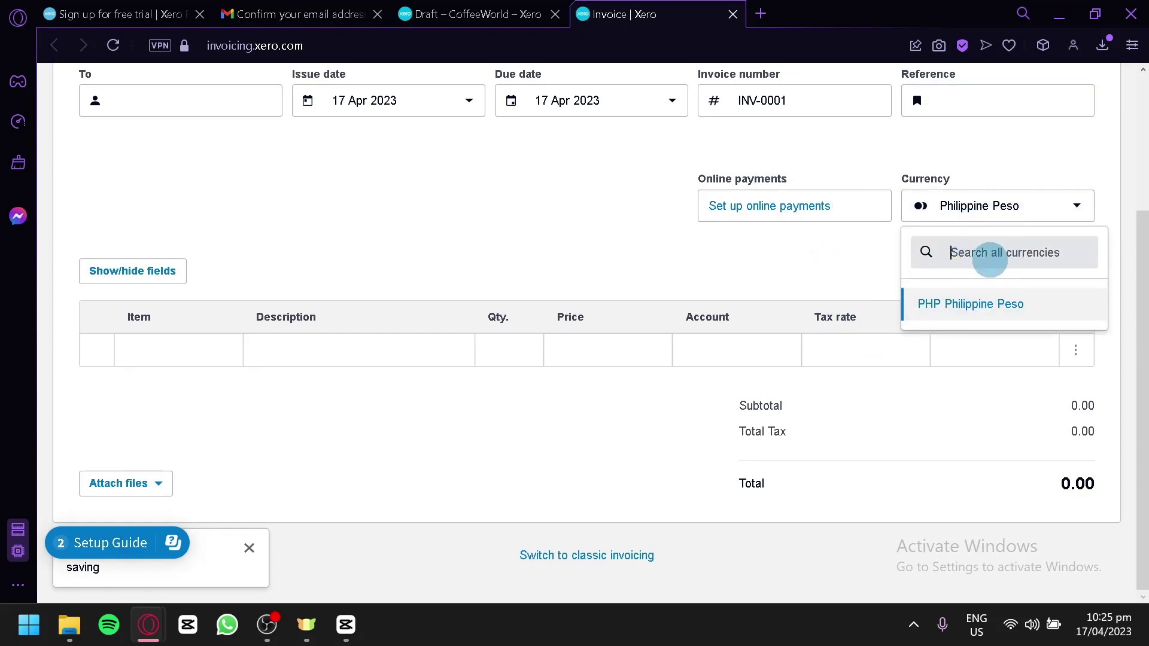
{"action": "type", "text": "usd"}
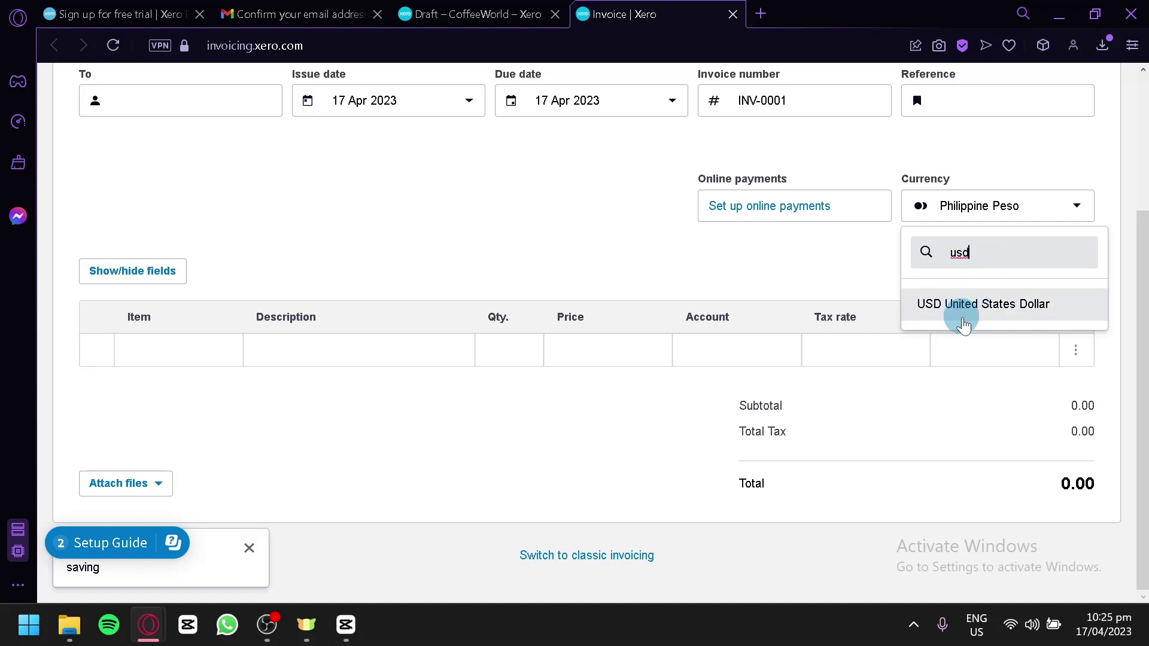
{"action": "left_click", "coordinate": [829, 269]}
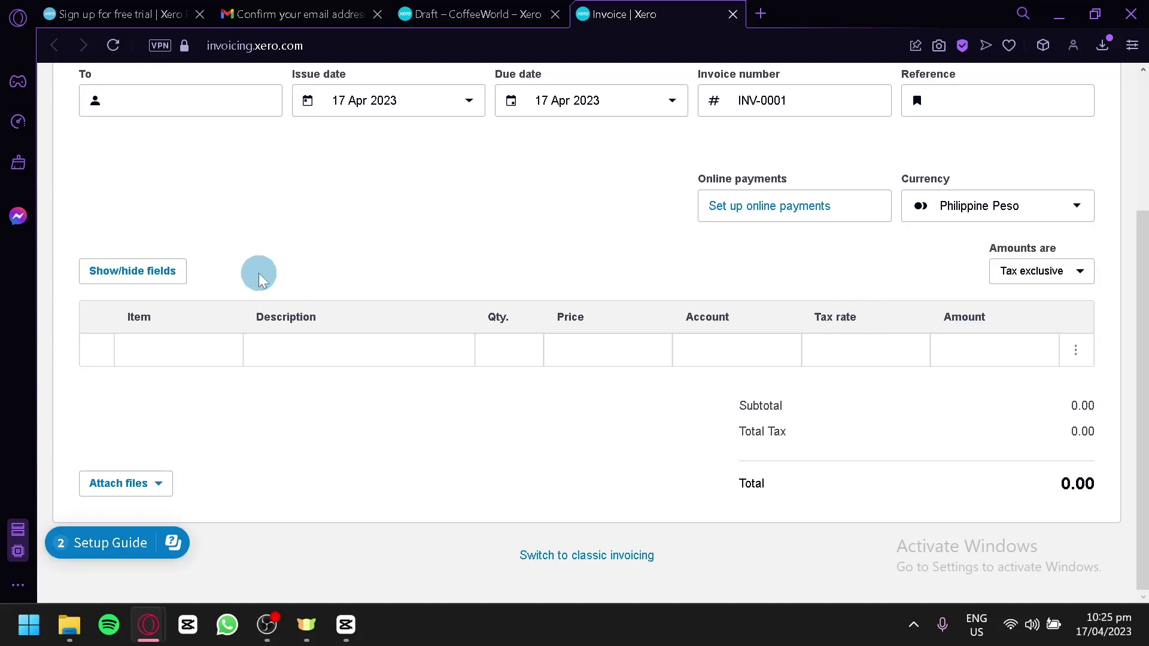
Look over the invoice's line-item fields for item, description, quantity, price and account
{"action": "left_click", "coordinate": [172, 352]}
{"action": "left_click", "coordinate": [342, 353]}
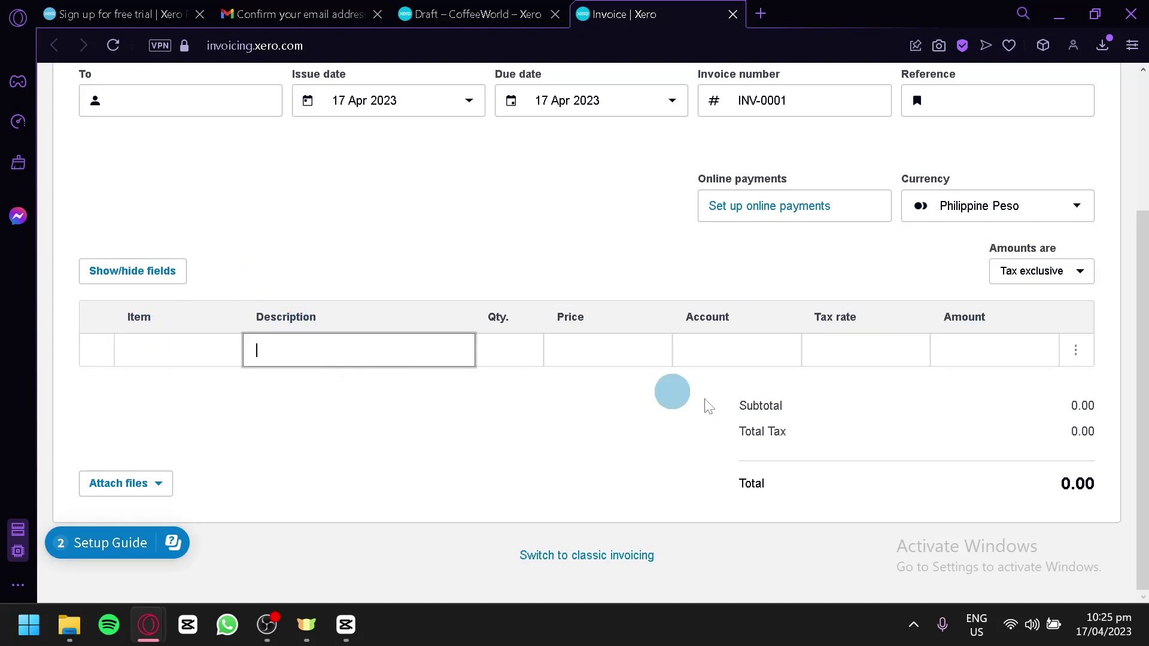
{"action": "left_click", "coordinate": [509, 352]}
{"action": "left_click", "coordinate": [581, 355]}
{"action": "left_click", "coordinate": [765, 351]}
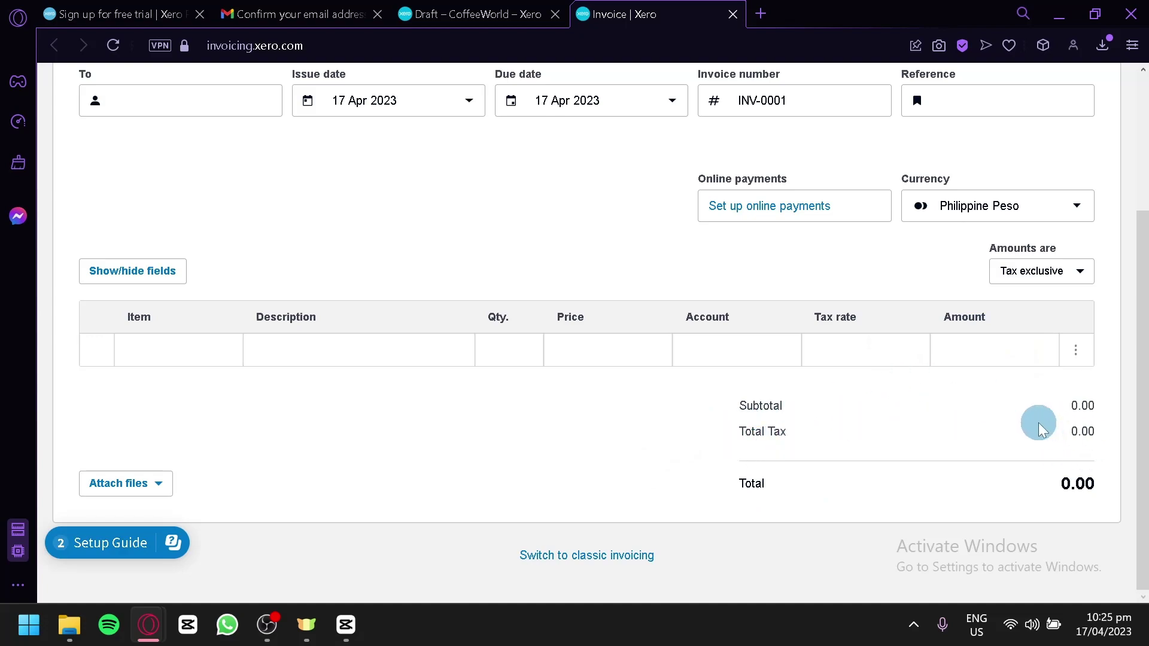
Review the invoice's file attachment options and its choices for saving and approving
{"action": "left_click", "coordinate": [155, 485]}
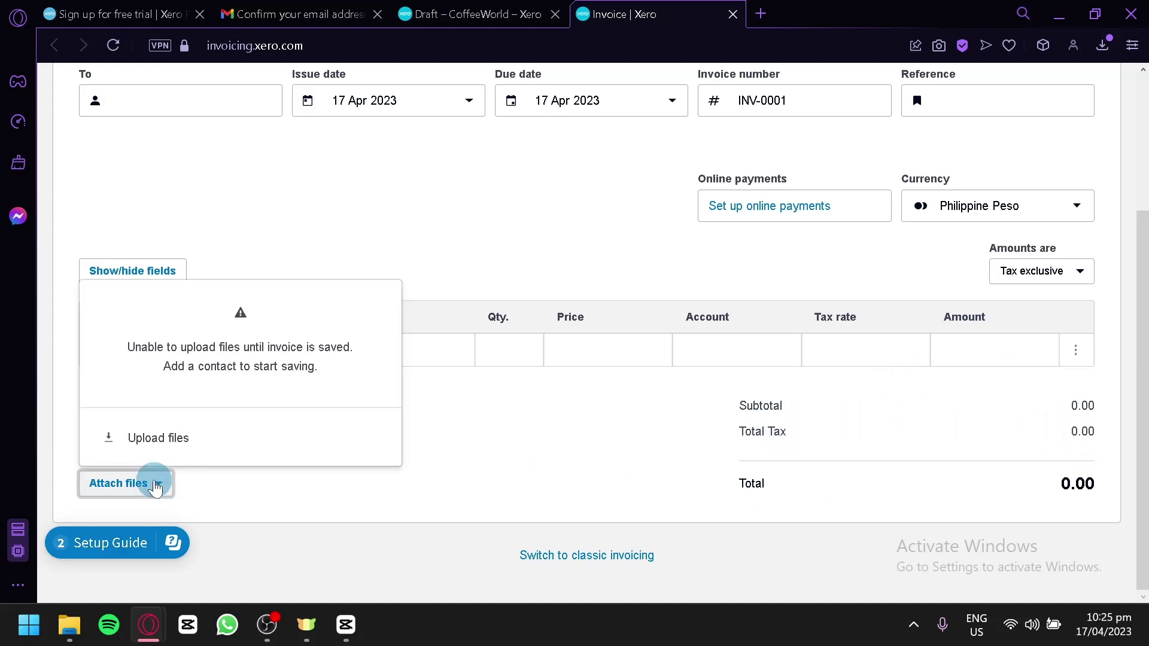
{"action": "left_click", "coordinate": [443, 416]}
{"action": "scroll", "coordinate": [584, 562], "scroll_direction": "up", "scroll_amount": 3}
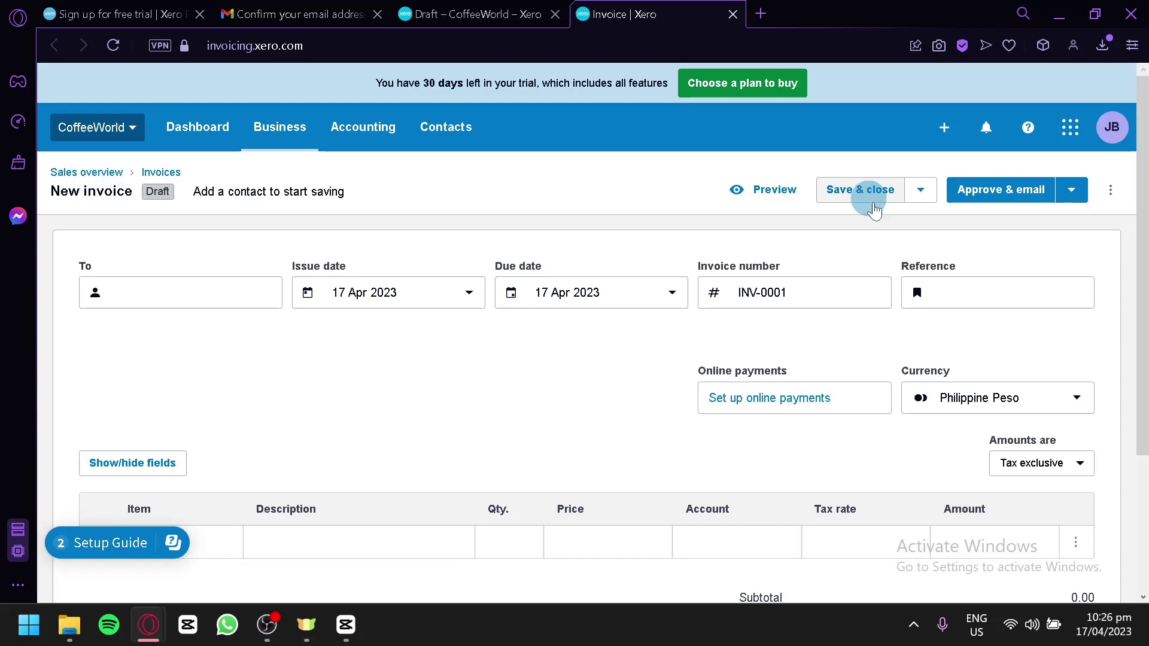
{"action": "left_click", "coordinate": [1071, 197]}
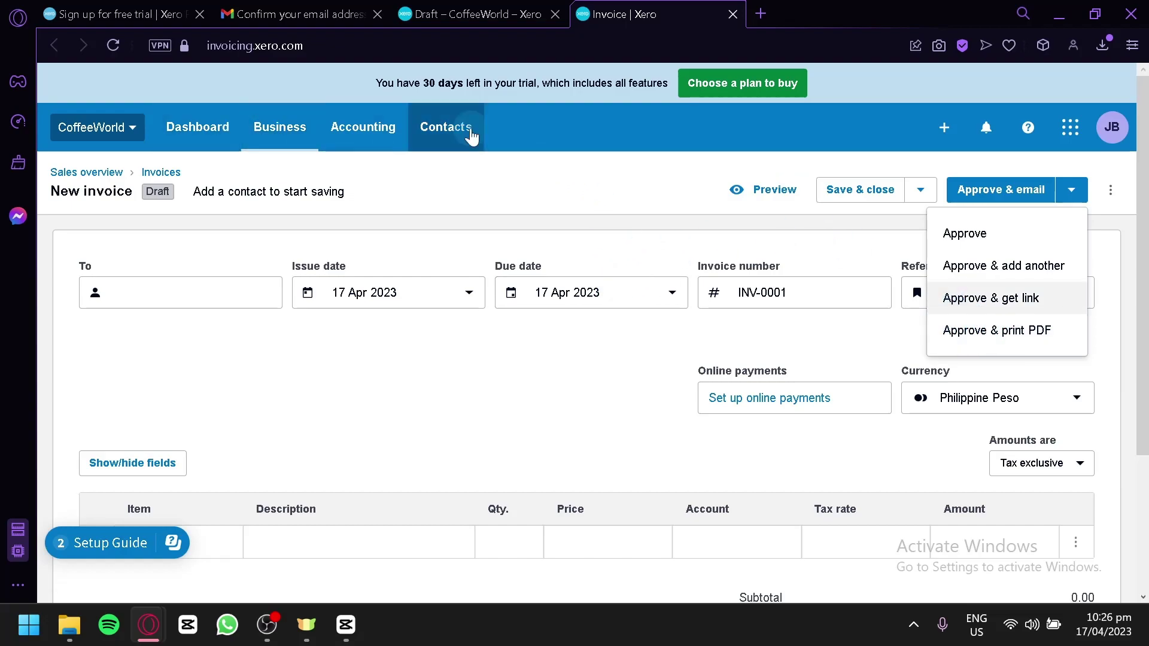
Switch to the bills browser tab, return to the CoffeeWorld dashboard and expand the details on tracking time and cost on jobs
{"action": "left_click", "coordinate": [453, 13]}
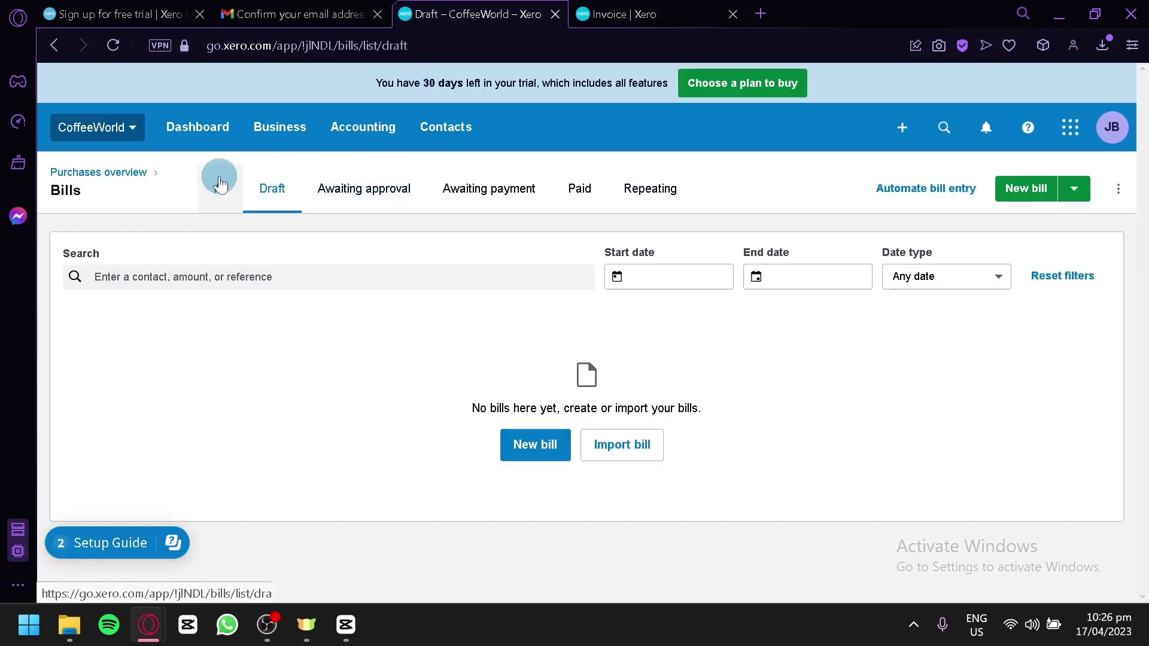
{"action": "left_click", "coordinate": [217, 126]}
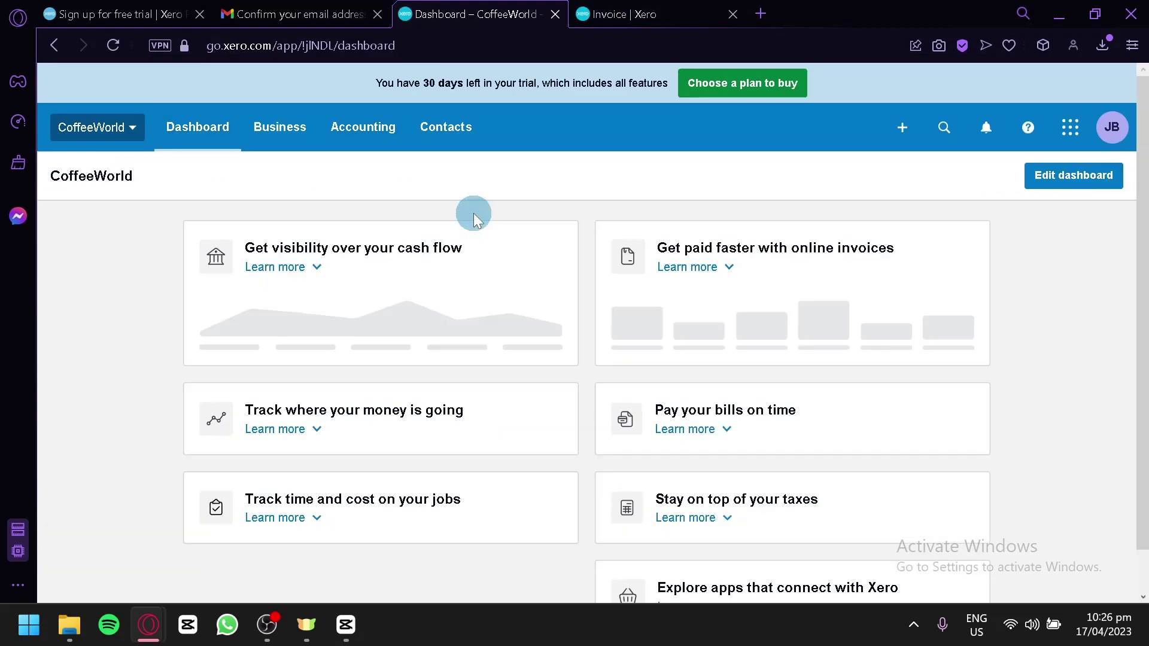
{"action": "scroll", "coordinate": [459, 377], "scroll_direction": "down", "scroll_amount": 1}
{"action": "left_click", "coordinate": [328, 453]}
{"action": "scroll", "coordinate": [331, 461], "scroll_direction": "down", "scroll_amount": 2}
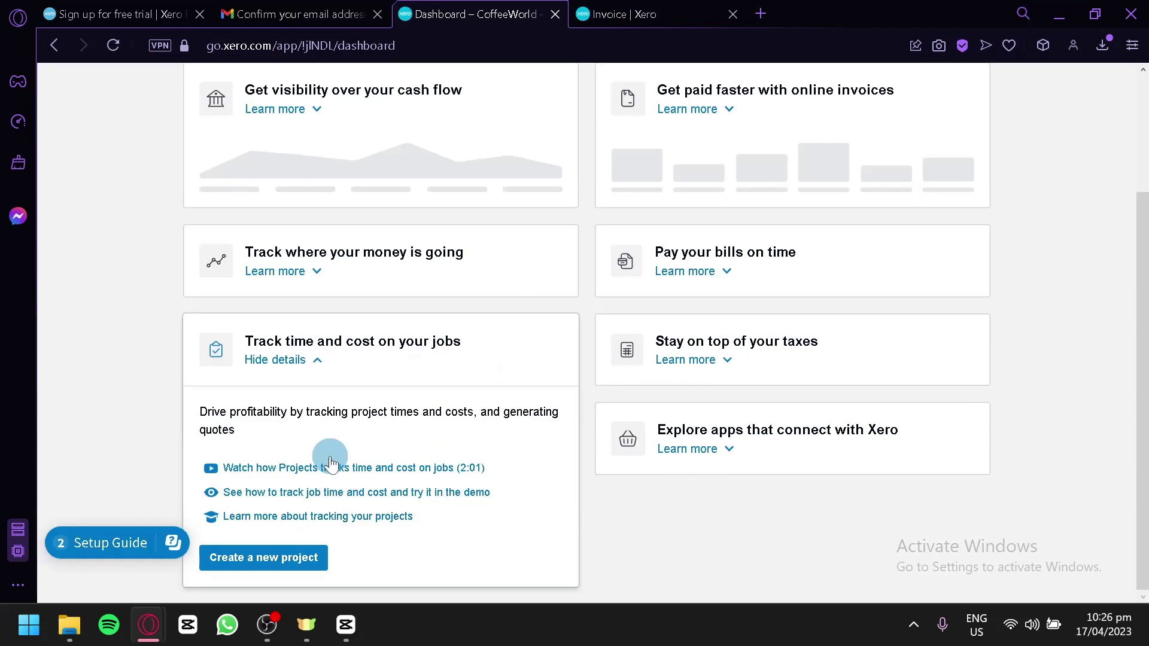
Go to project creation from the dashboard card and get started with Xero Projects
{"action": "left_click", "coordinate": [291, 560]}
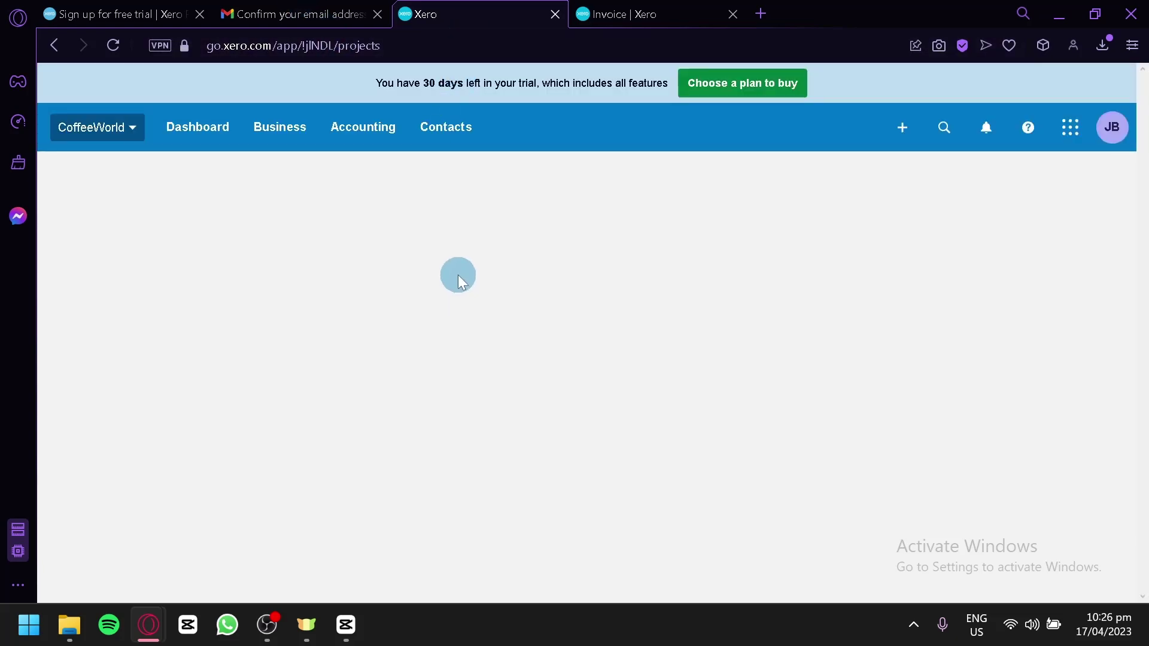
{"action": "scroll", "coordinate": [557, 314], "scroll_direction": "down", "scroll_amount": 2}
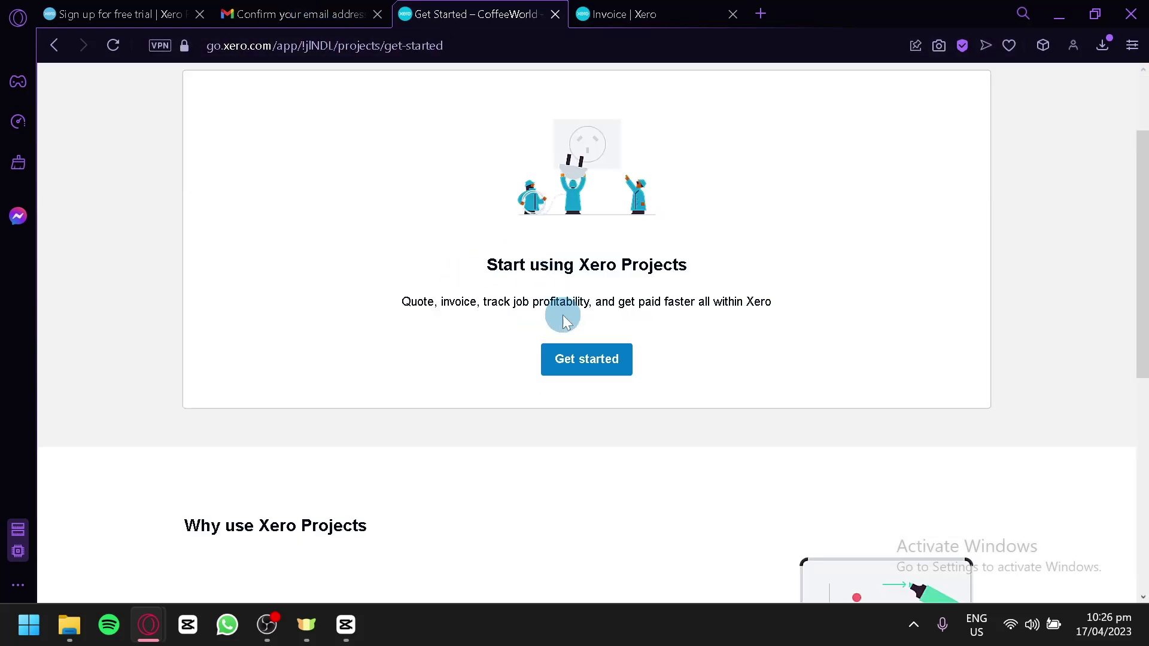
{"action": "scroll", "coordinate": [527, 344], "scroll_direction": "up", "scroll_amount": 2}
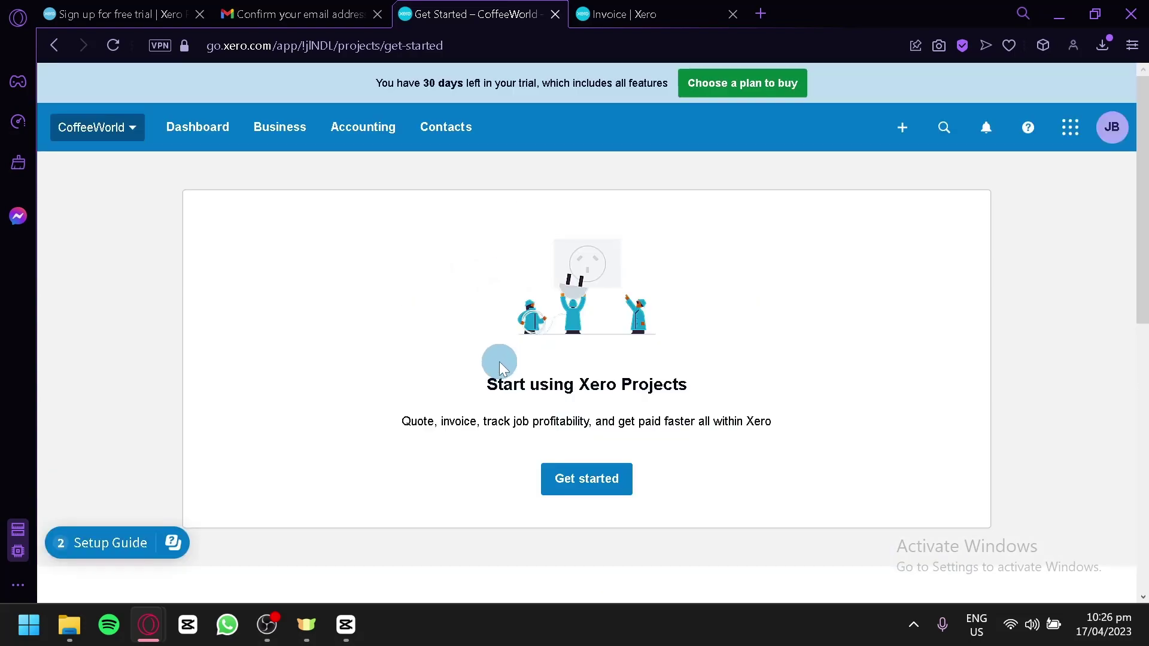
{"action": "left_click", "coordinate": [587, 488]}
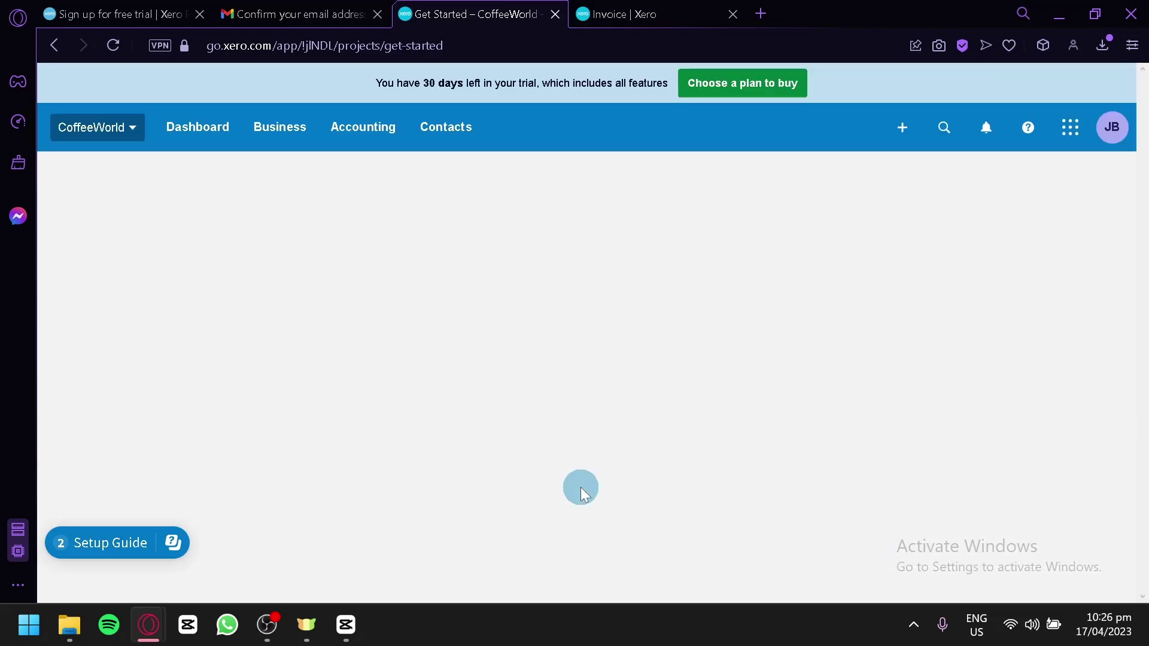
Look over the Projects page, including the user invitation, the in-progress list and the available project reports
{"action": "scroll", "coordinate": [581, 492], "scroll_direction": "down", "scroll_amount": 2}
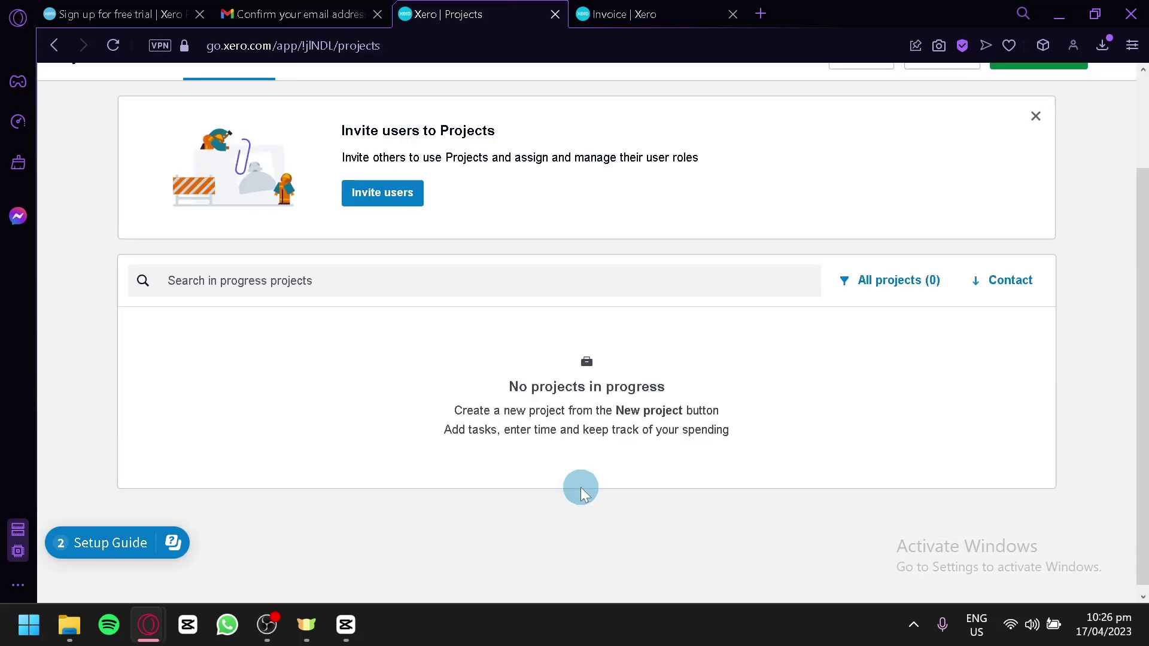
{"action": "scroll", "coordinate": [581, 488], "scroll_direction": "up", "scroll_amount": 2}
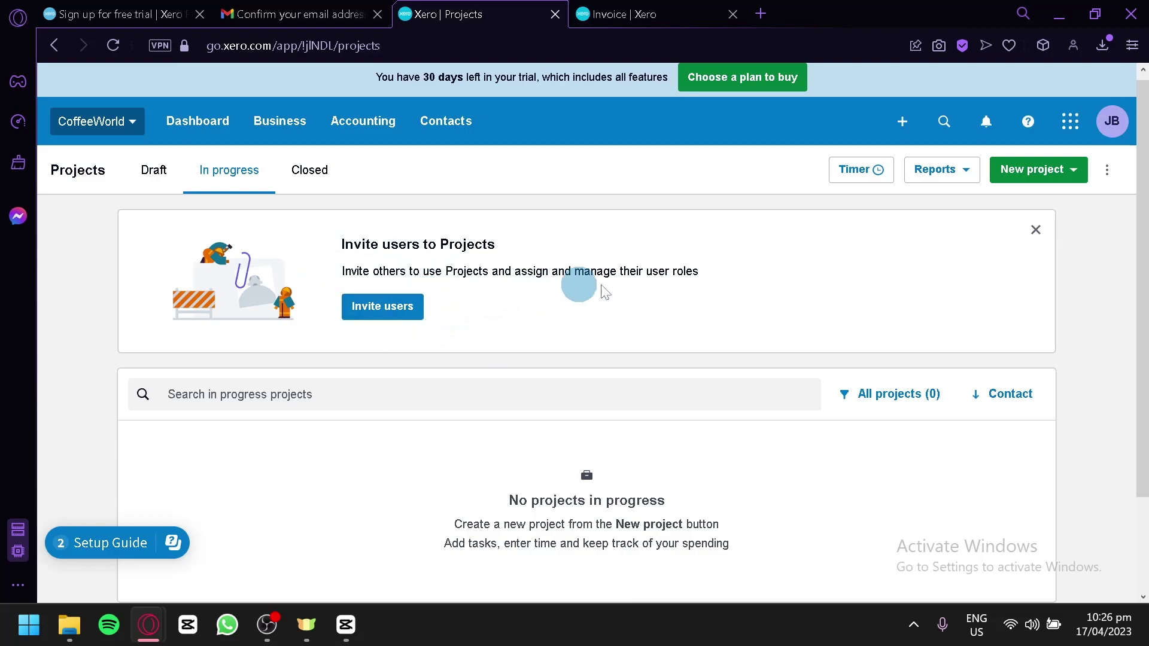
{"action": "scroll", "coordinate": [450, 308], "scroll_direction": "down", "scroll_amount": 2}
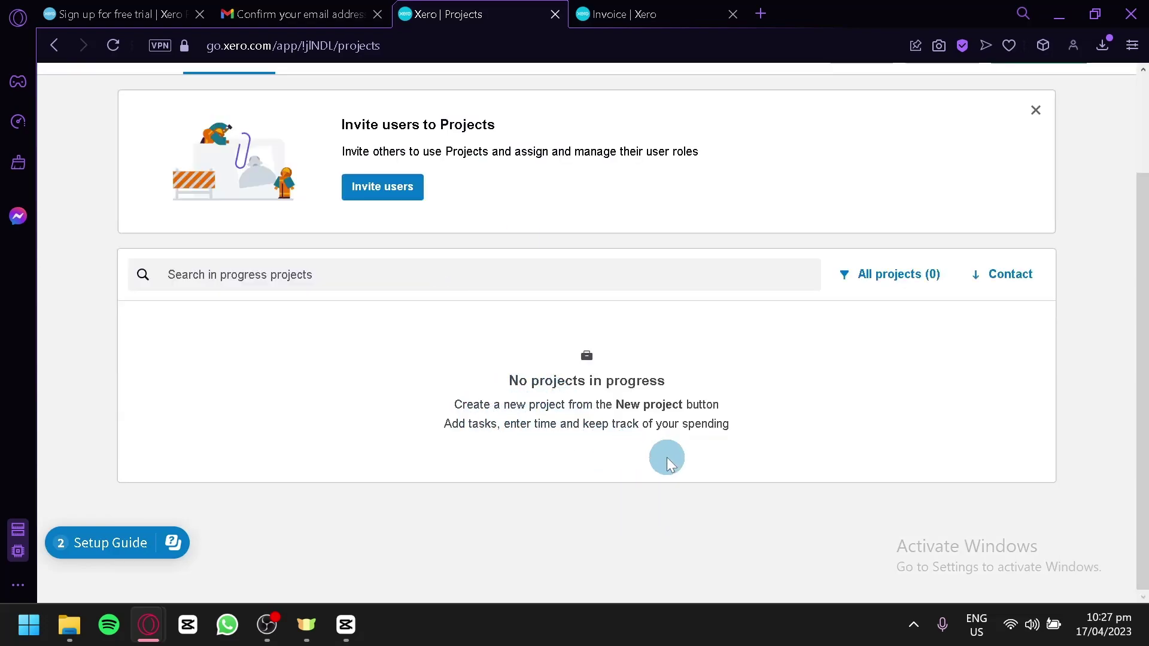
{"action": "scroll", "coordinate": [665, 461], "scroll_direction": "up", "scroll_amount": 1}
{"action": "scroll", "coordinate": [658, 437], "scroll_direction": "up", "scroll_amount": 2}
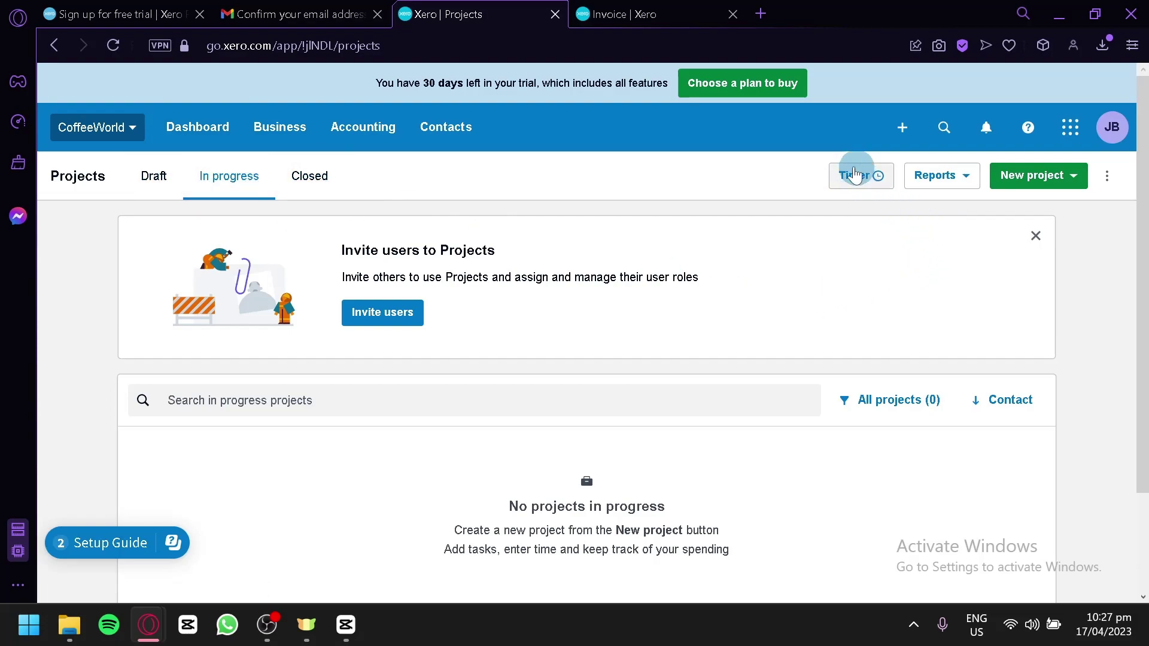
{"action": "left_click", "coordinate": [952, 178]}
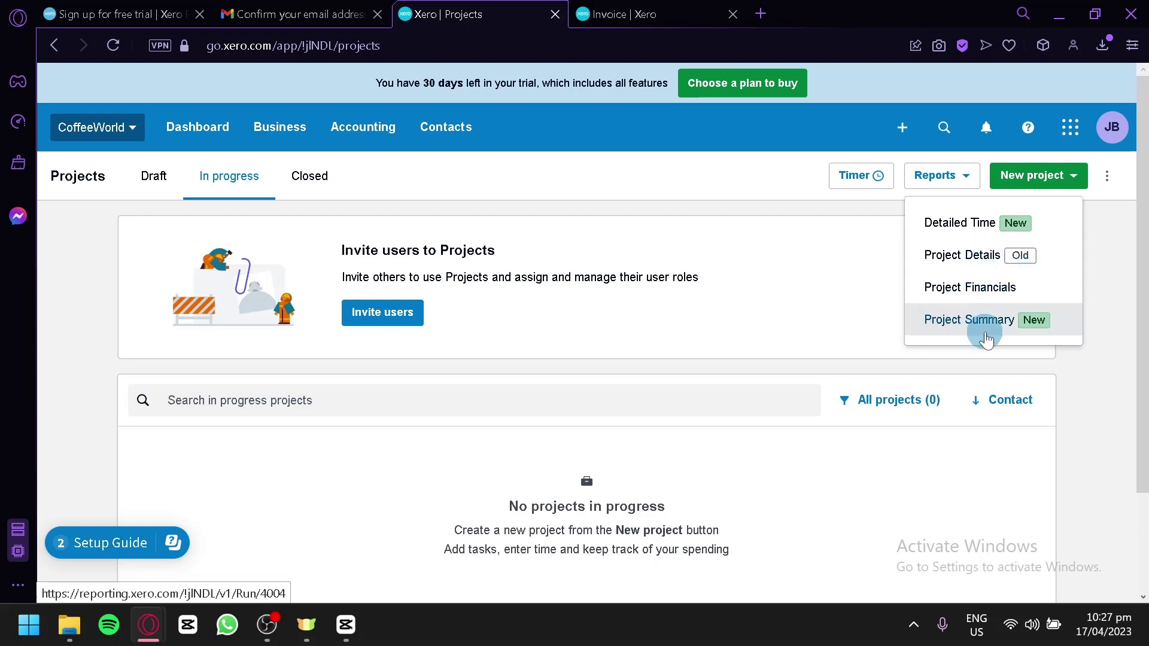
Start a new project with the In progress status
{"action": "left_click", "coordinate": [1074, 177]}
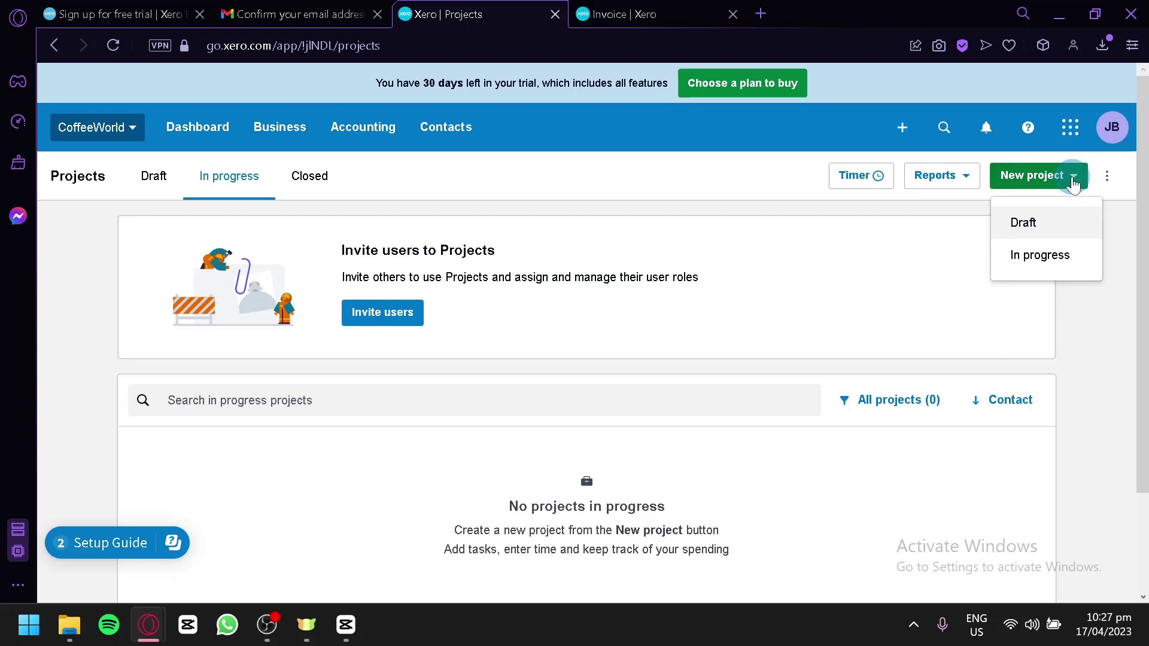
{"action": "left_click", "coordinate": [1035, 181]}
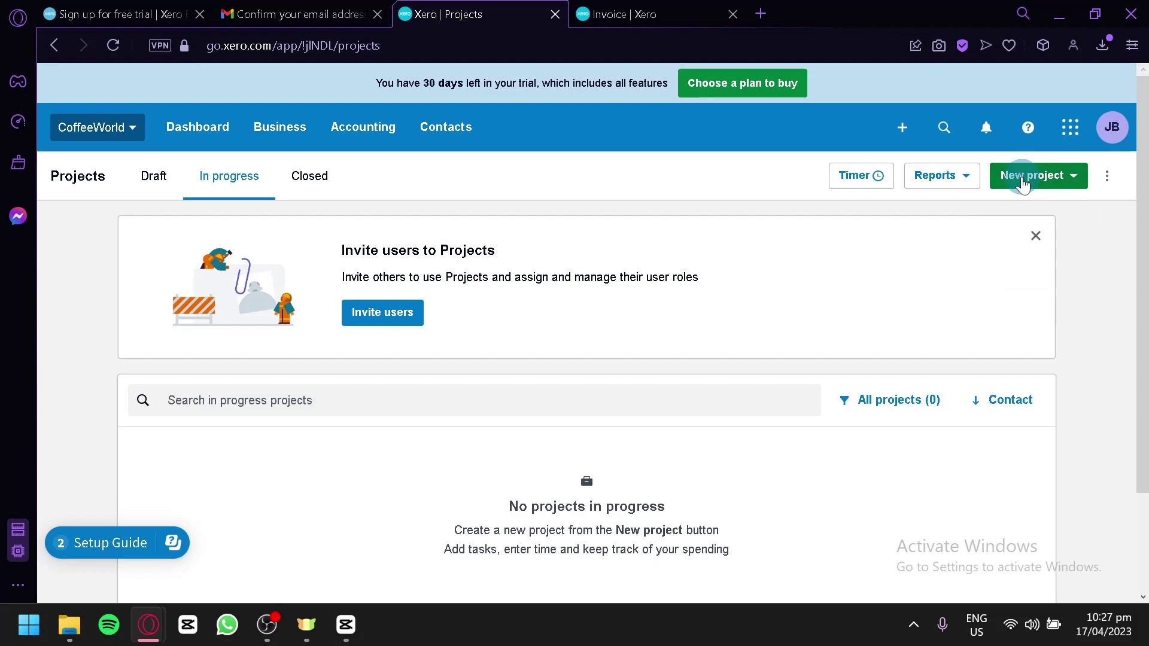
{"action": "left_click", "coordinate": [1023, 183]}
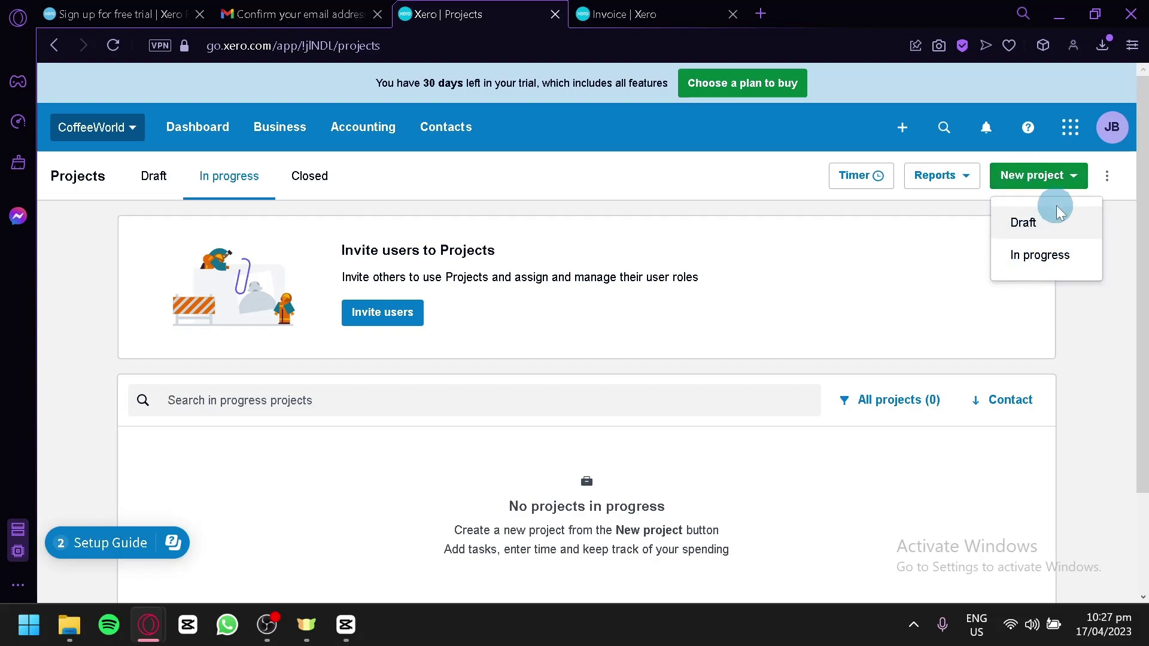
{"action": "left_click", "coordinate": [1031, 263]}
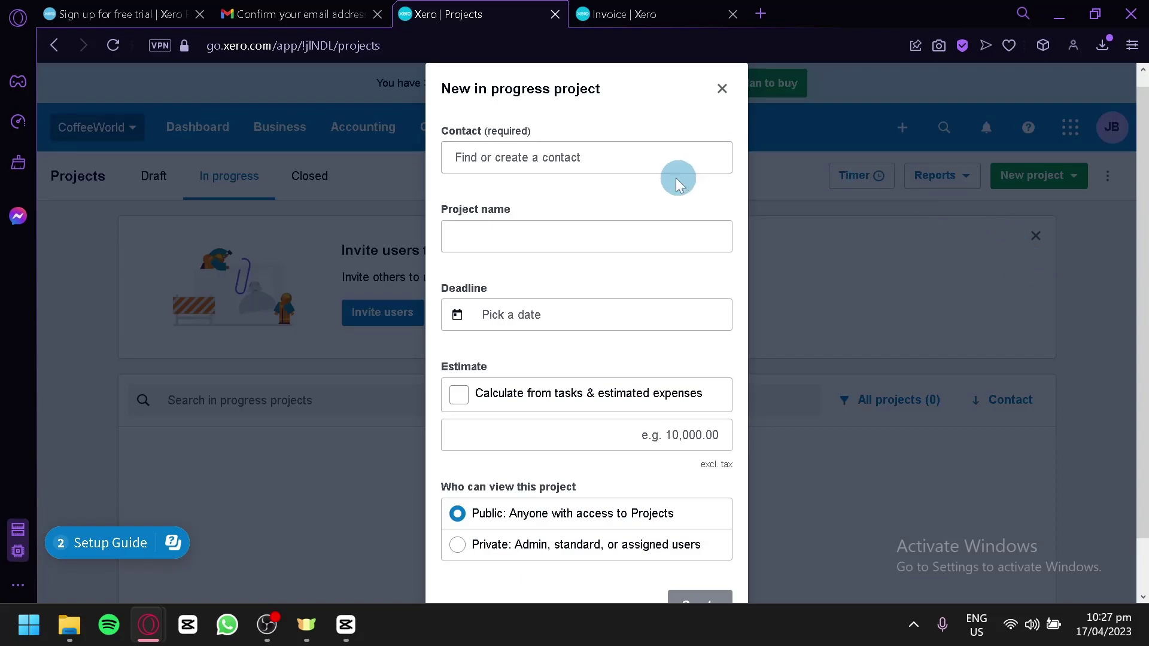
Look over the form for adding a new contact to the project and cancel it
{"action": "left_click", "coordinate": [662, 161]}
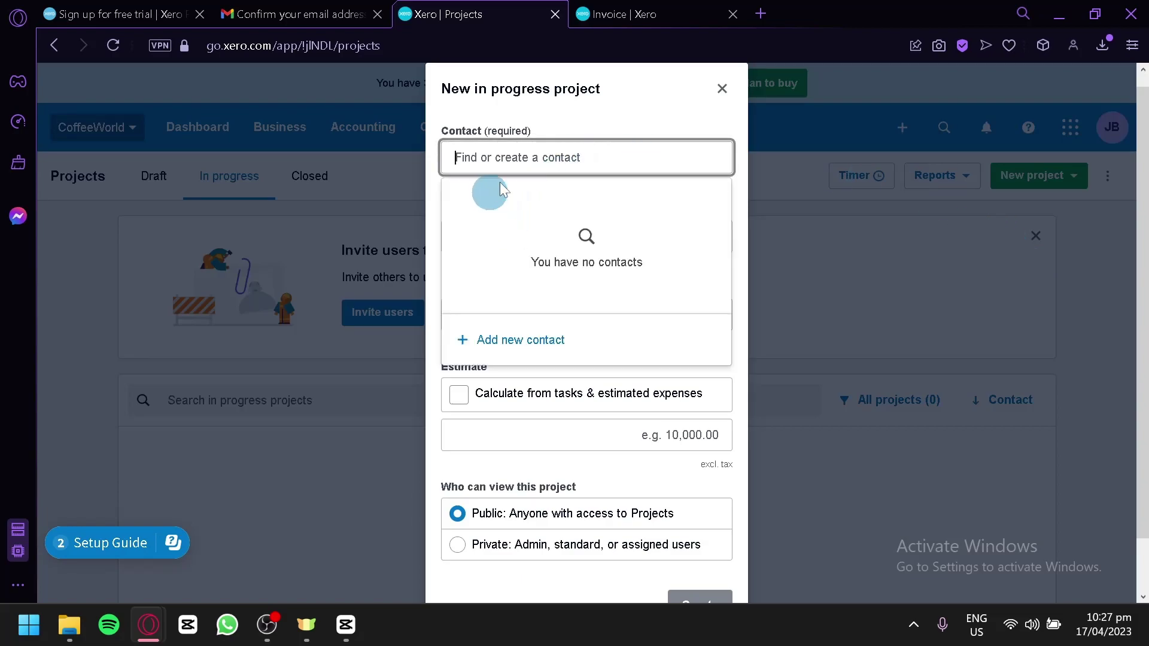
{"action": "left_click", "coordinate": [530, 345]}
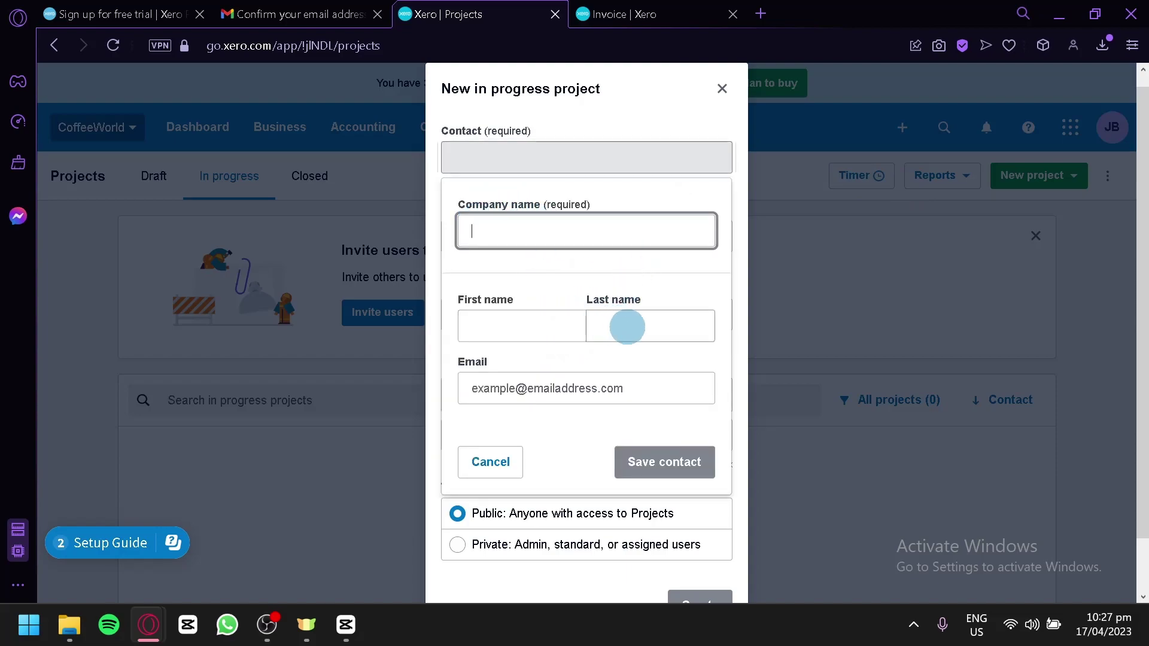
{"action": "left_click", "coordinate": [491, 462]}
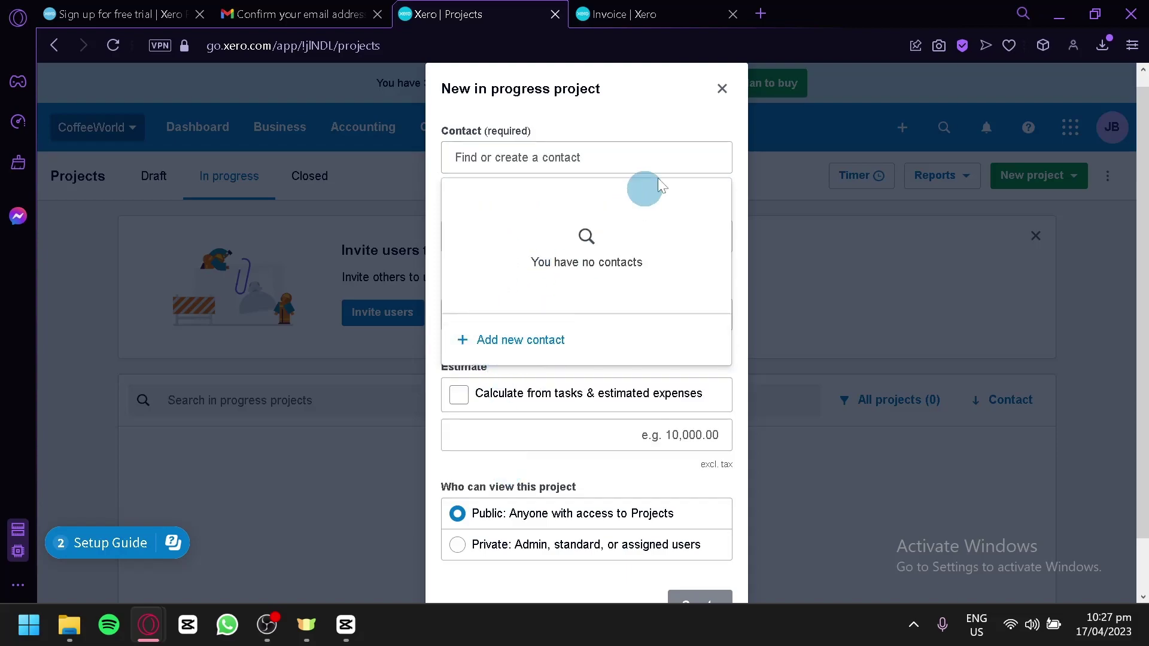
{"action": "left_click", "coordinate": [671, 136]}
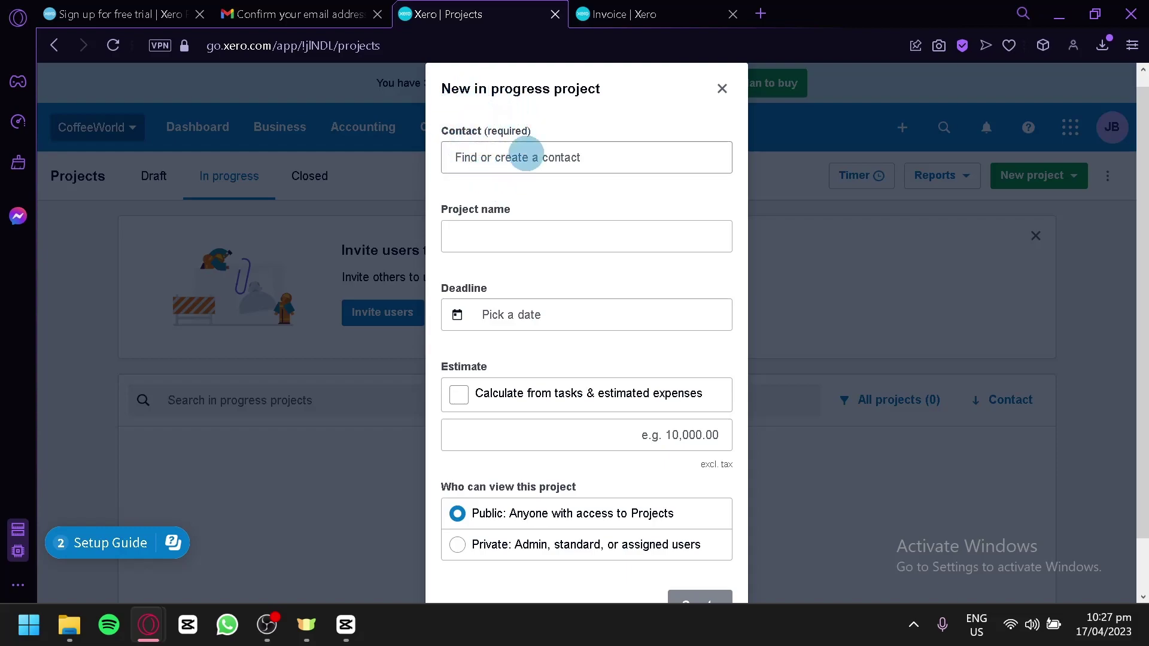
Check the project name and estimate fields, trying the option to calculate from tasks & estimated expenses and turning it back off
{"action": "left_click", "coordinate": [532, 239]}
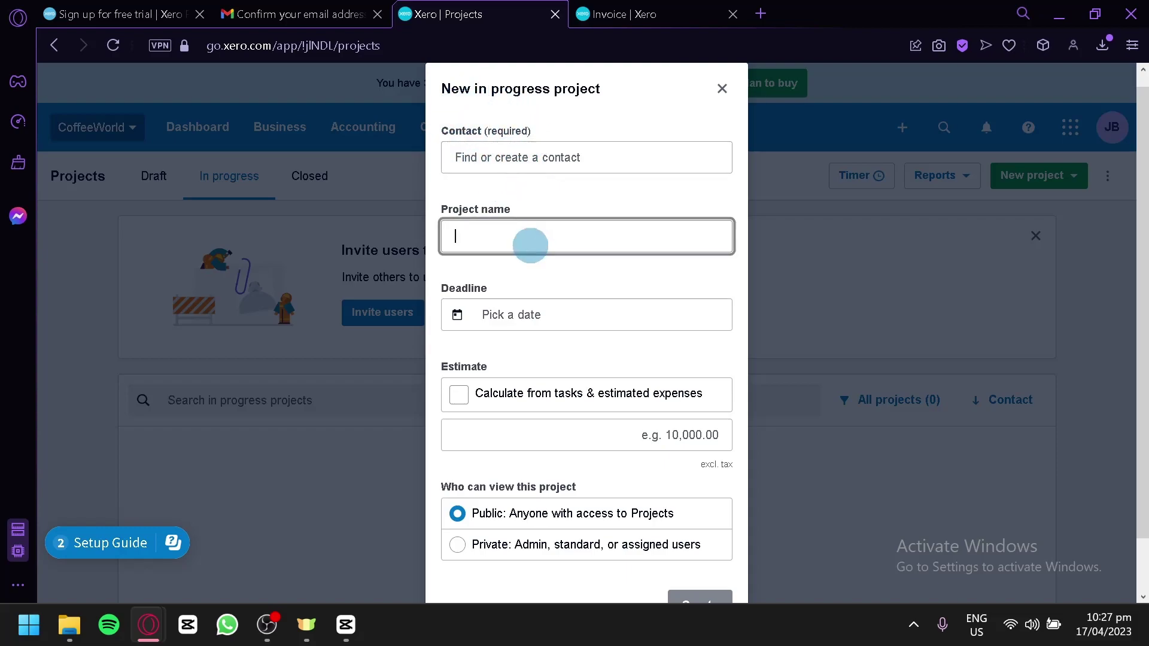
{"action": "scroll", "coordinate": [512, 312], "scroll_direction": "down", "scroll_amount": 1}
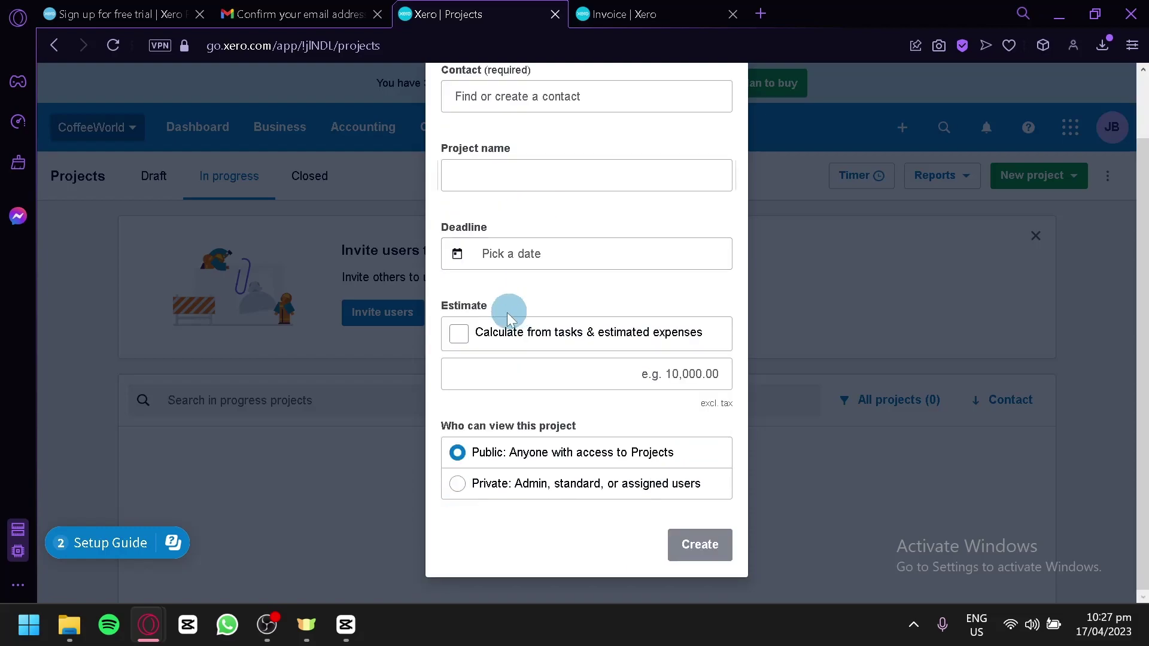
{"action": "left_click", "coordinate": [459, 336]}
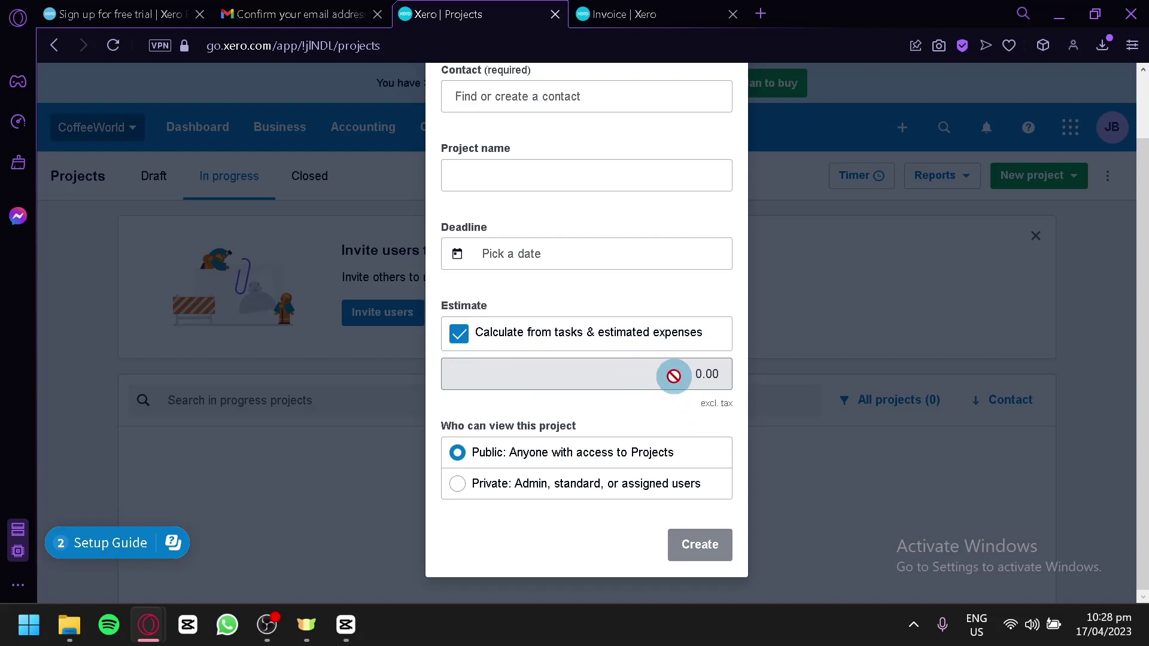
{"action": "left_click", "coordinate": [467, 342]}
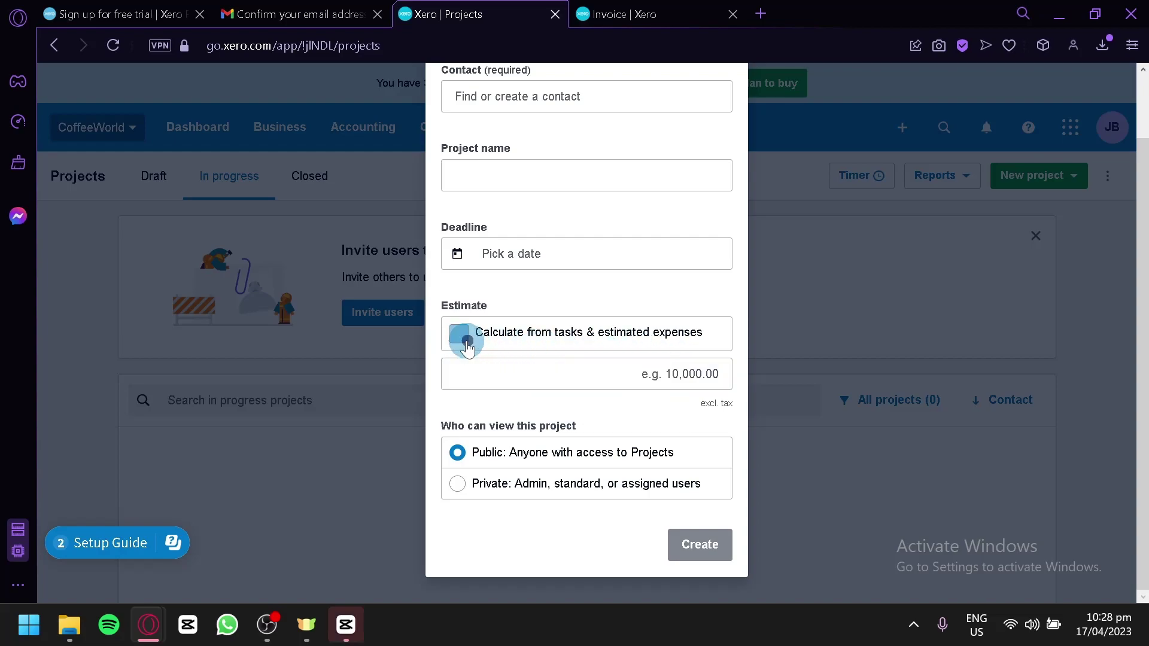
{"action": "left_click", "coordinate": [685, 374]}
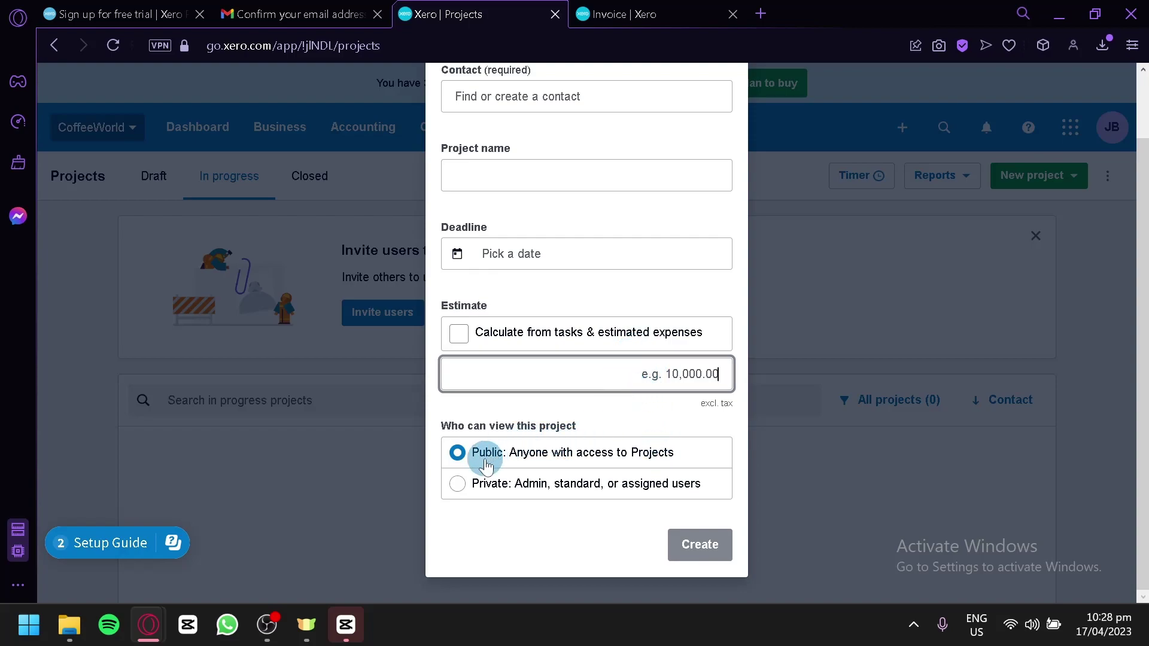
Try the Private visibility option for the project and set it back to Public
{"action": "left_click", "coordinate": [457, 482]}
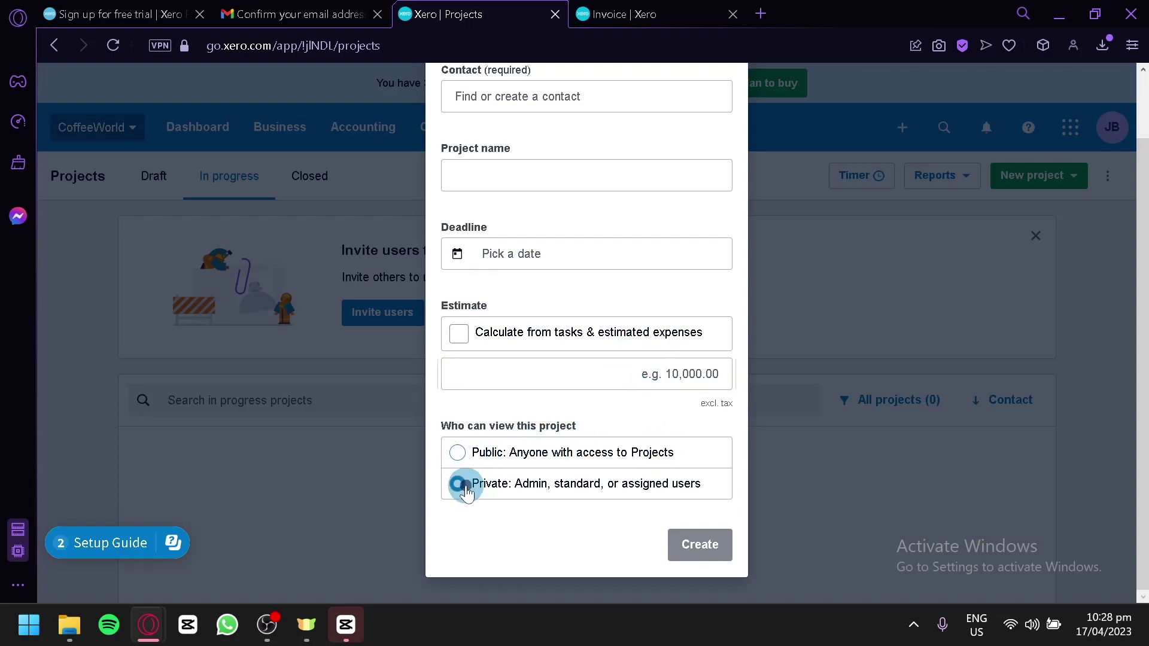
{"action": "left_click", "coordinate": [457, 453]}
{"action": "scroll", "coordinate": [710, 438], "scroll_direction": "up", "scroll_amount": 2}
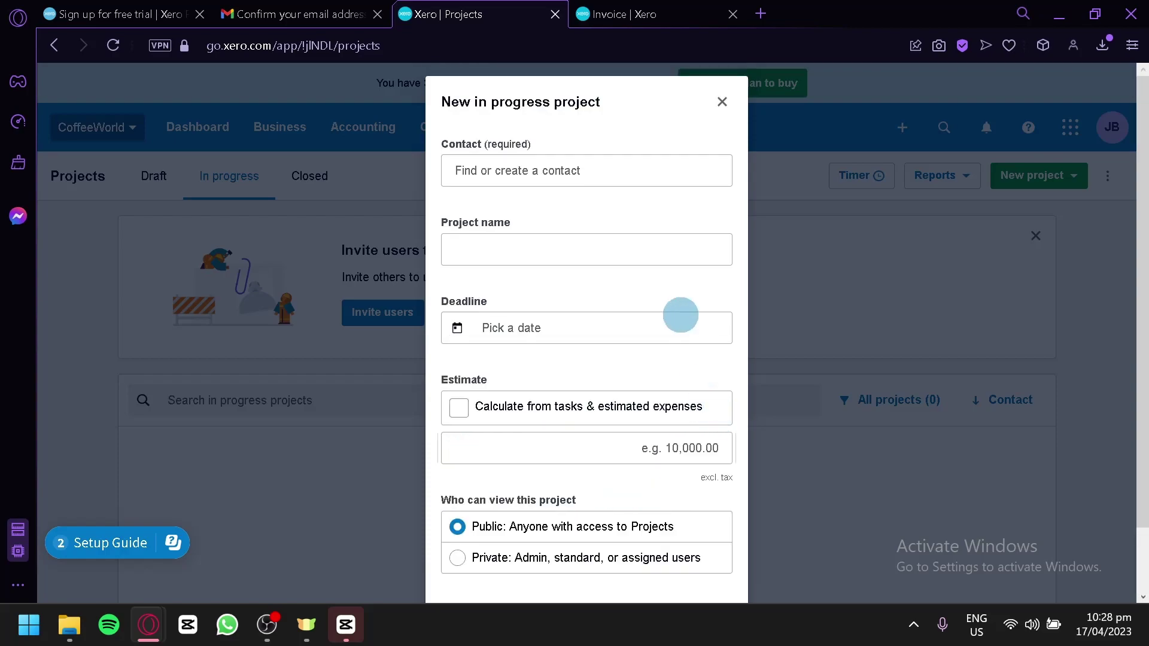
Look over the remaining fields of the new in progress project form and close it without creating a project
{"action": "scroll", "coordinate": [515, 234], "scroll_direction": "down", "scroll_amount": 2}
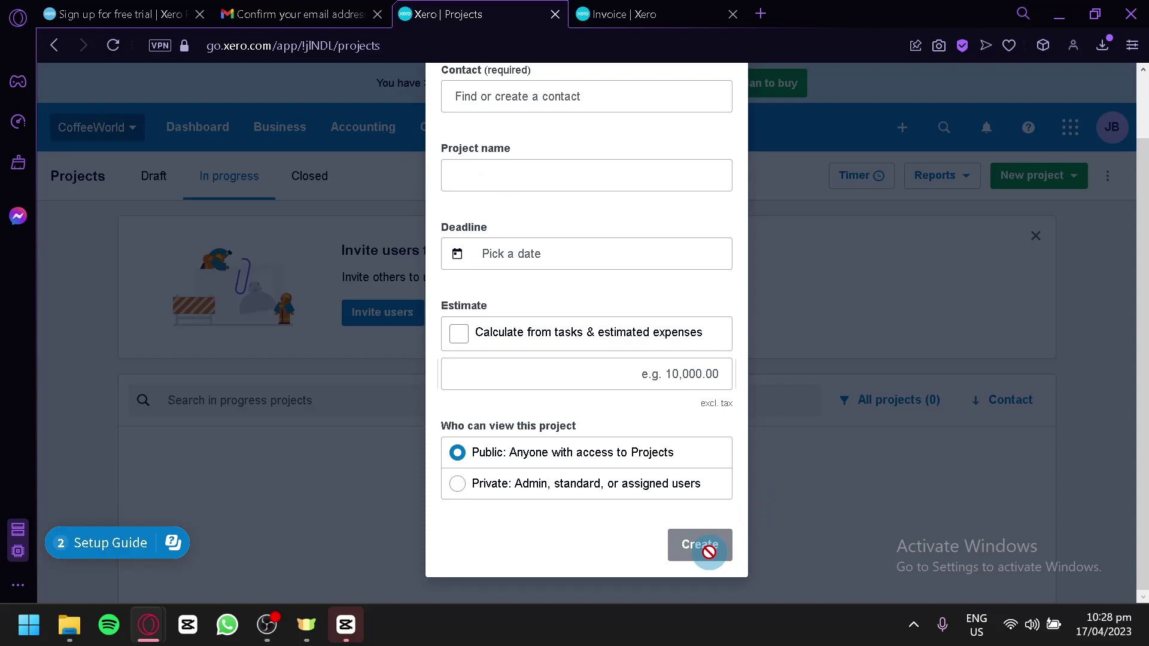
{"action": "scroll", "coordinate": [738, 120], "scroll_direction": "up", "scroll_amount": 2}
{"action": "left_click", "coordinate": [721, 100]}
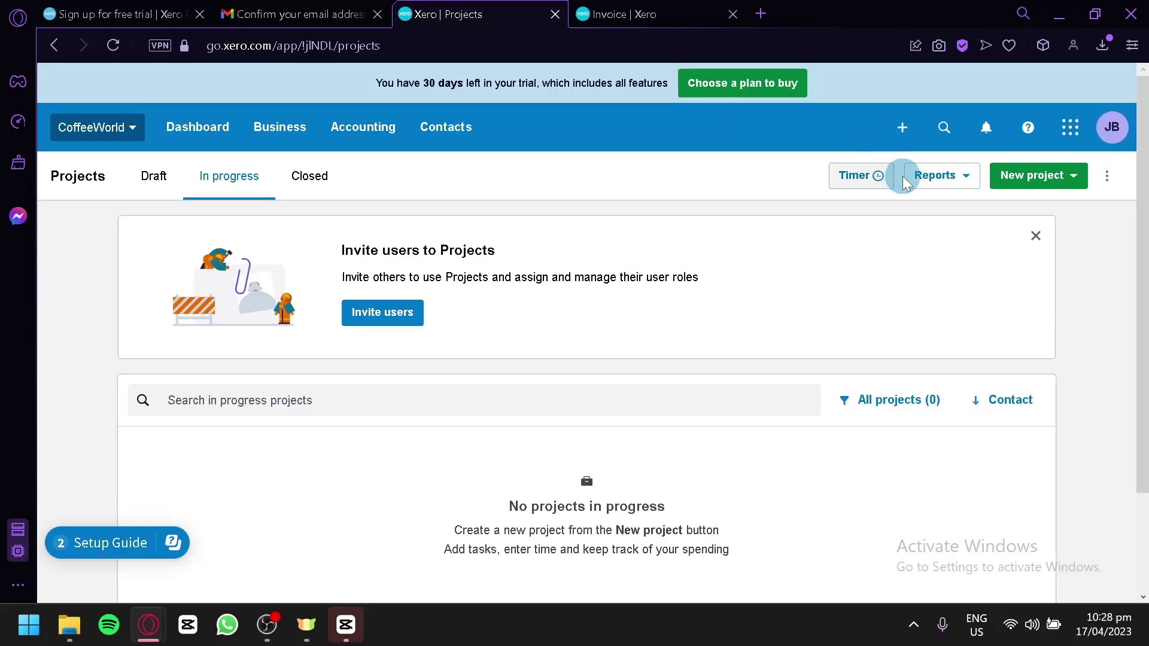
Examine the project timer with its project, task and description fields, and dismiss it
{"action": "left_click", "coordinate": [884, 175]}
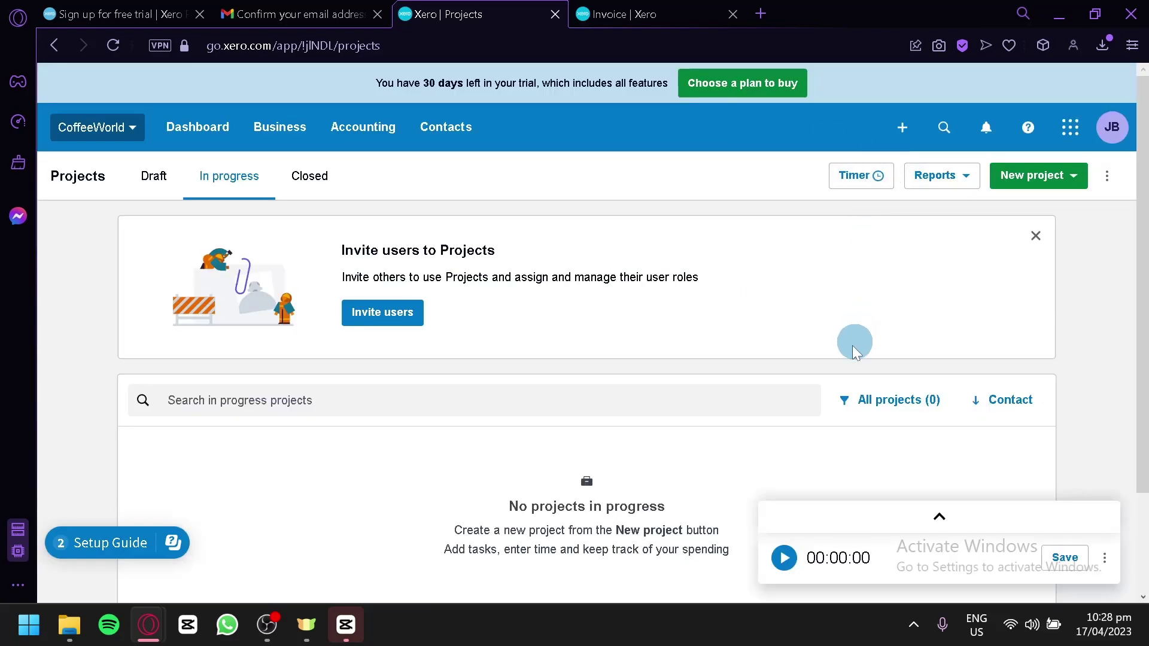
{"action": "scroll", "coordinate": [852, 346], "scroll_direction": "down", "scroll_amount": 2}
{"action": "left_click", "coordinate": [948, 523]}
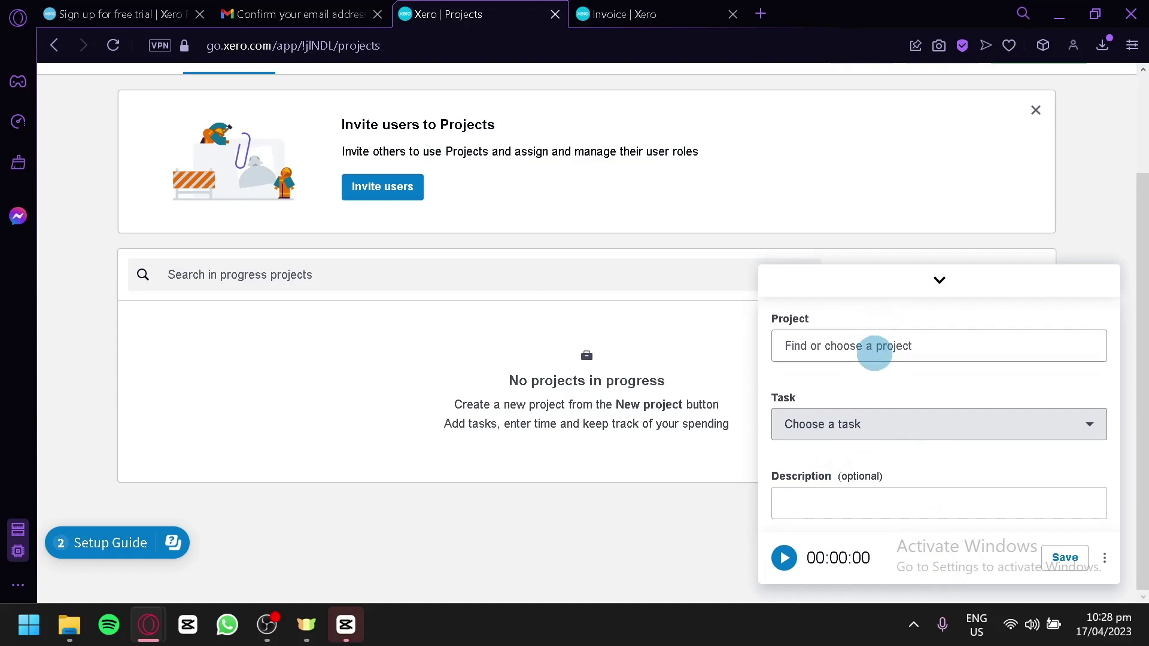
{"action": "left_click", "coordinate": [1107, 559]}
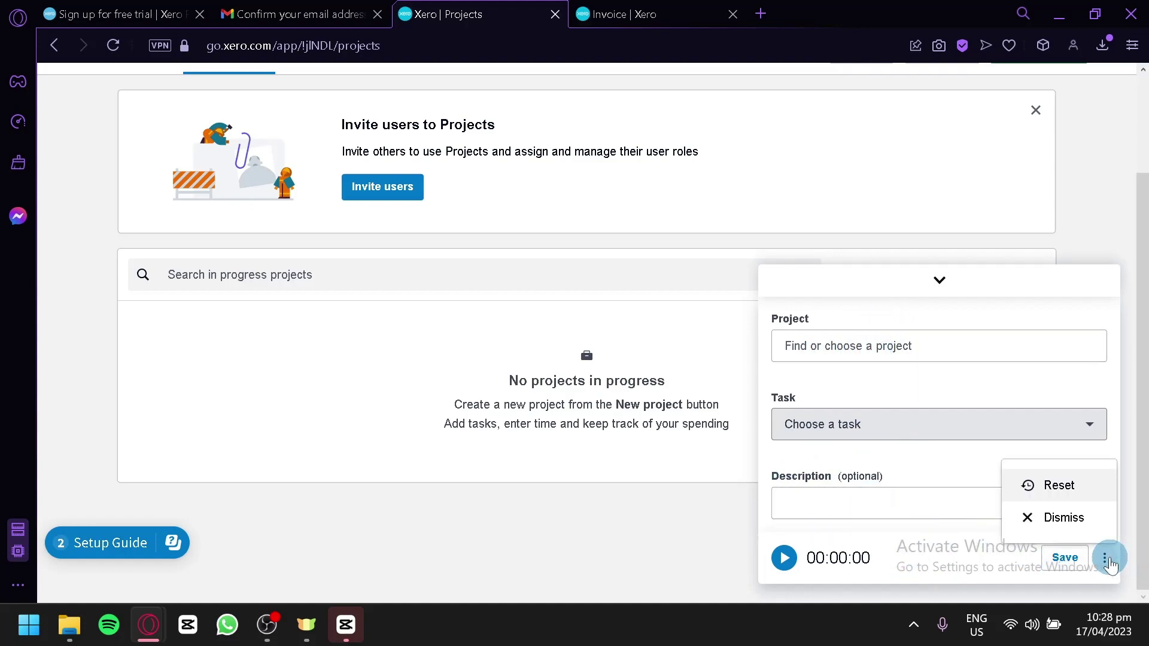
{"action": "left_click", "coordinate": [1063, 518]}
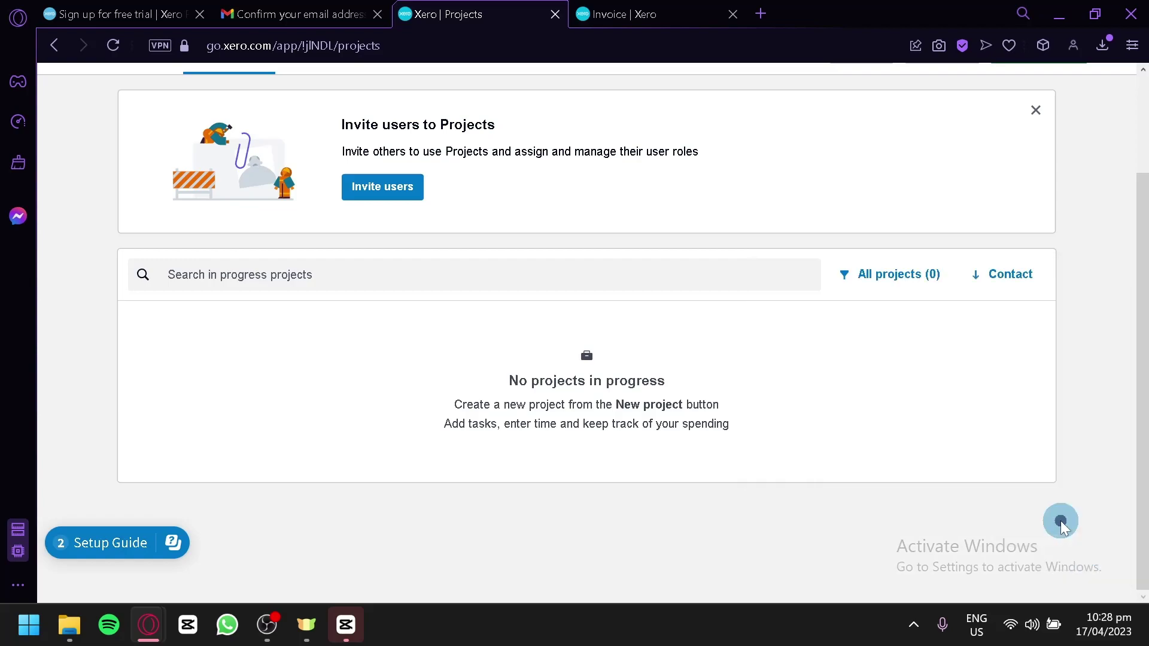
Return to the dashboard and expand the details of the Stay on top of your taxes card
{"action": "scroll", "coordinate": [755, 397], "scroll_direction": "up", "scroll_amount": 2}
{"action": "left_click", "coordinate": [201, 139]}
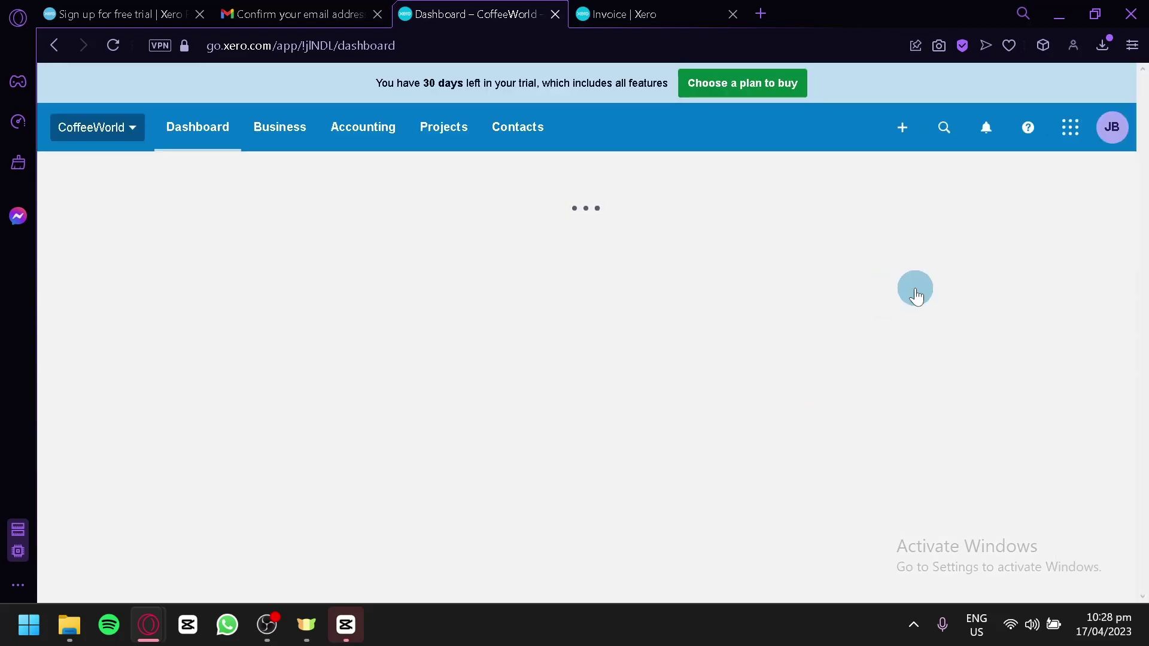
{"action": "scroll", "coordinate": [890, 354], "scroll_direction": "down", "scroll_amount": 1}
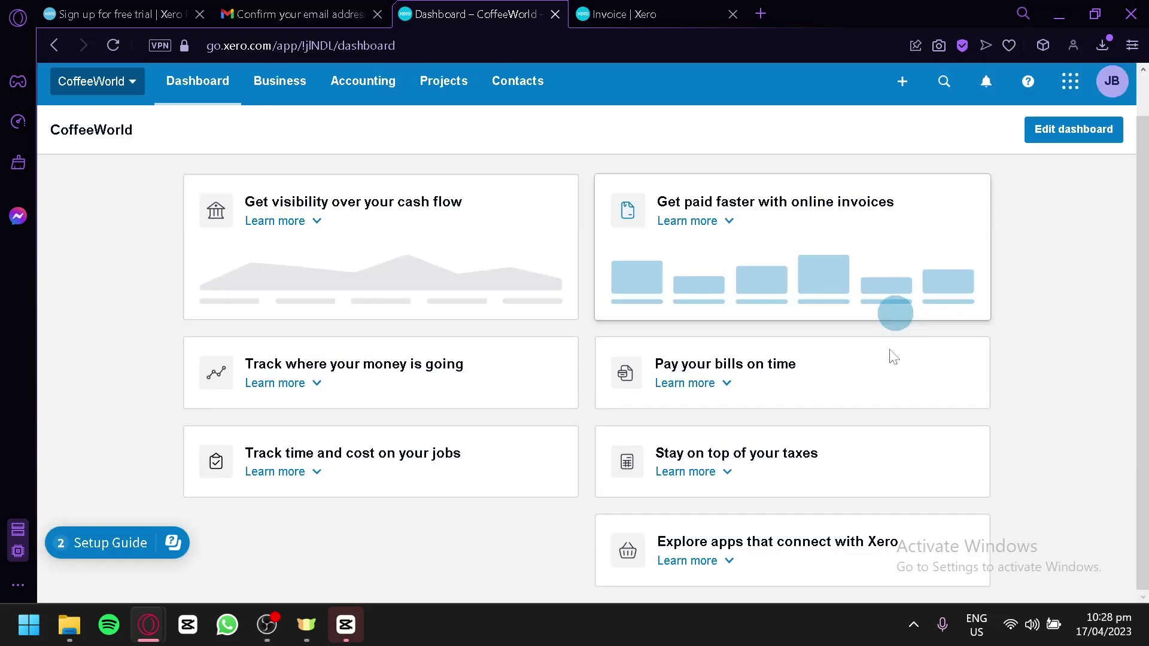
{"action": "left_click", "coordinate": [873, 464]}
{"action": "scroll", "coordinate": [872, 463], "scroll_direction": "down", "scroll_amount": 4}
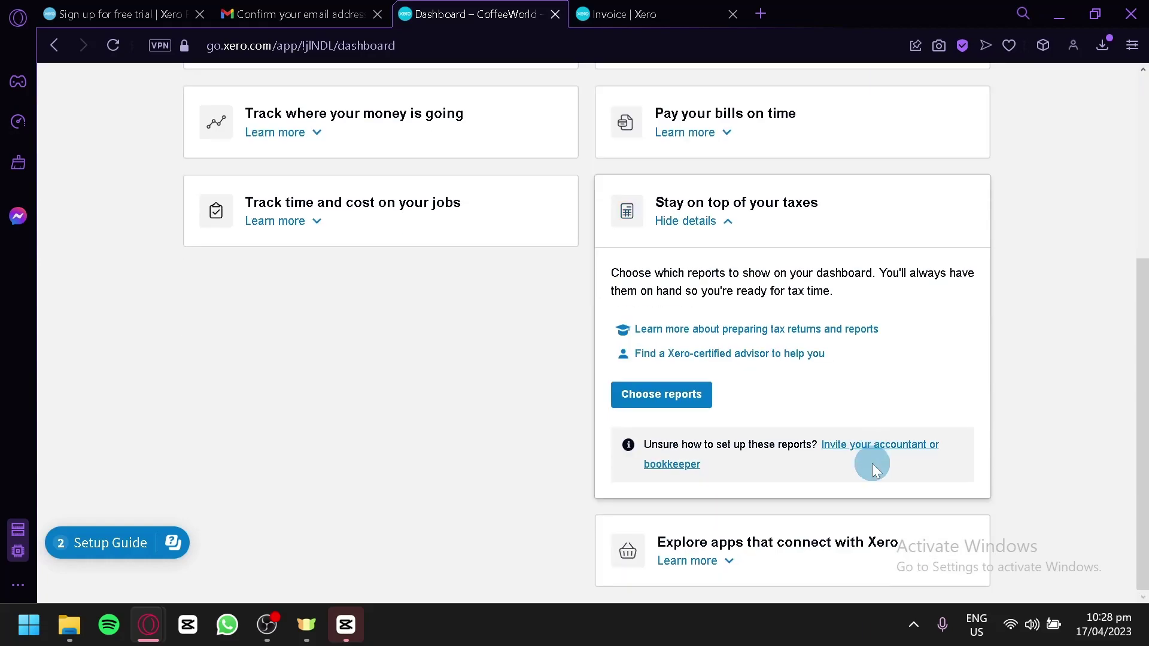
Choose the Sales Tax Report for the dashboard and save the selection, closing the extra Invoice browser tab along the way
{"action": "left_click", "coordinate": [645, 396]}
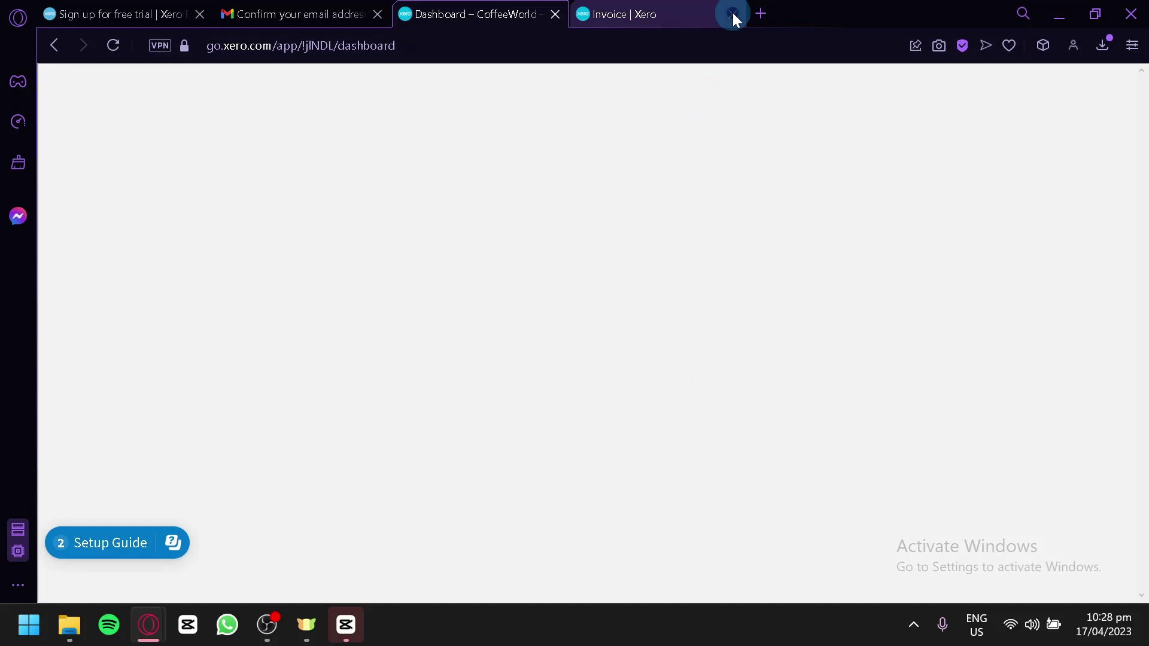
{"action": "left_click", "coordinate": [733, 12]}
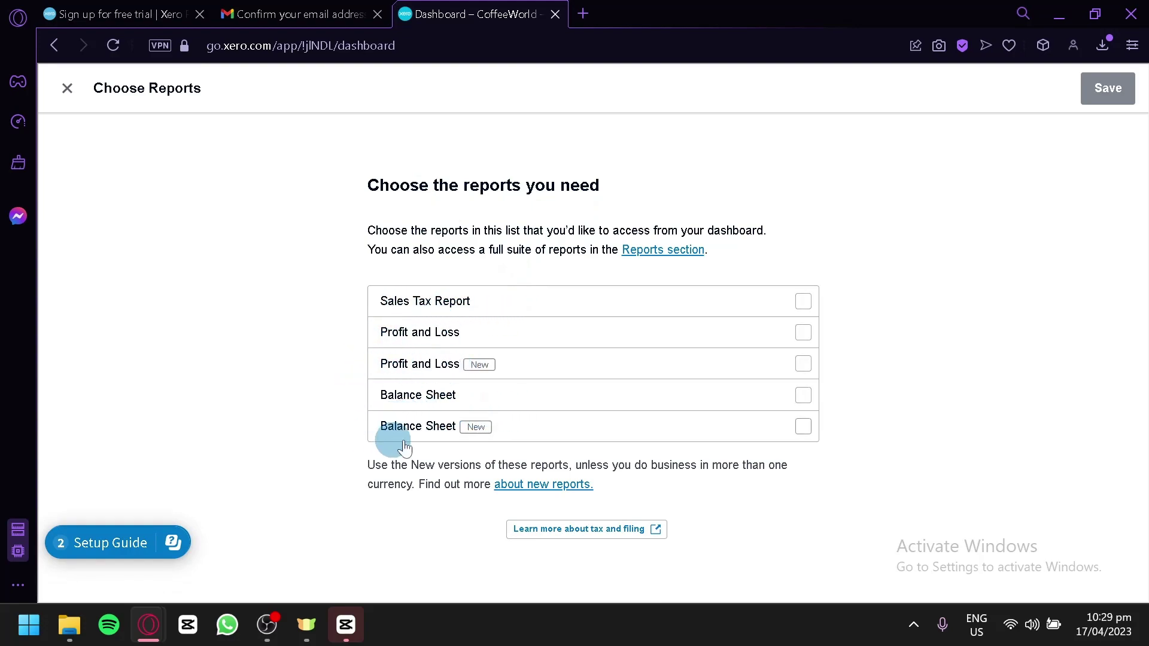
{"action": "left_click", "coordinate": [803, 301]}
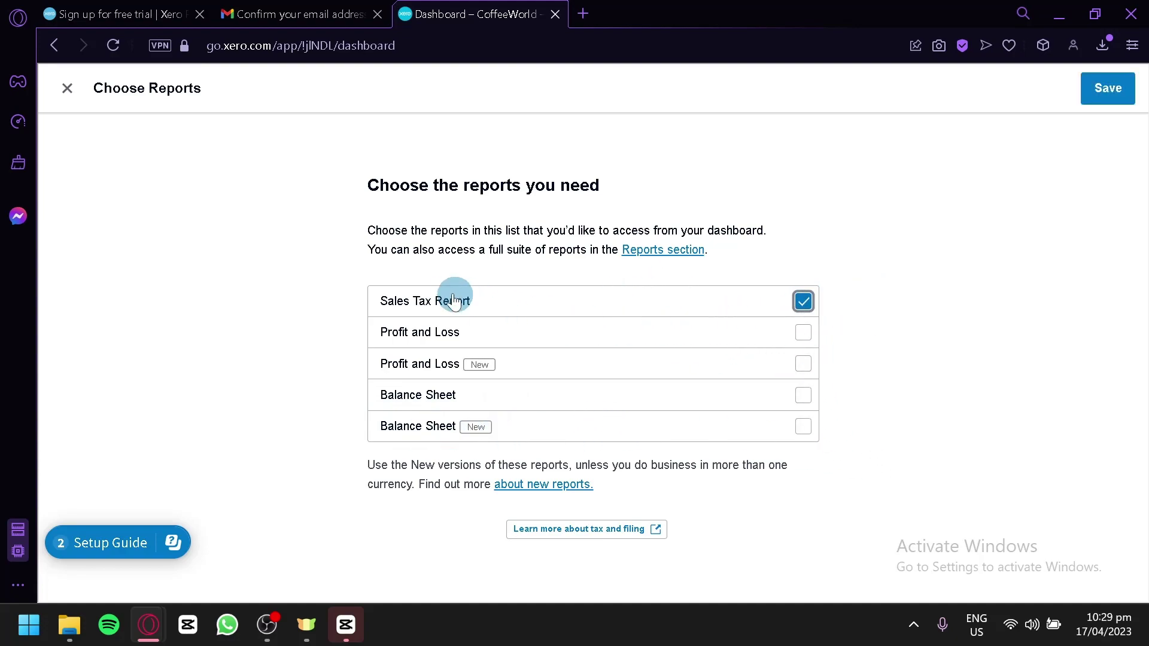
{"action": "left_click", "coordinate": [1107, 90]}
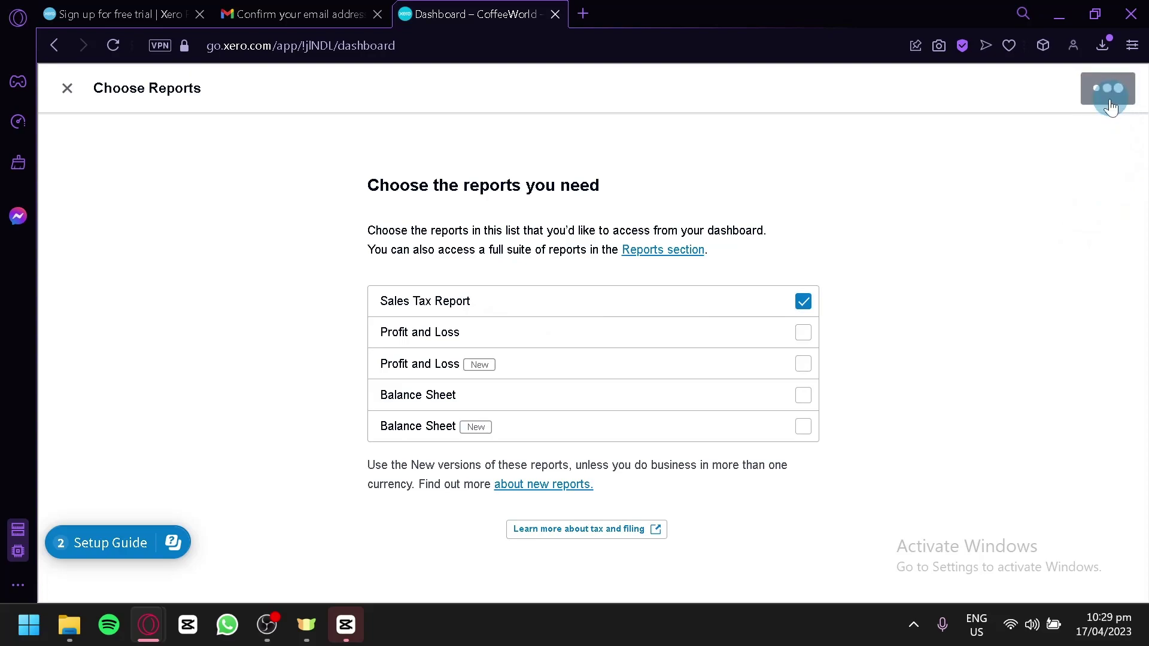
Save April 2023 as the conversion date without connecting a bank, and add a new line to the conversion balances
{"action": "scroll", "coordinate": [832, 314], "scroll_direction": "down", "scroll_amount": 4}
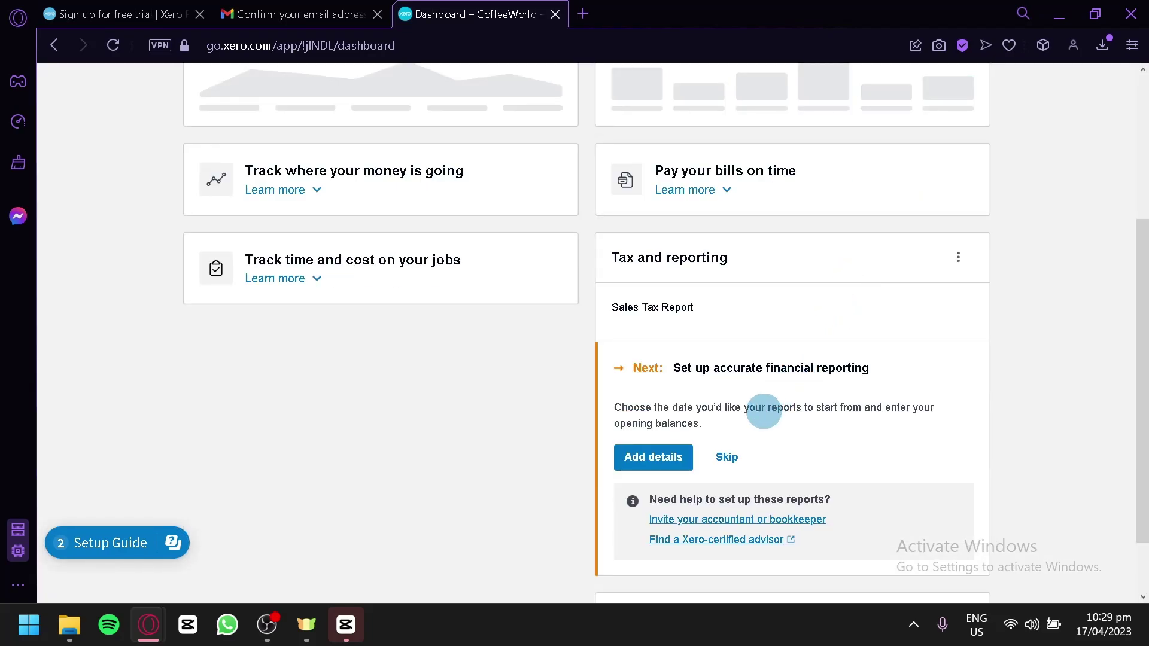
{"action": "scroll", "coordinate": [752, 395], "scroll_direction": "down", "scroll_amount": 1}
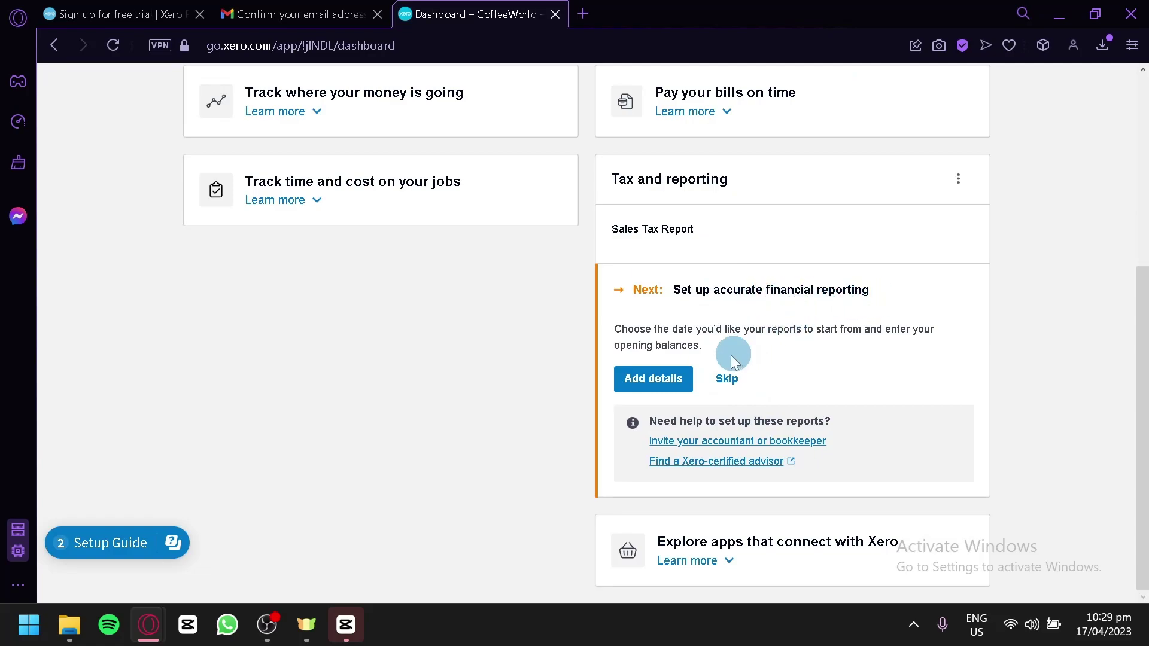
{"action": "left_click", "coordinate": [641, 392]}
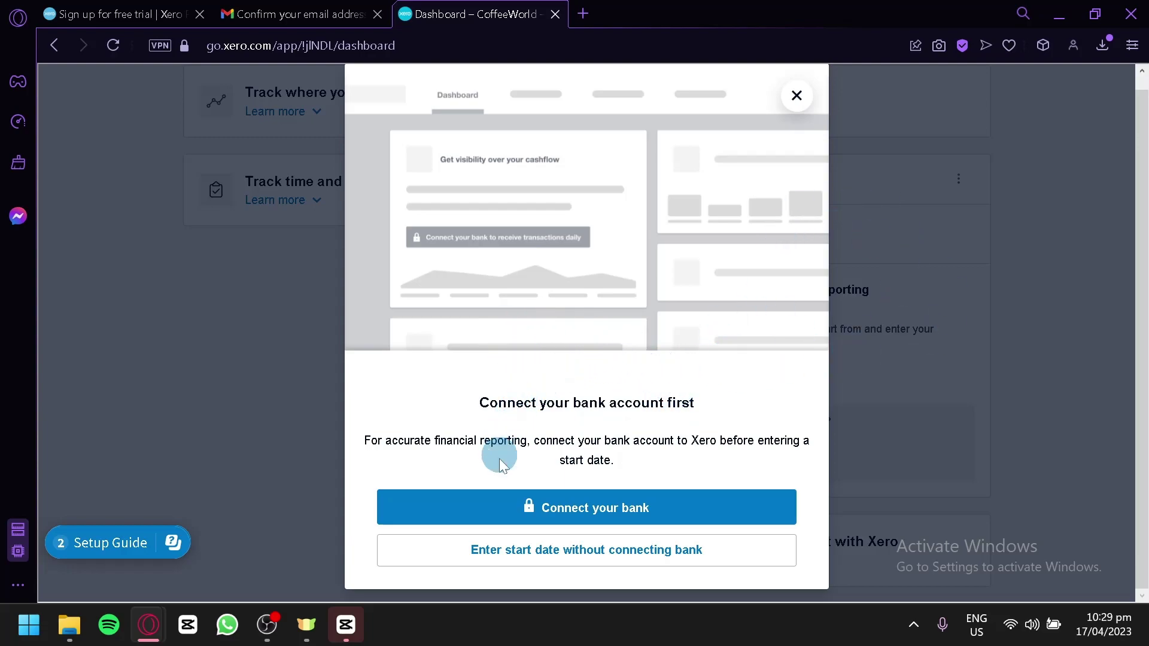
{"action": "left_click", "coordinate": [545, 557]}
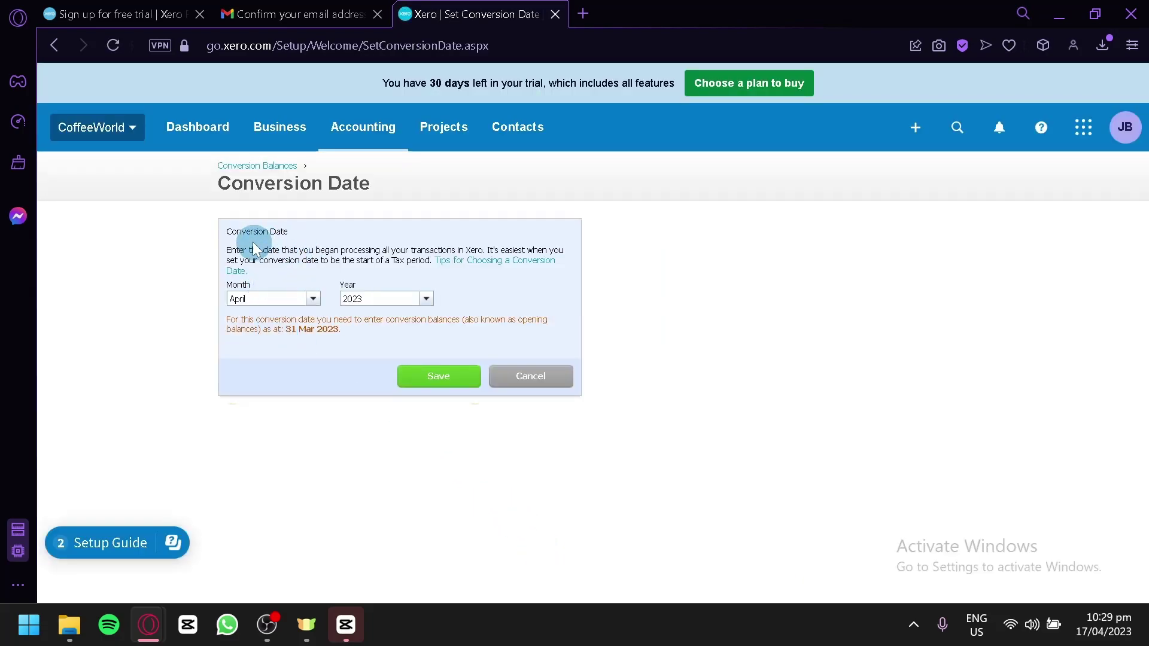
{"action": "left_click", "coordinate": [459, 383]}
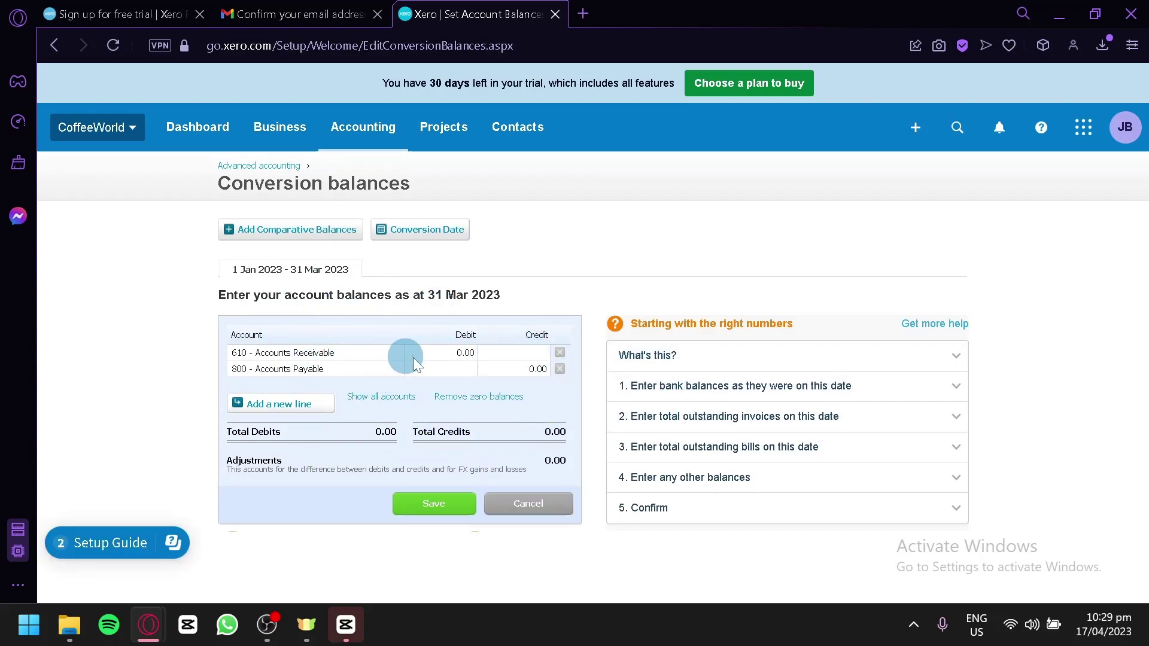
{"action": "left_click", "coordinate": [301, 408]}
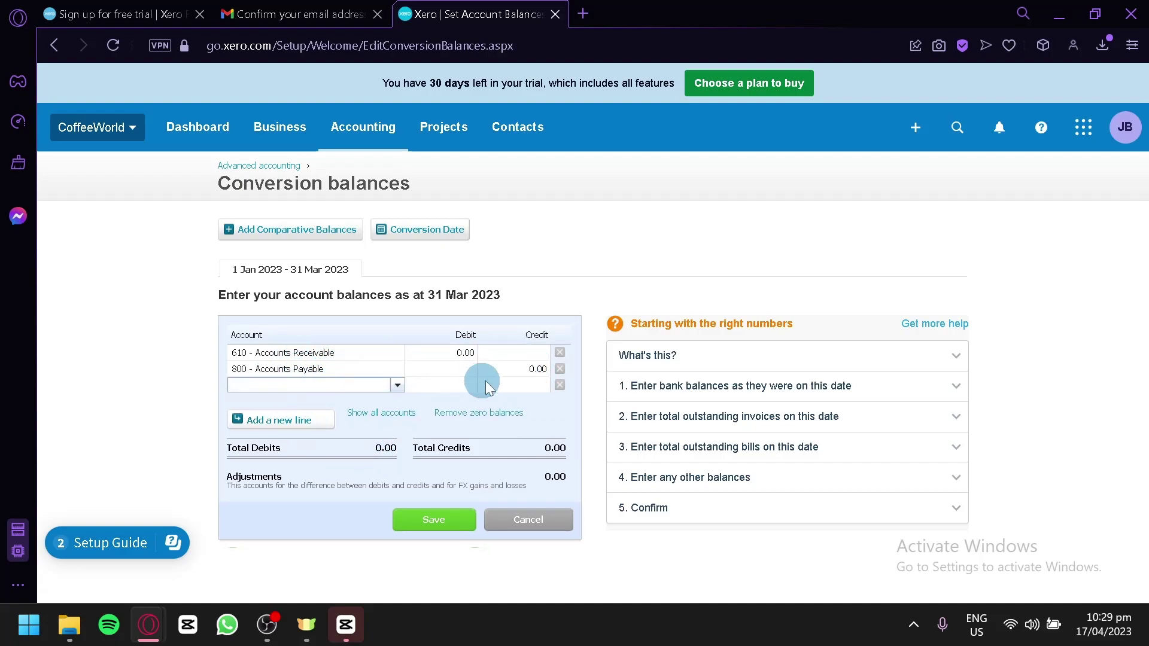
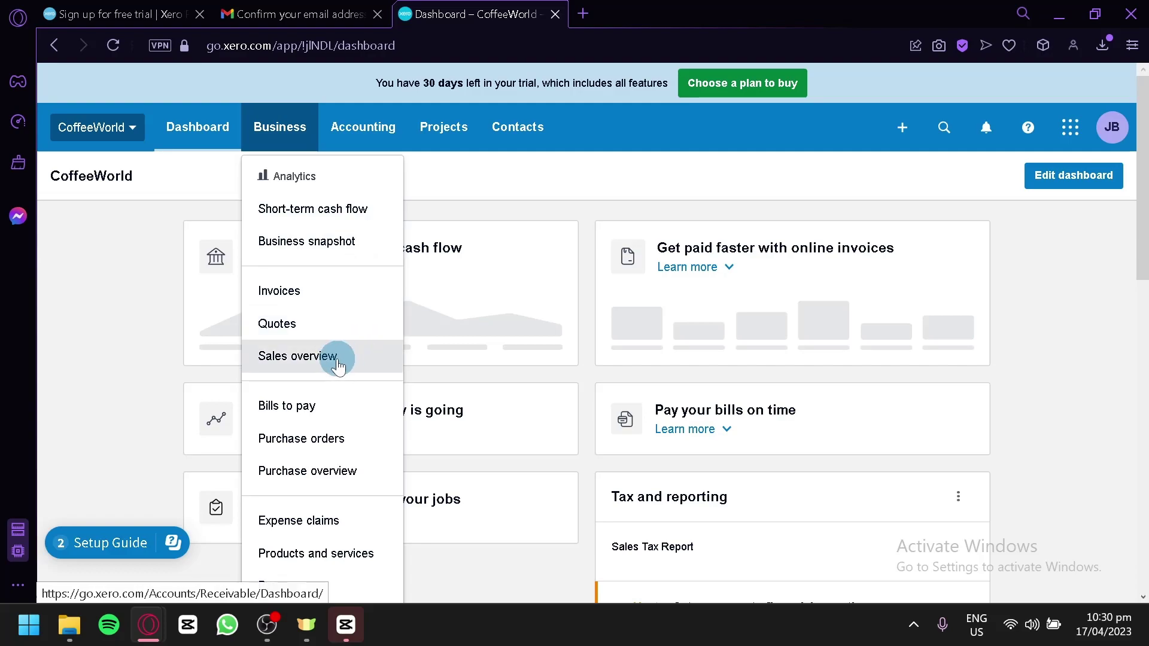
Look over the options available under Business, Accounting, Projects and Contacts
{"action": "scroll", "coordinate": [341, 410], "scroll_direction": "down", "scroll_amount": 2}
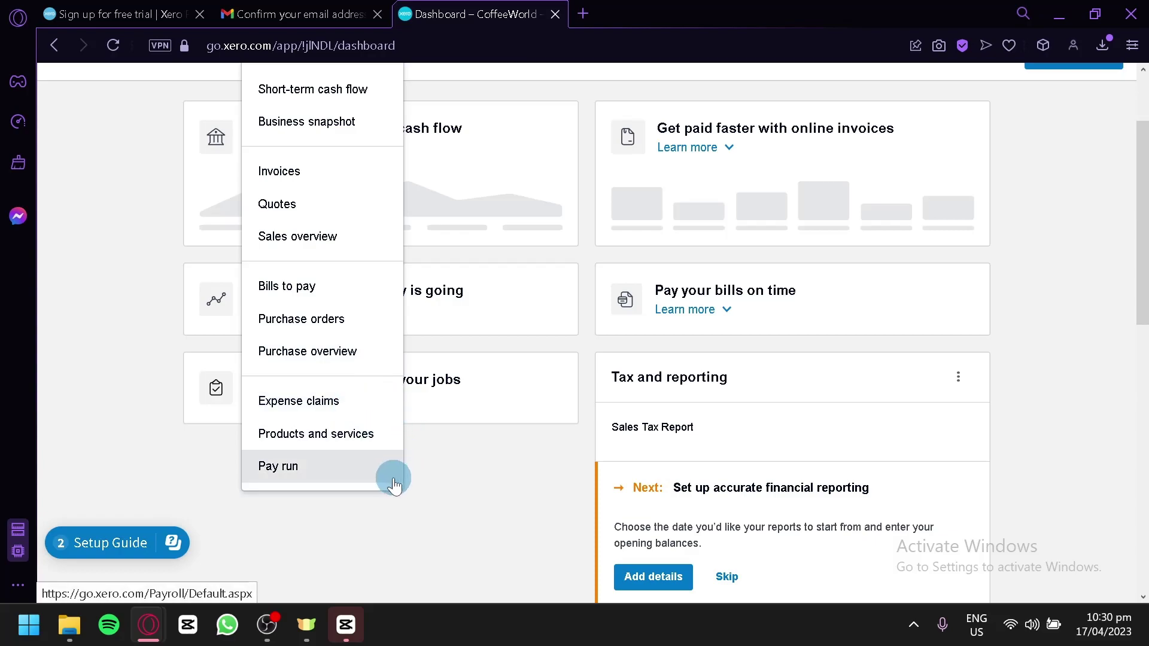
{"action": "scroll", "coordinate": [389, 359], "scroll_direction": "up", "scroll_amount": 2}
{"action": "left_click", "coordinate": [368, 145]}
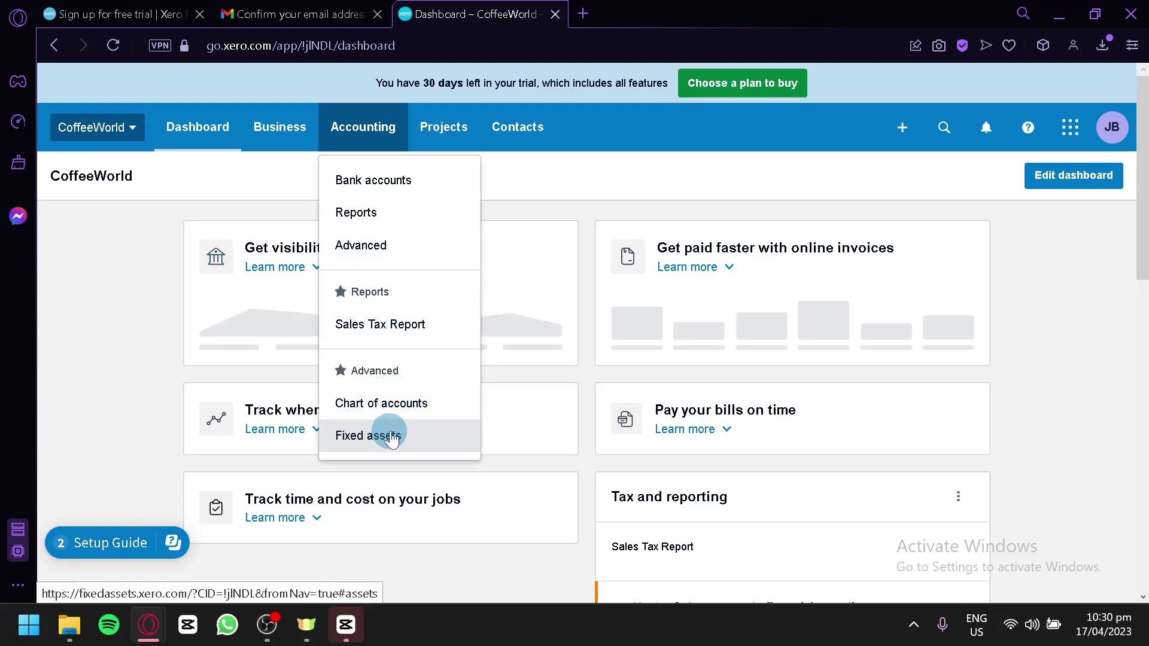
{"action": "left_click", "coordinate": [465, 149]}
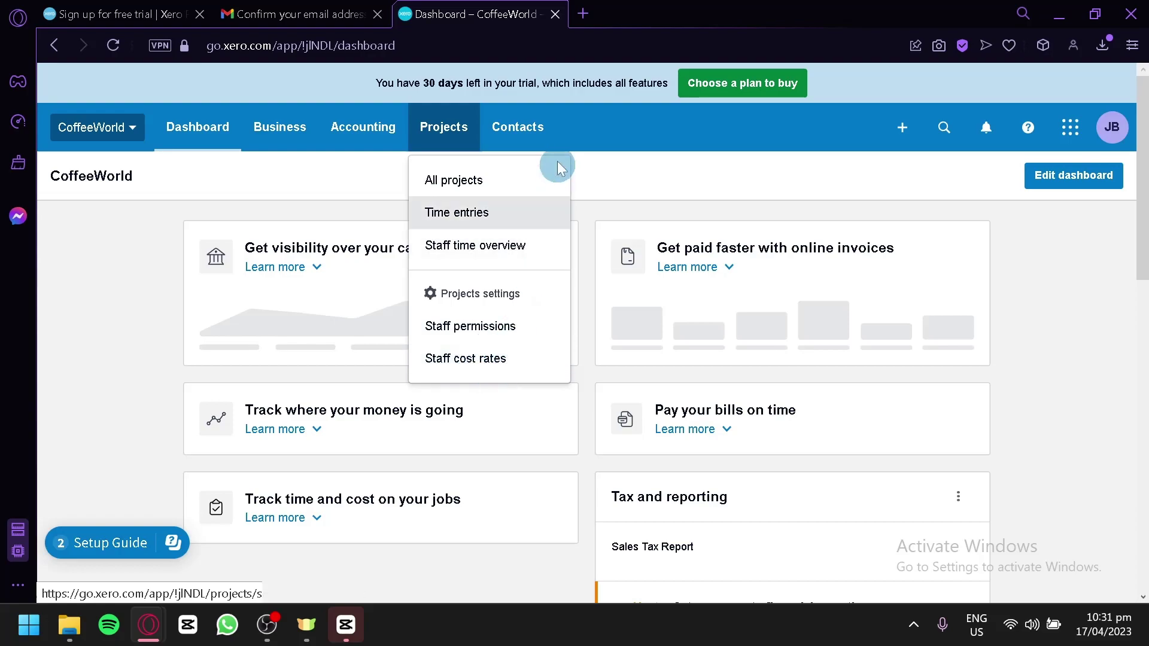
{"action": "left_click", "coordinate": [537, 147]}
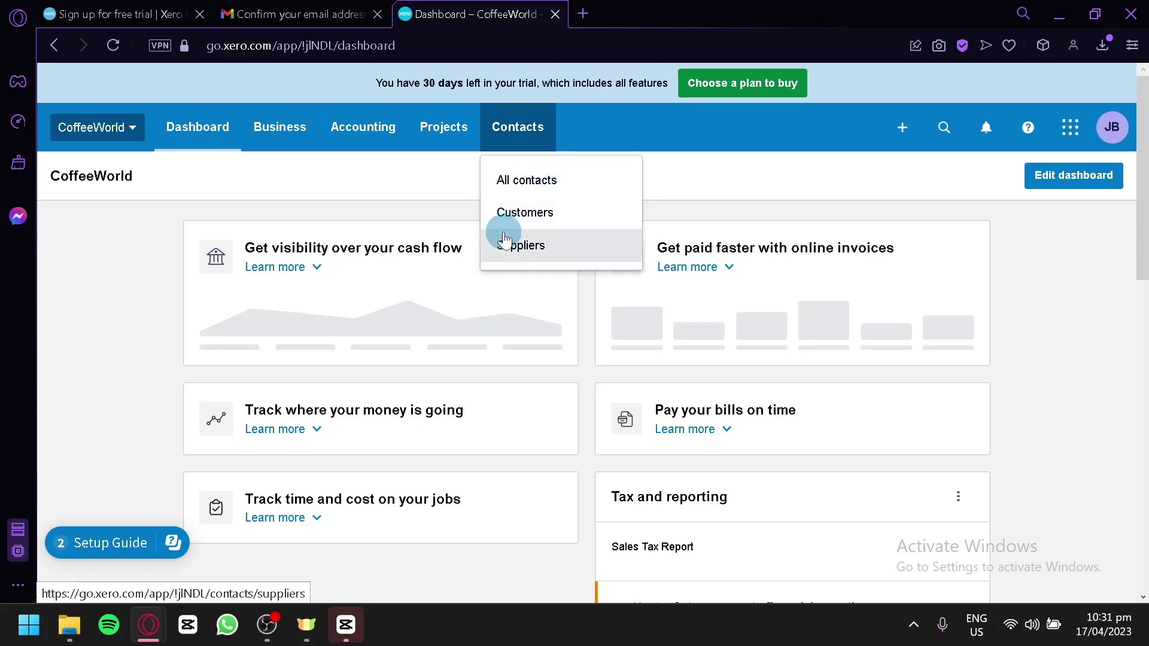
{"action": "left_click", "coordinate": [1026, 262]}
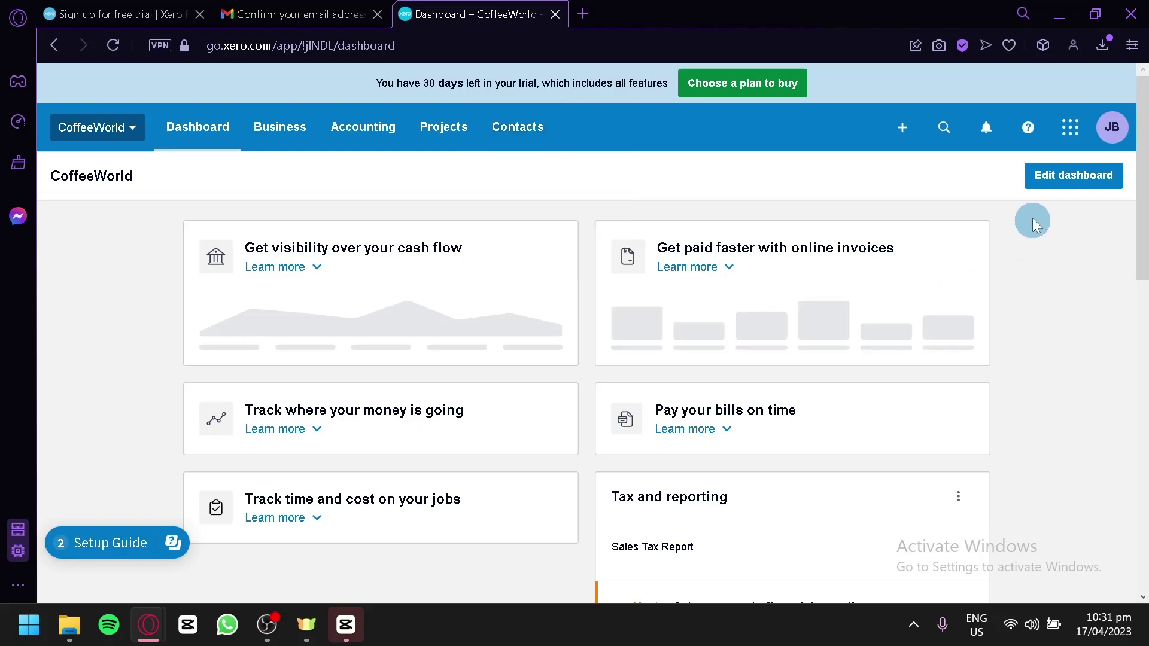
Look over the create-new options, the search, the notifications and the recommended apps
{"action": "left_click", "coordinate": [902, 130]}
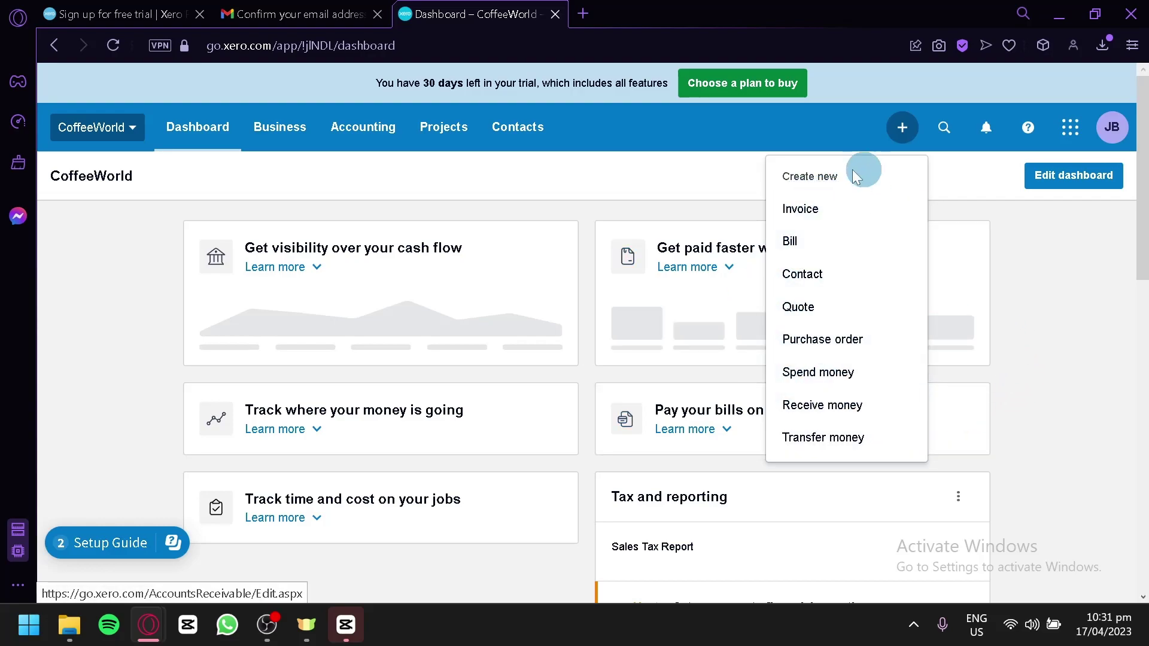
{"action": "left_click", "coordinate": [1013, 298]}
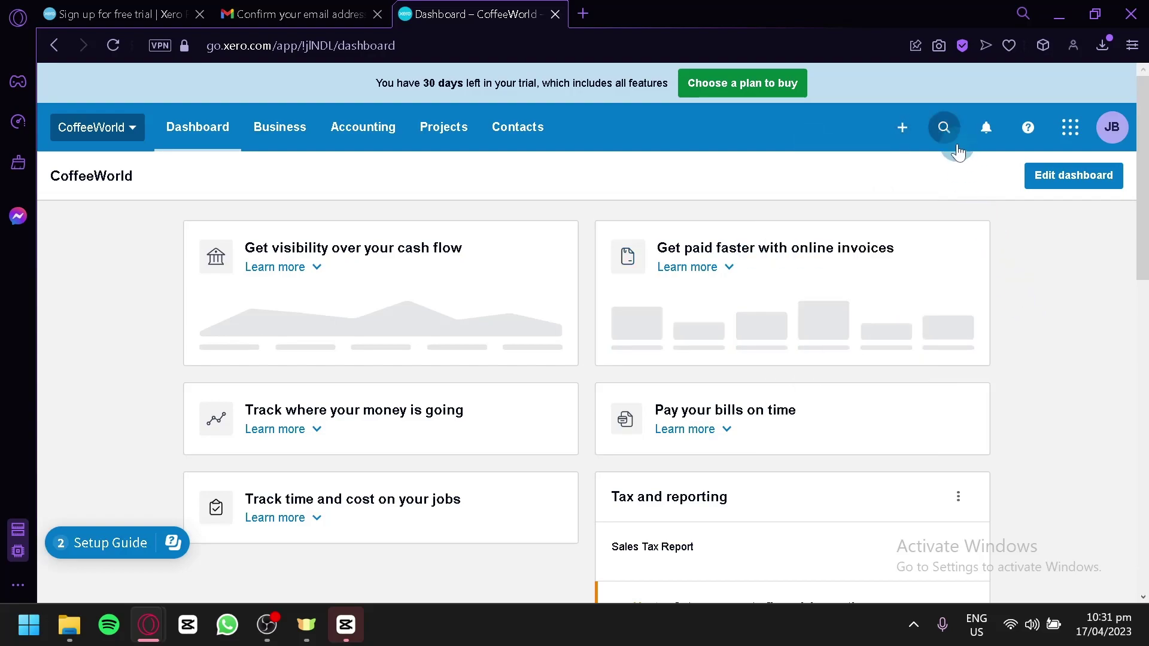
{"action": "left_click", "coordinate": [956, 144]}
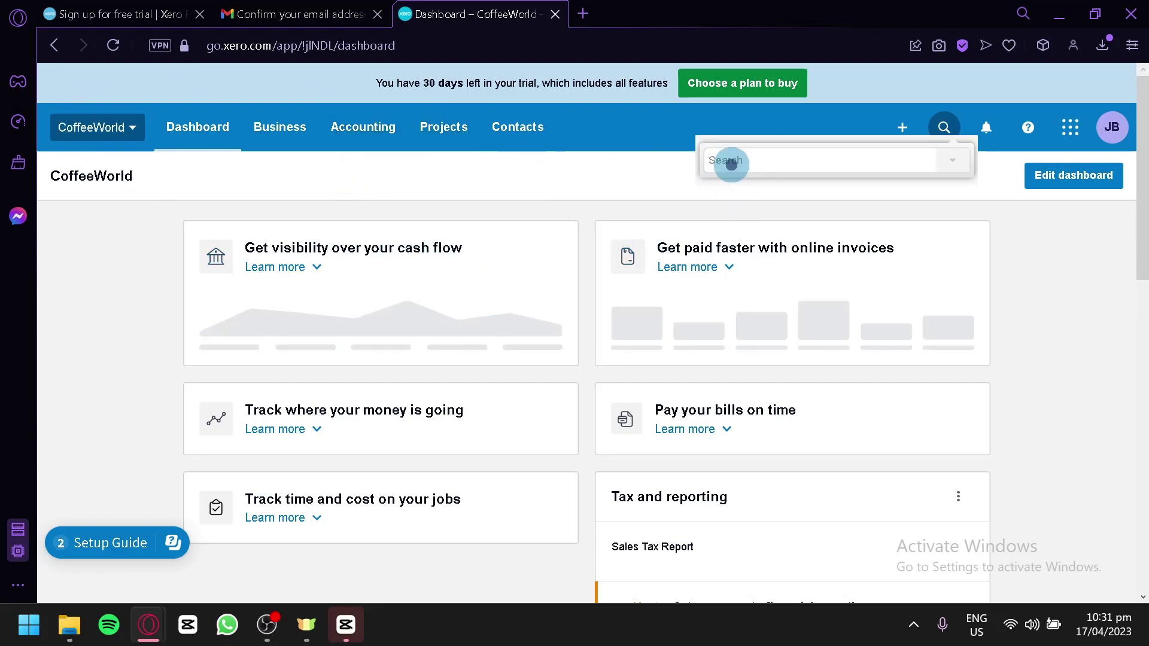
{"action": "left_click", "coordinate": [984, 137]}
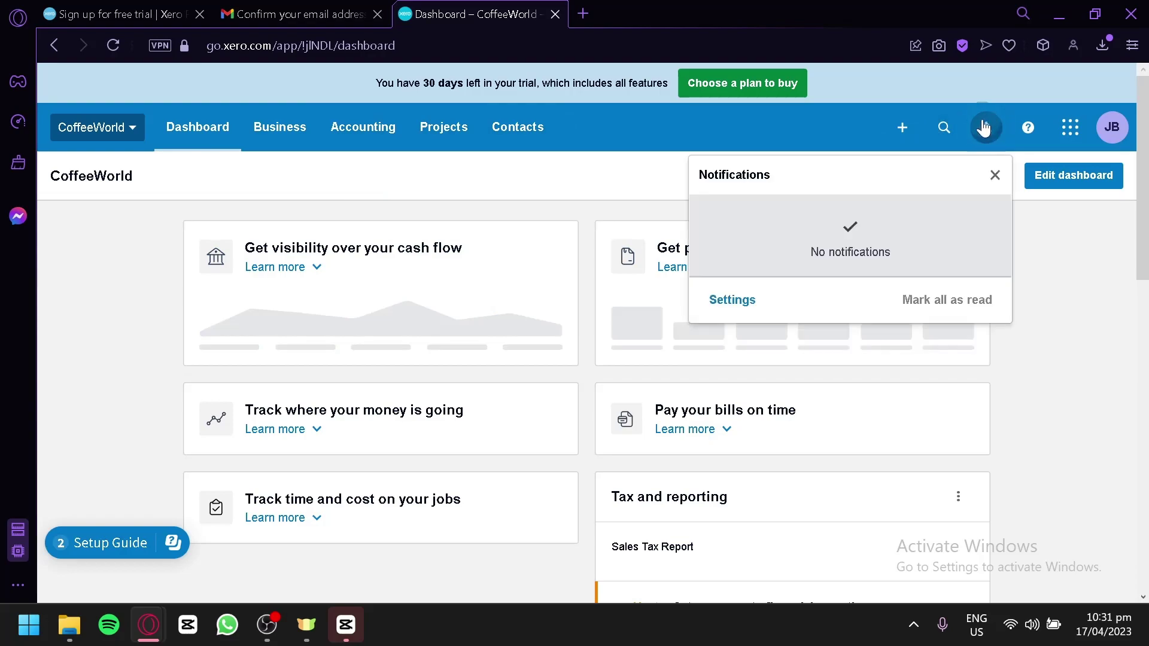
{"action": "left_click", "coordinate": [983, 127]}
{"action": "left_click", "coordinate": [1072, 130]}
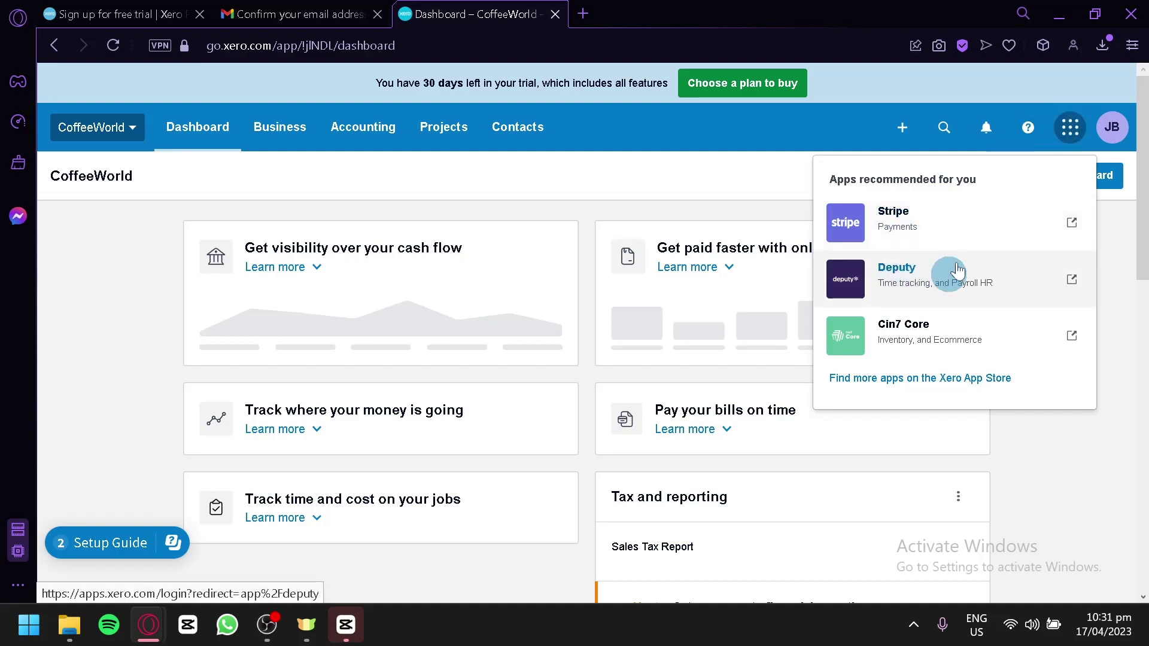
{"action": "left_click", "coordinate": [992, 428]}
Edit the dashboard to hide the cash flow, online invoices, and Tax and reporting panels, and save the changes
{"action": "left_click", "coordinate": [1108, 189]}
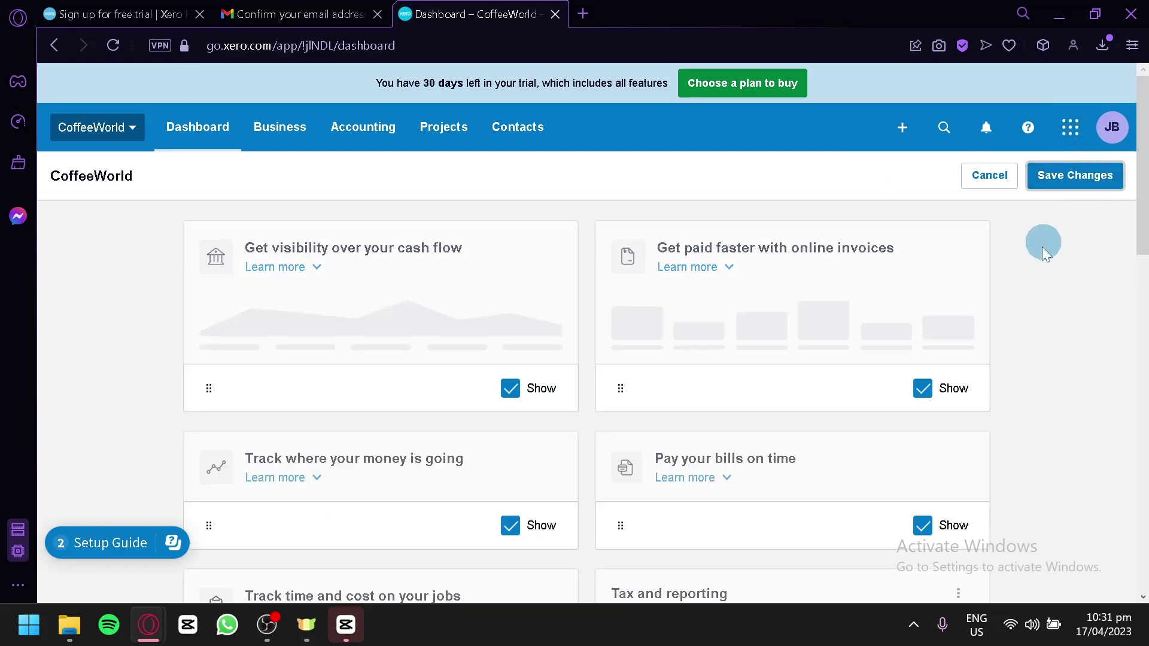
{"action": "scroll", "coordinate": [1043, 246], "scroll_direction": "down", "scroll_amount": 15}
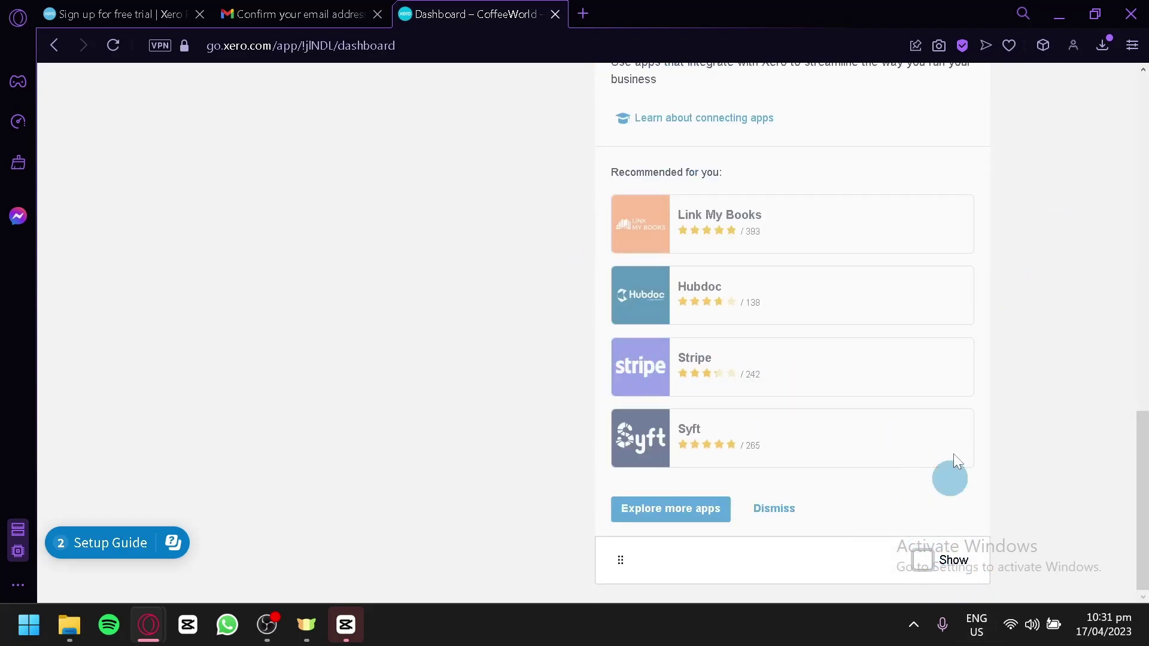
{"action": "scroll", "coordinate": [870, 321], "scroll_direction": "up", "scroll_amount": 12}
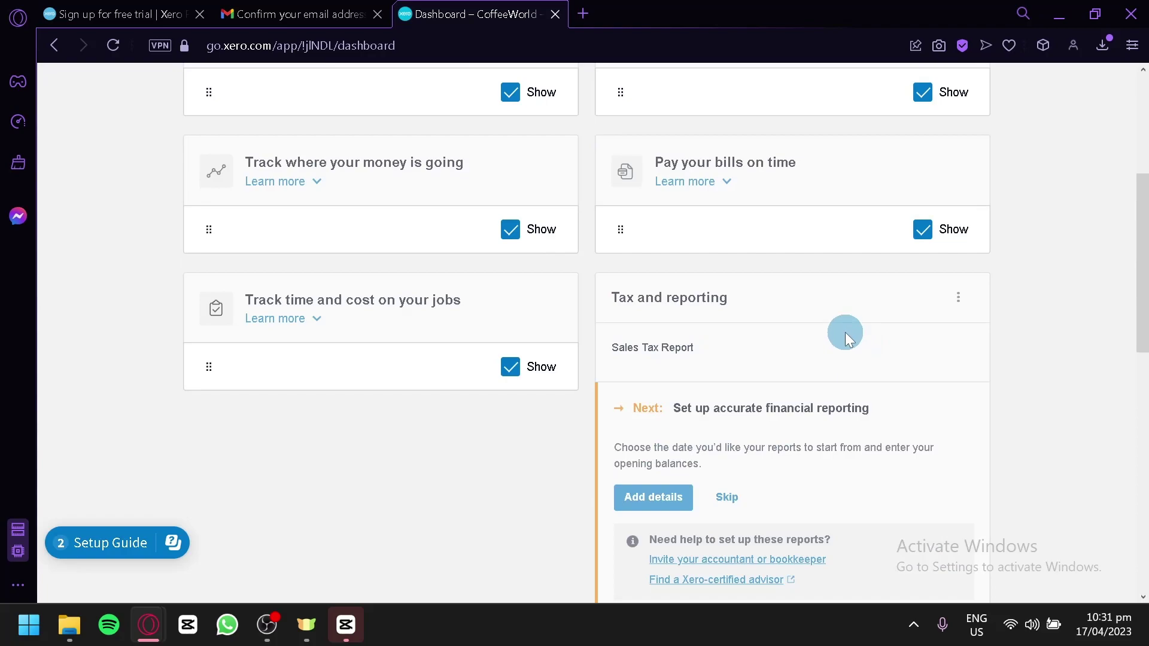
{"action": "scroll", "coordinate": [846, 335], "scroll_direction": "down", "scroll_amount": 2}
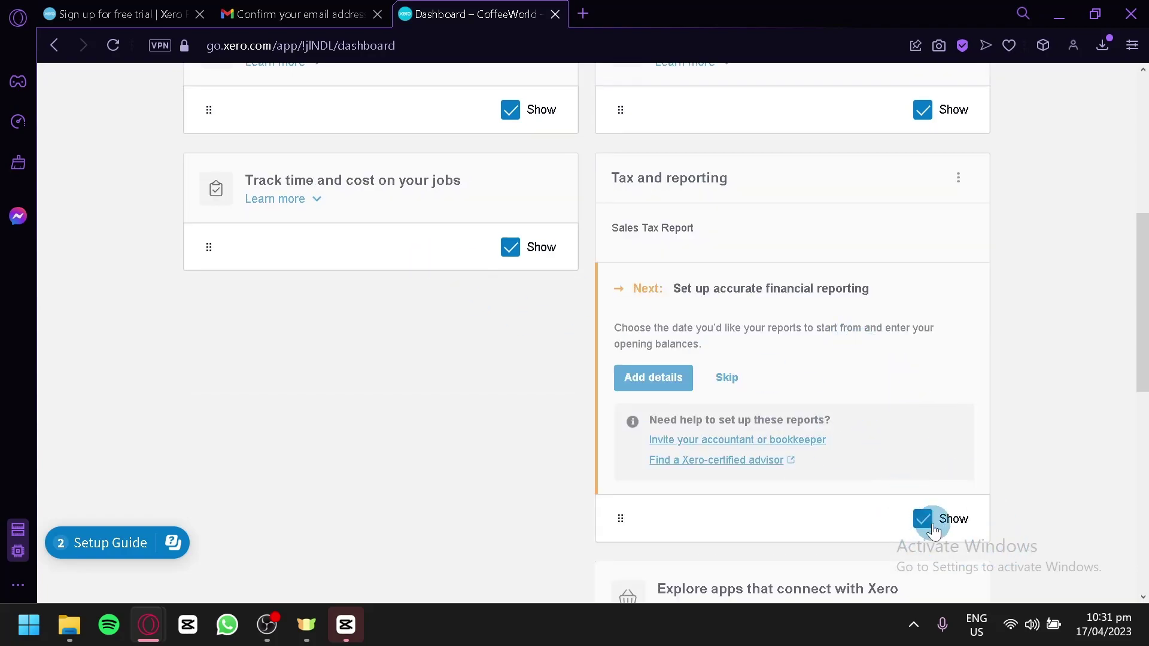
{"action": "scroll", "coordinate": [921, 514], "scroll_direction": "up", "scroll_amount": 6}
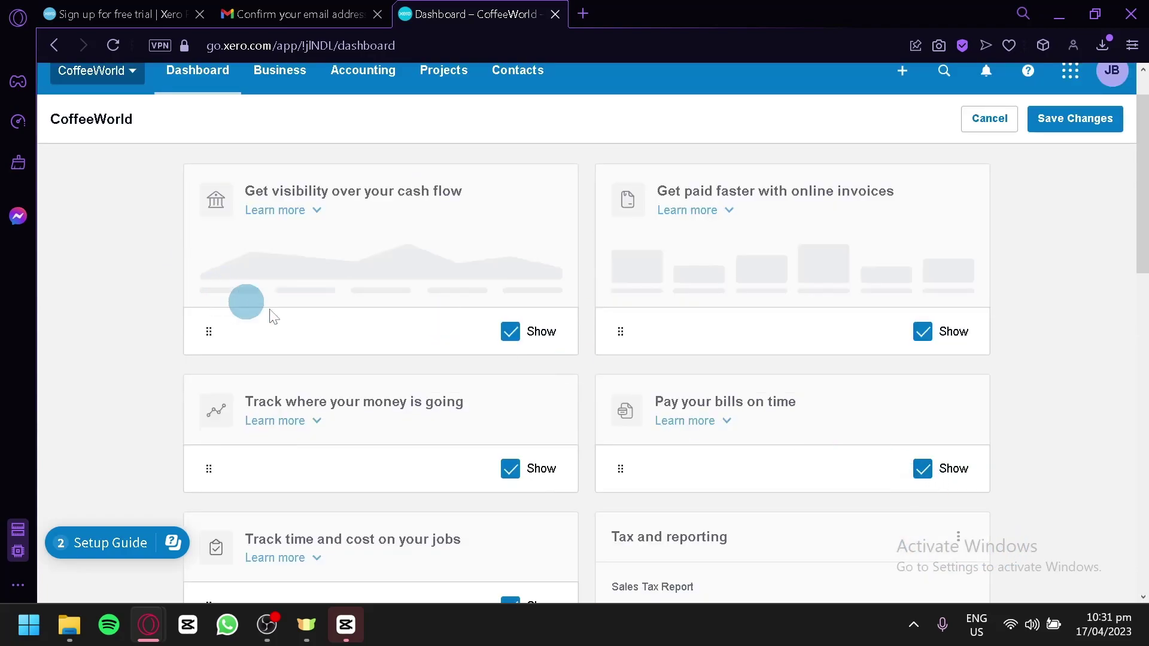
{"action": "left_click", "coordinate": [511, 334]}
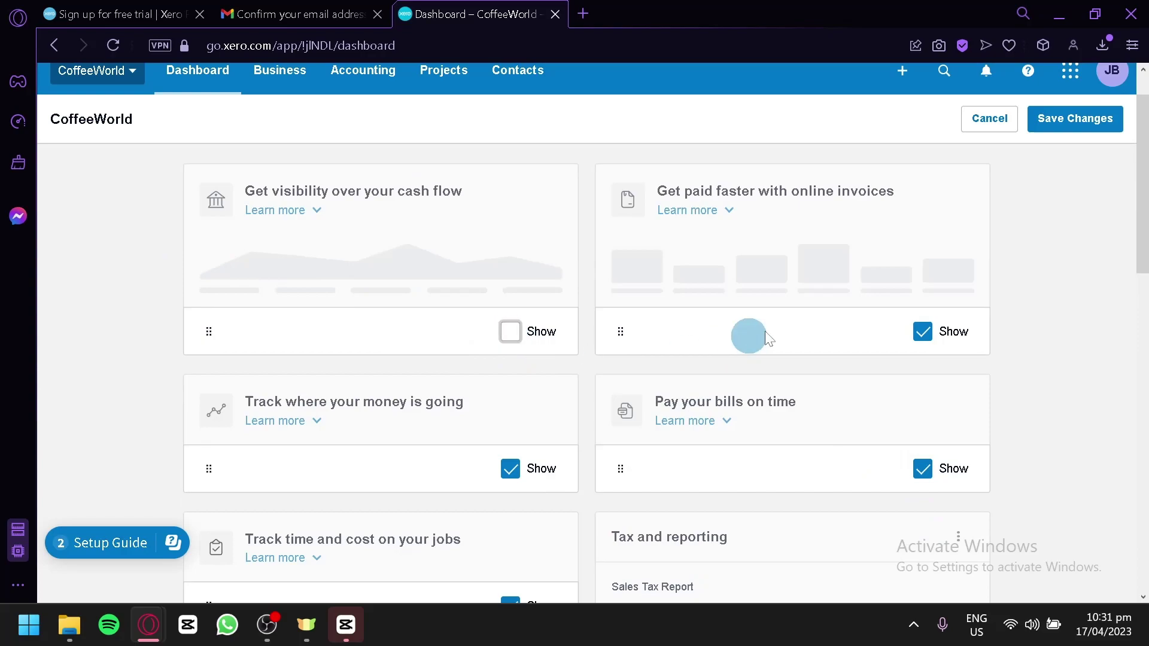
{"action": "left_click", "coordinate": [920, 346]}
{"action": "scroll", "coordinate": [896, 274], "scroll_direction": "down", "scroll_amount": 2}
{"action": "scroll", "coordinate": [958, 209], "scroll_direction": "up", "scroll_amount": 3}
{"action": "left_click", "coordinate": [1067, 175]}
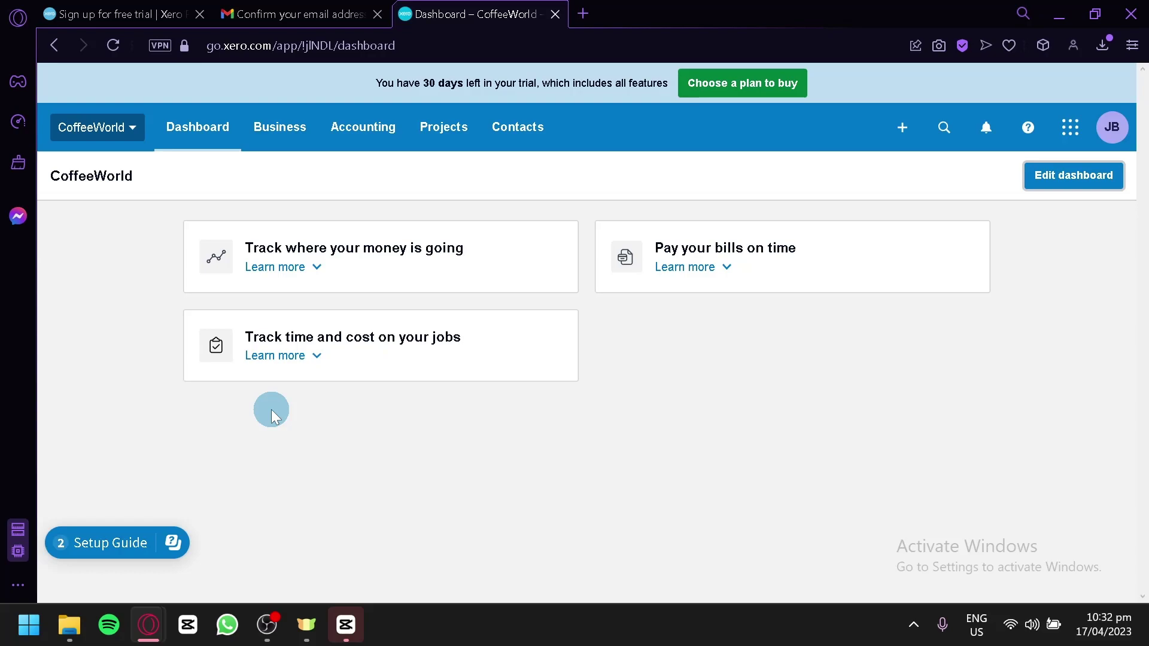
{"action": "left_click", "coordinate": [1087, 178]}
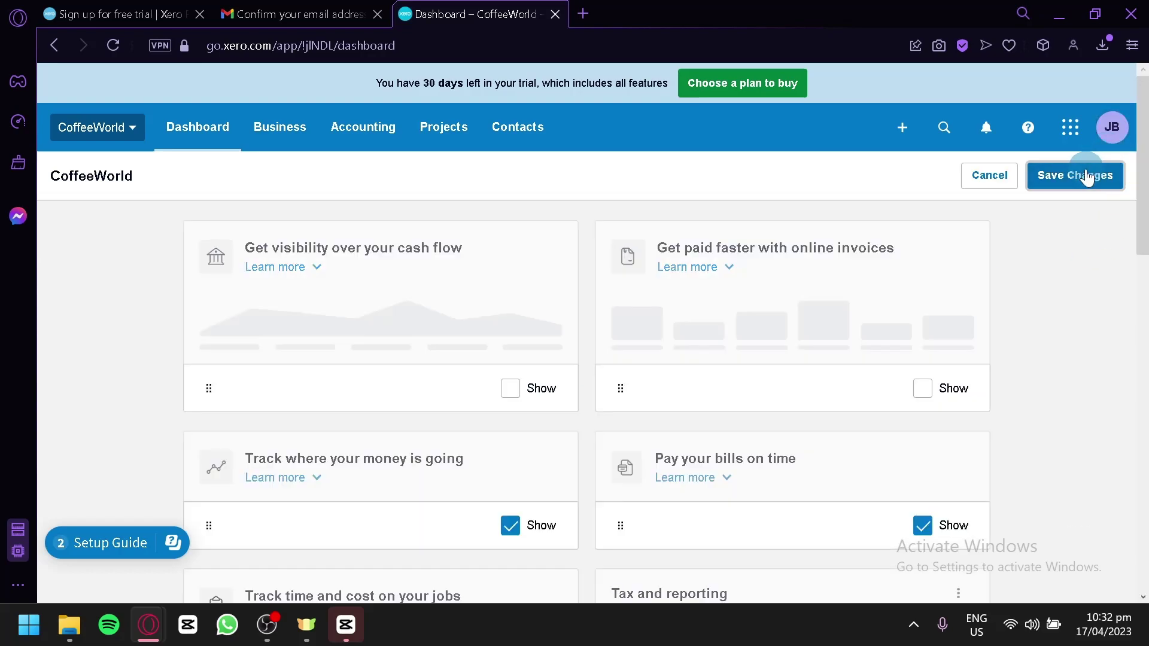
{"action": "left_click", "coordinate": [1087, 177]}
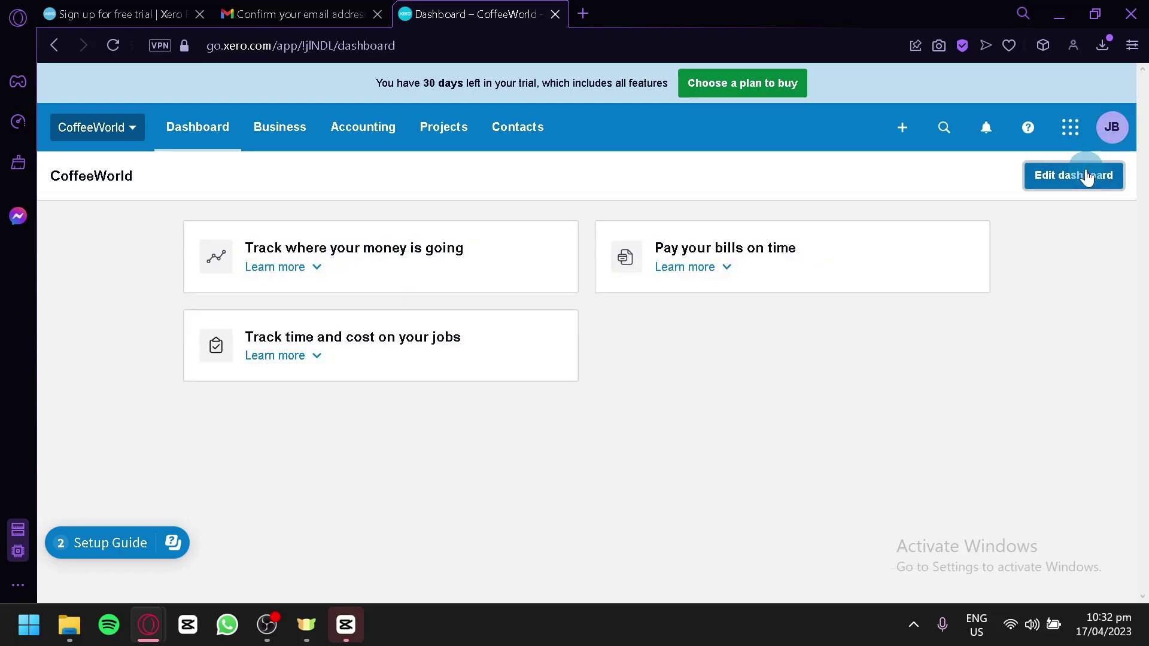
Look over the options available for the CoffeeWorld organisation, from Files and Settings through to My Xero
{"action": "left_click", "coordinate": [127, 137]}
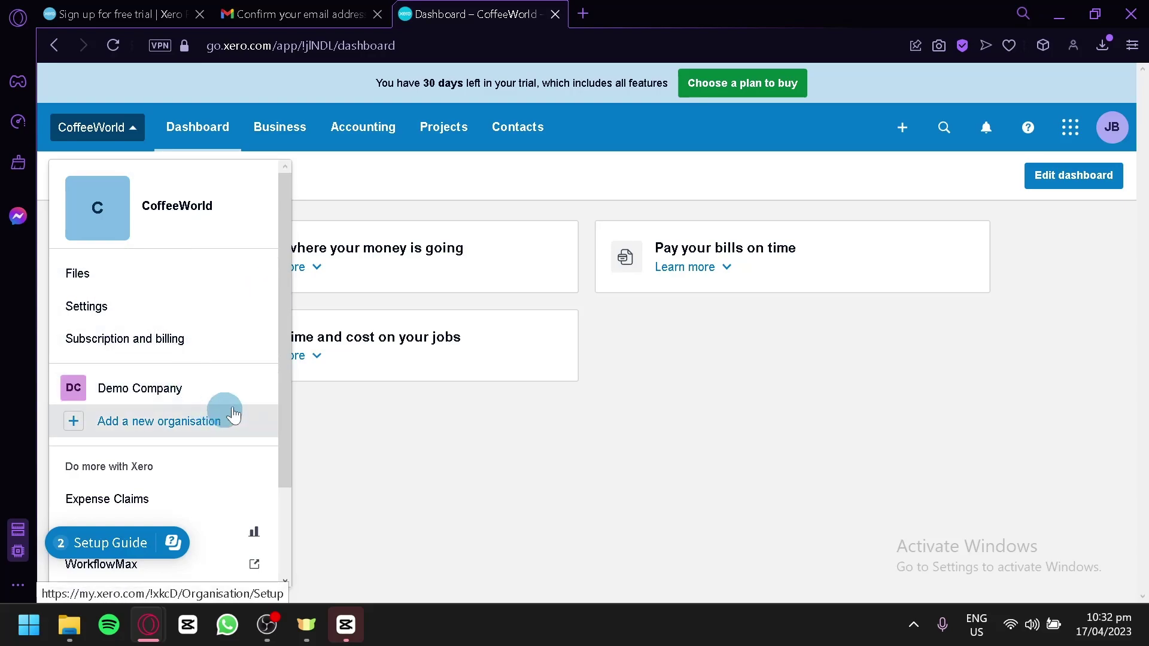
{"action": "left_click_drag", "start_coordinate": [290, 371], "coordinate": [286, 479]}
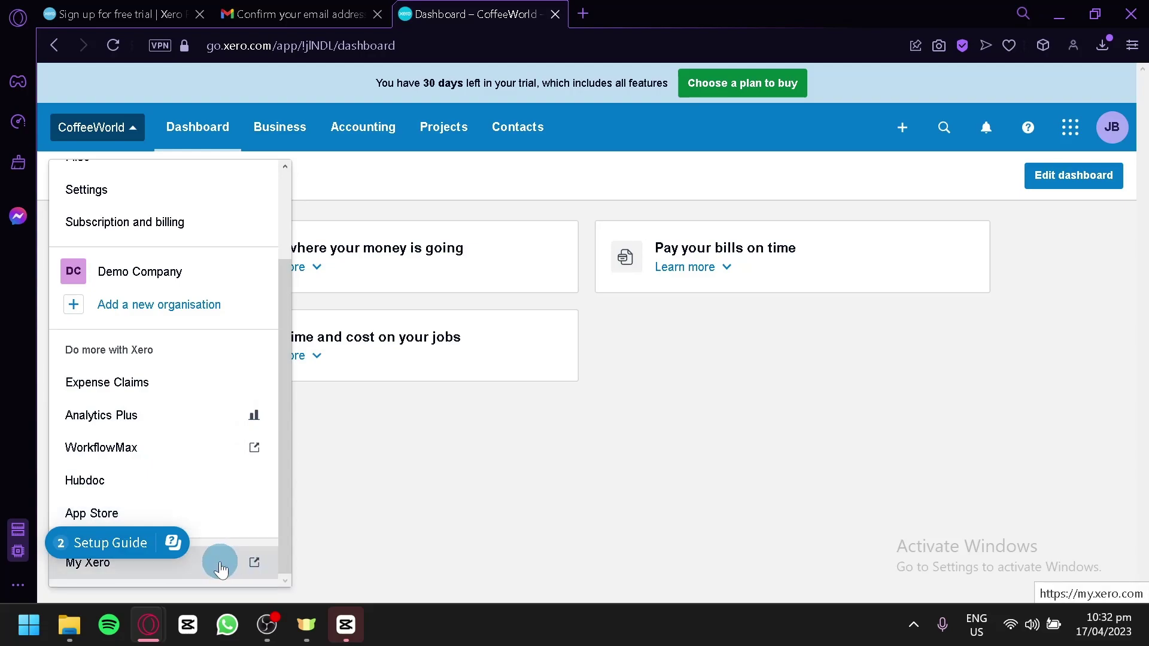
{"action": "left_click", "coordinate": [432, 437]}
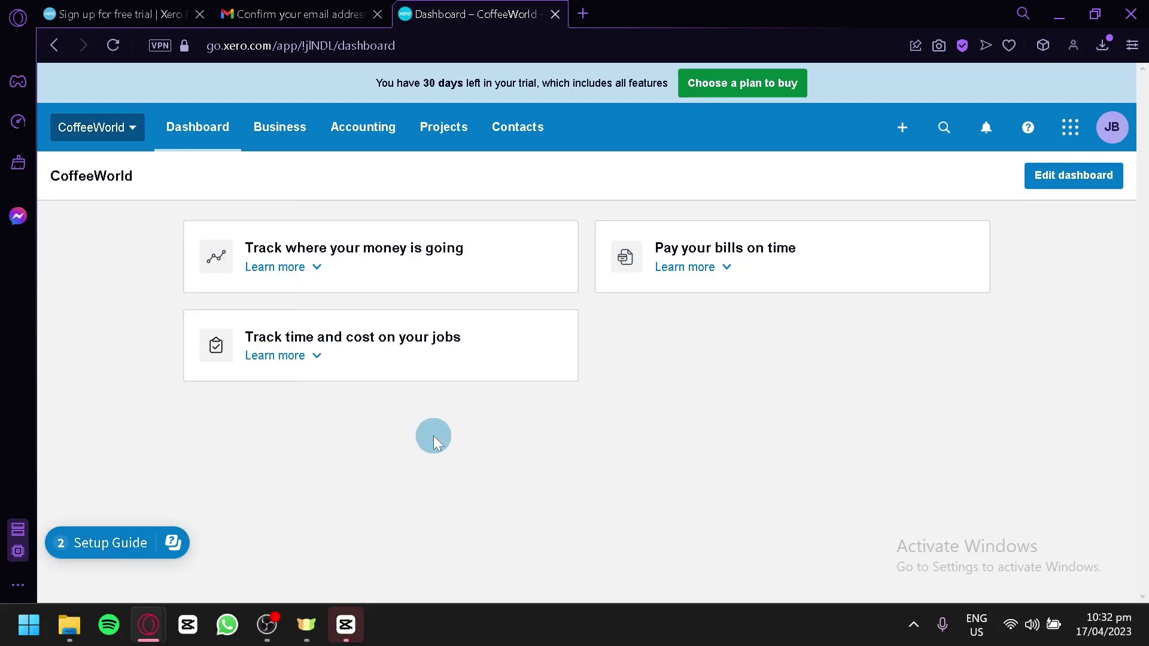